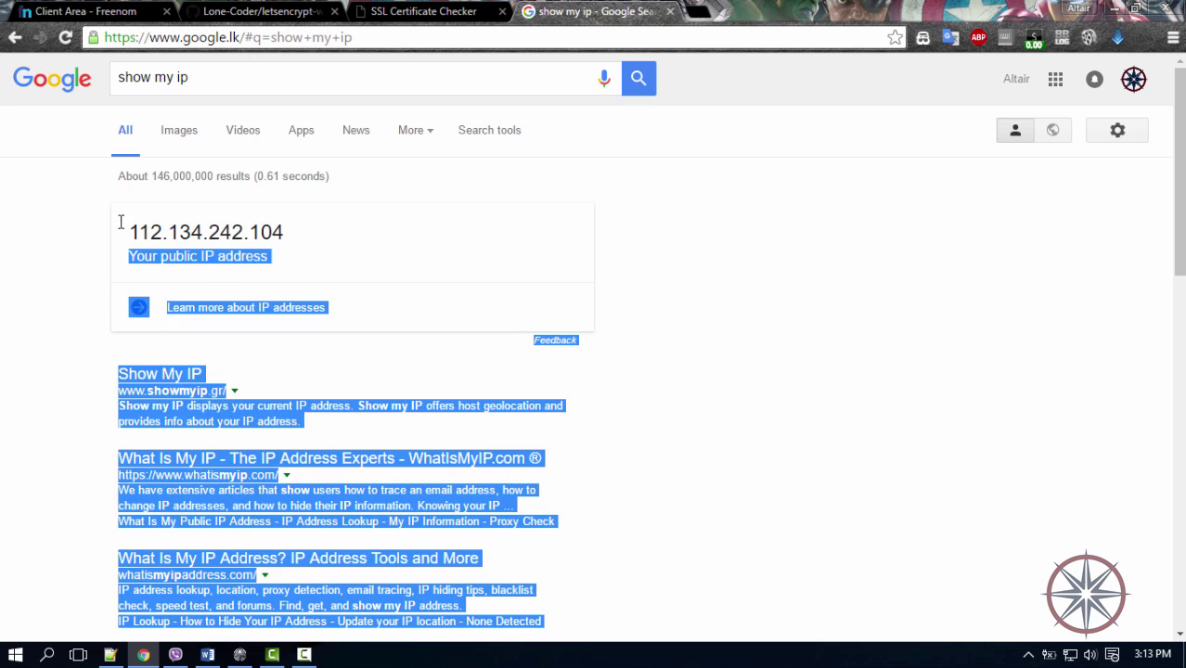
Compare the public IP from Google with the A record target on the Freenom DNS Management tab.
{"action": "left_click", "coordinate": [86, 11]}
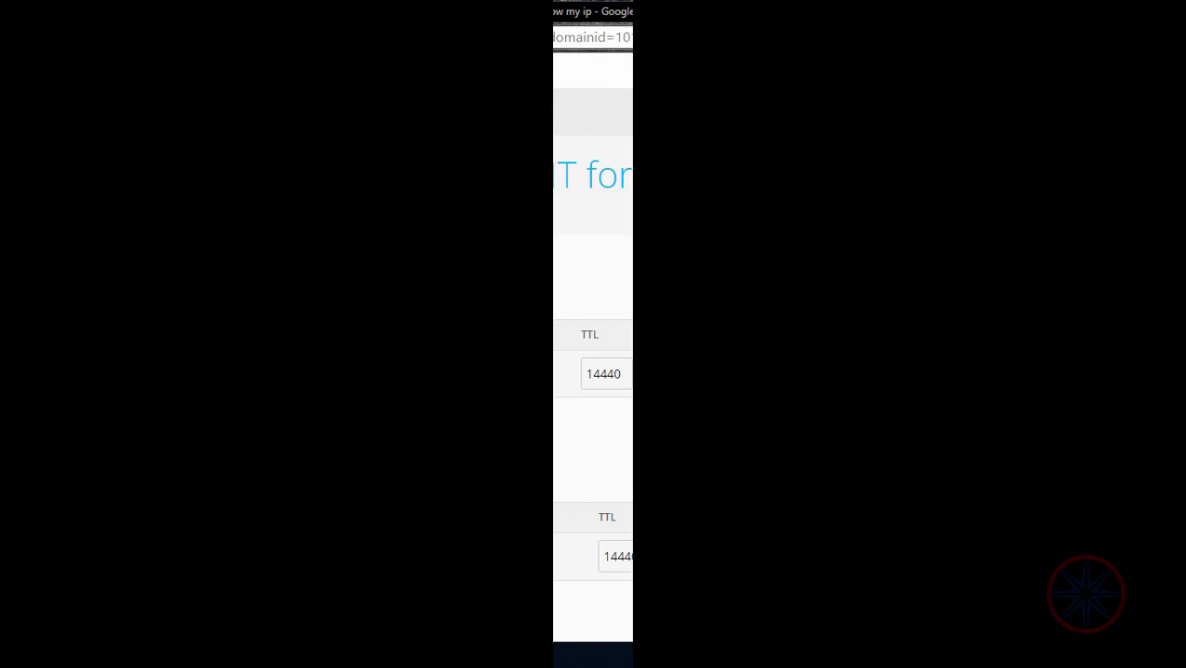
Log in to the router admin page at 192.168.1.1 as admin in a new tab.
{"action": "key", "text": "ctrl+t"}
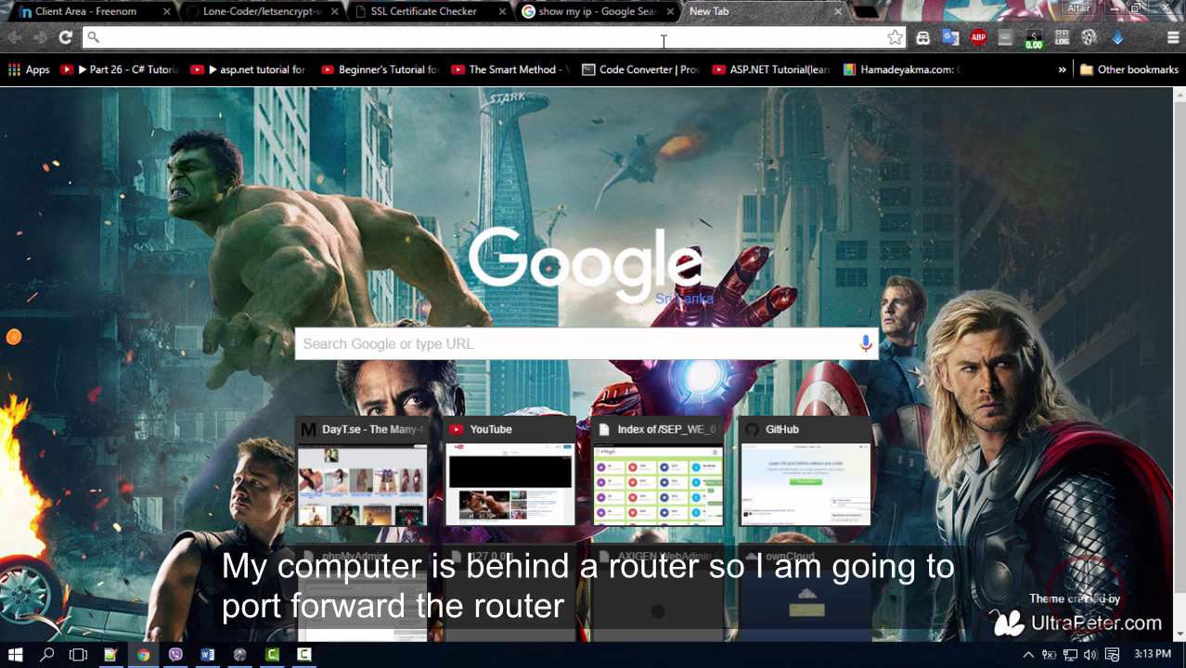
{"action": "type", "text": "192.168.1.1"}
{"action": "key", "text": "Return"}
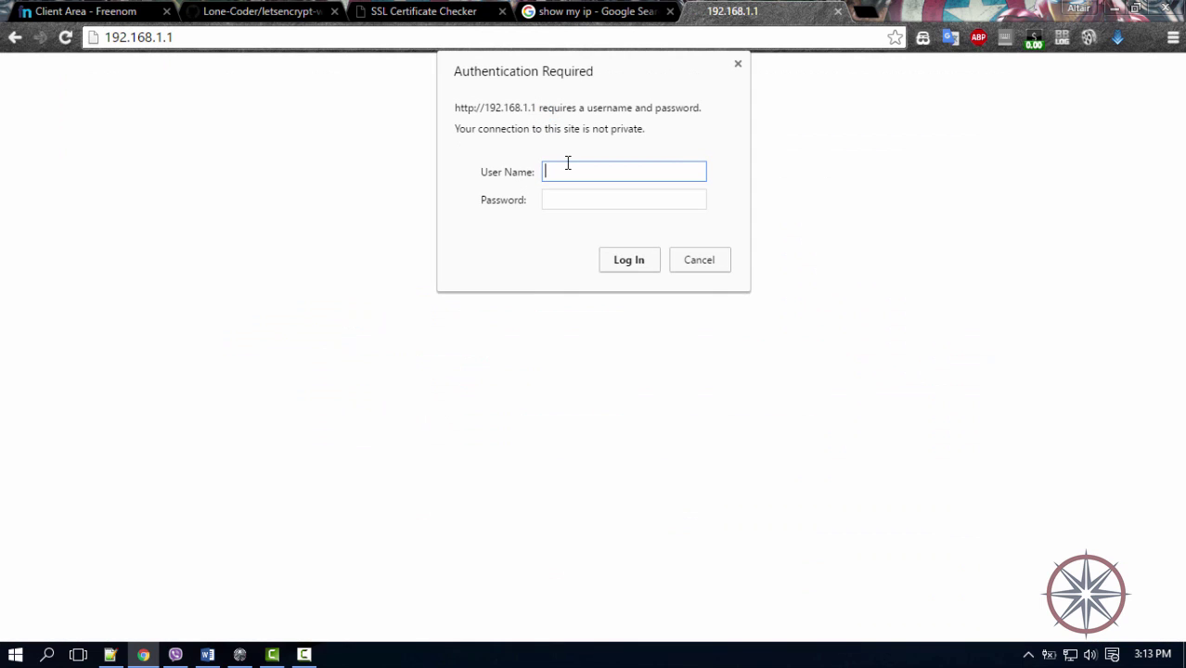
{"action": "type", "text": "admin"}
{"action": "key", "text": "Tab"}
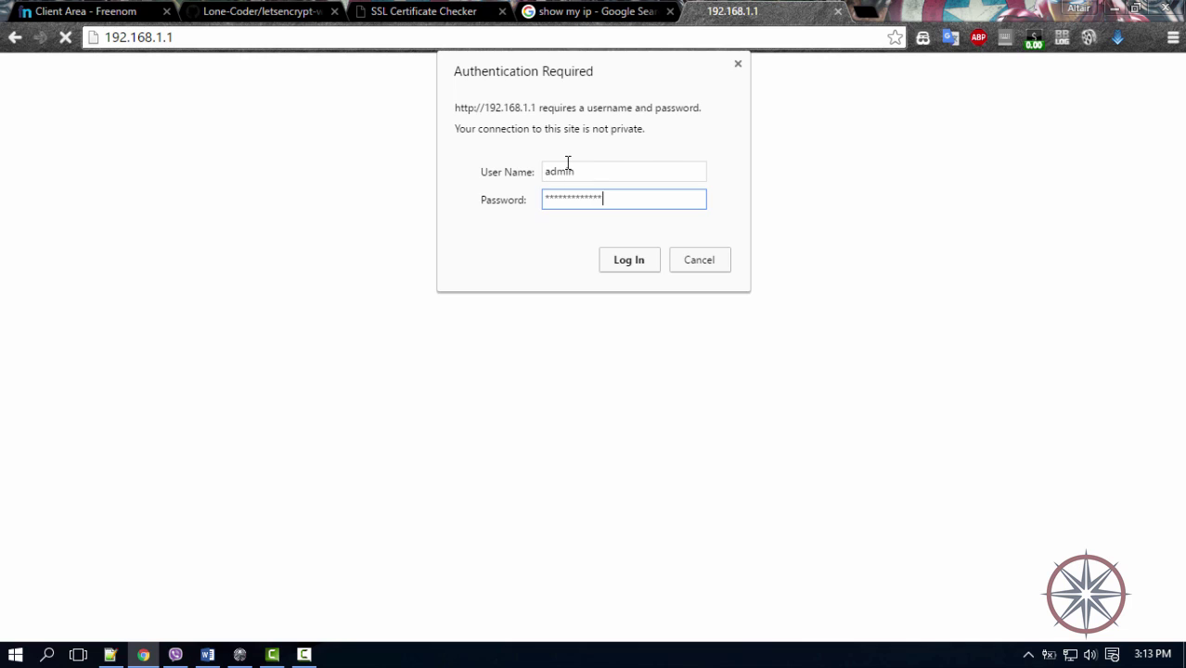
{"action": "key", "text": "Return"}
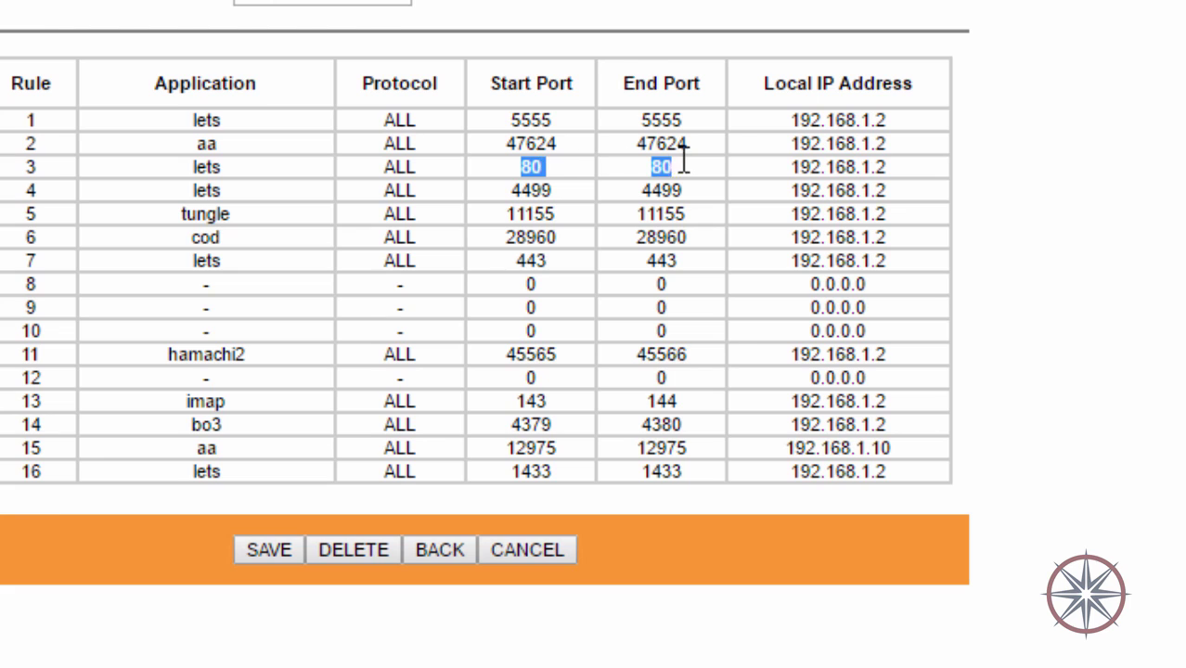
Check the Virtual Server rules 3 and 7 forwarding ports 80 and 443.
{"action": "left_click_drag", "start_coordinate": [683, 162], "coordinate": [920, 163]}
{"action": "left_click", "coordinate": [795, 225]}
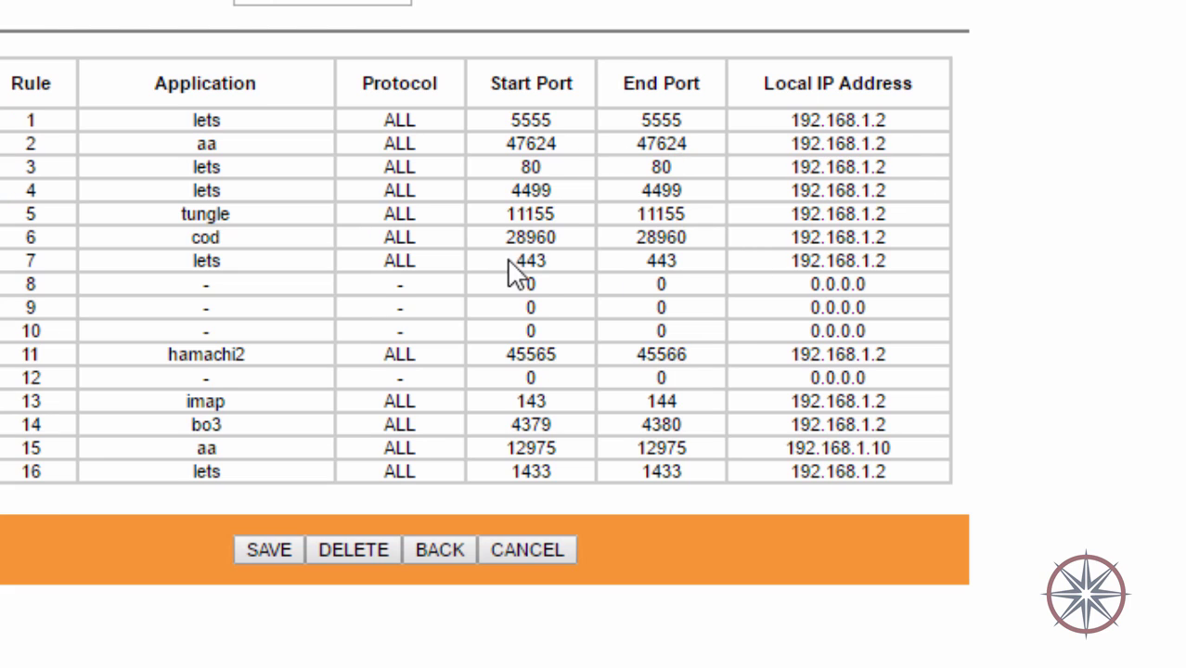
{"action": "left_click", "coordinate": [960, 212]}
Confirm in the Ethernet connection details that the PC's IPv4 address is 192.168.1.2, matching the rules.
{"action": "right_click", "coordinate": [975, 641]}
{"action": "left_click", "coordinate": [963, 602]}
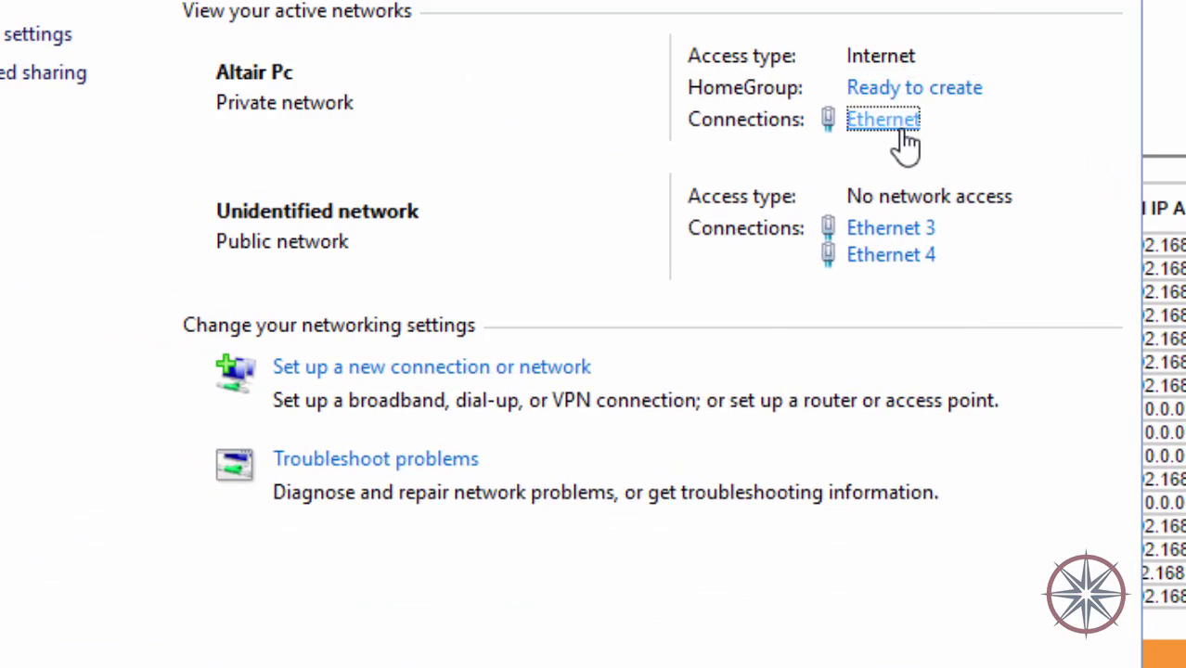
{"action": "left_click", "coordinate": [891, 123]}
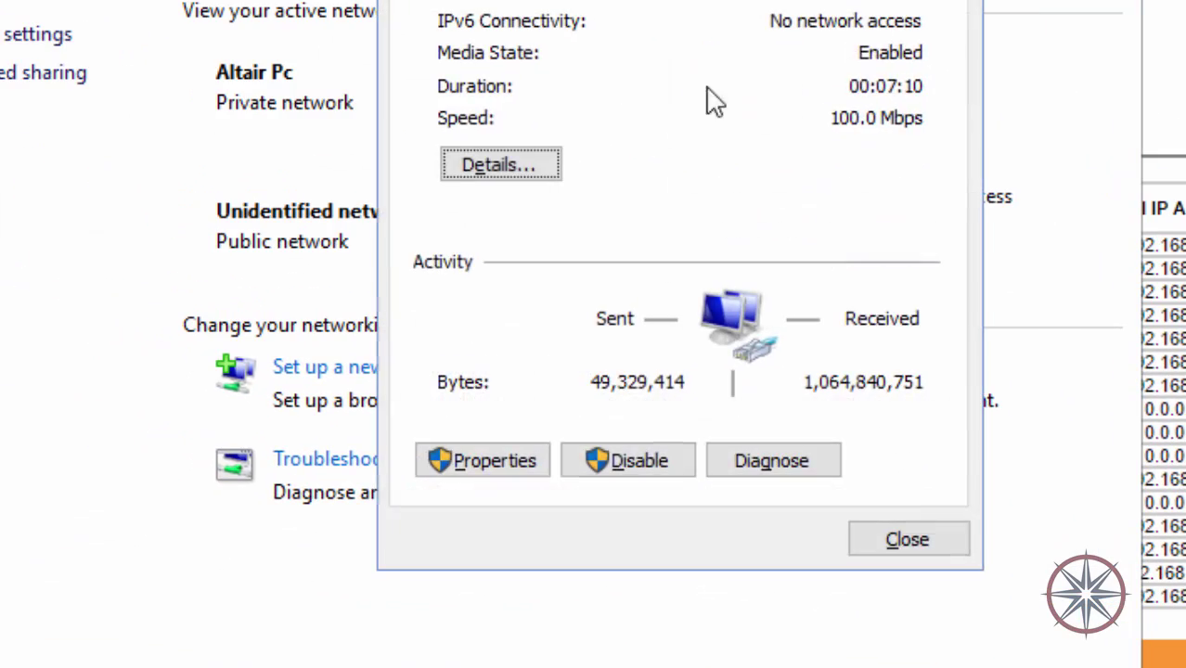
{"action": "left_click", "coordinate": [465, 170]}
{"action": "left_click", "coordinate": [728, 147]}
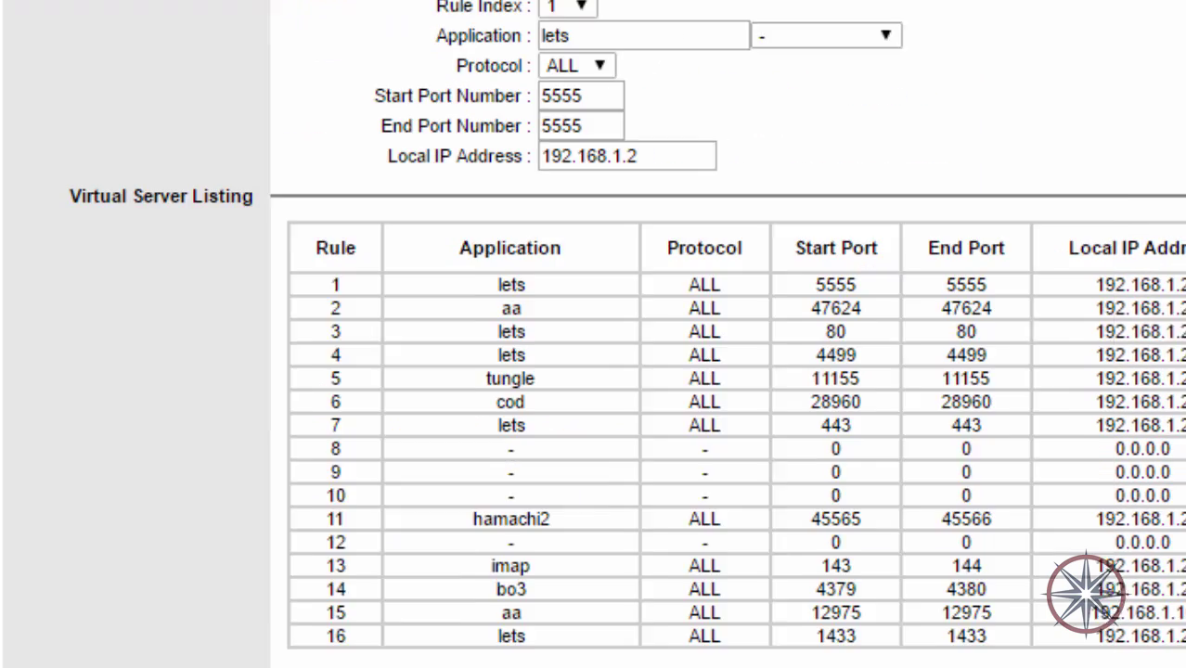
{"action": "double_click", "coordinate": [1040, 333]}
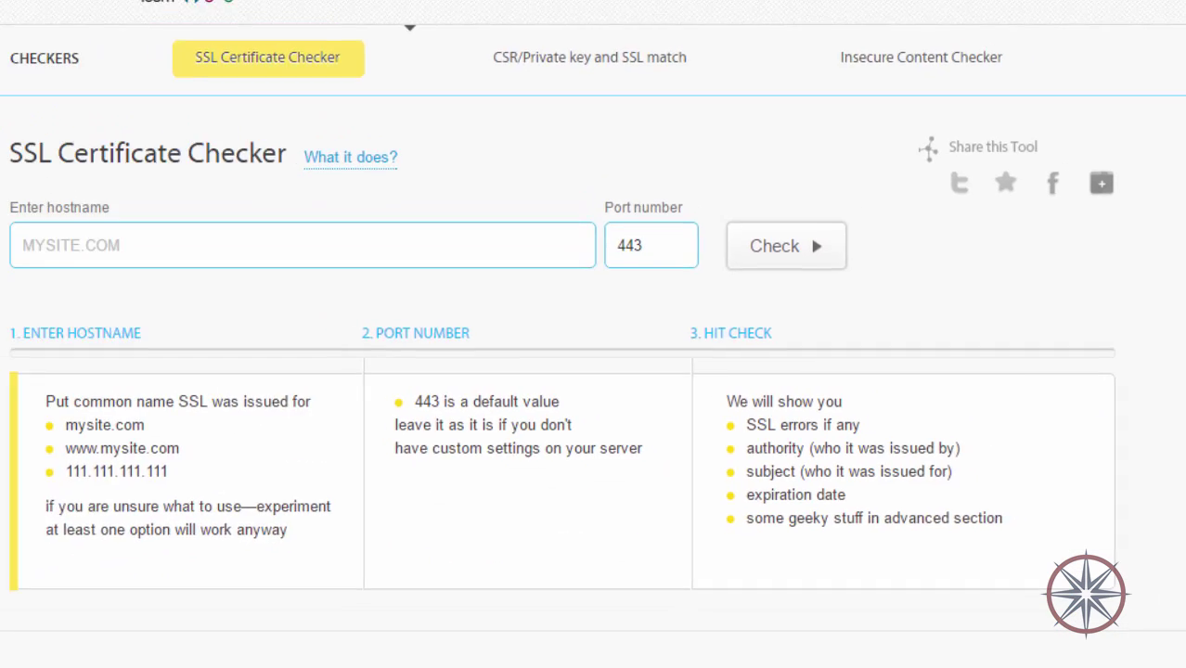
{"action": "left_click", "coordinate": [293, 10]}
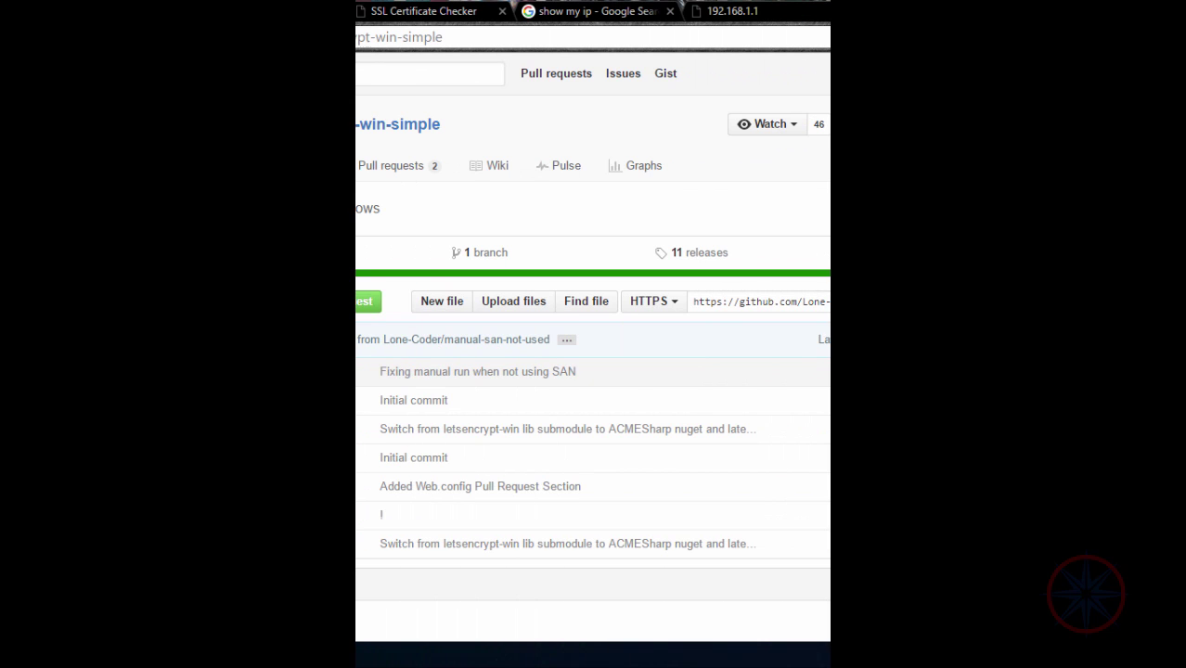
Open Turn Windows features on or off by searching 'windows fea'.
{"action": "left_click", "coordinate": [14, 656]}
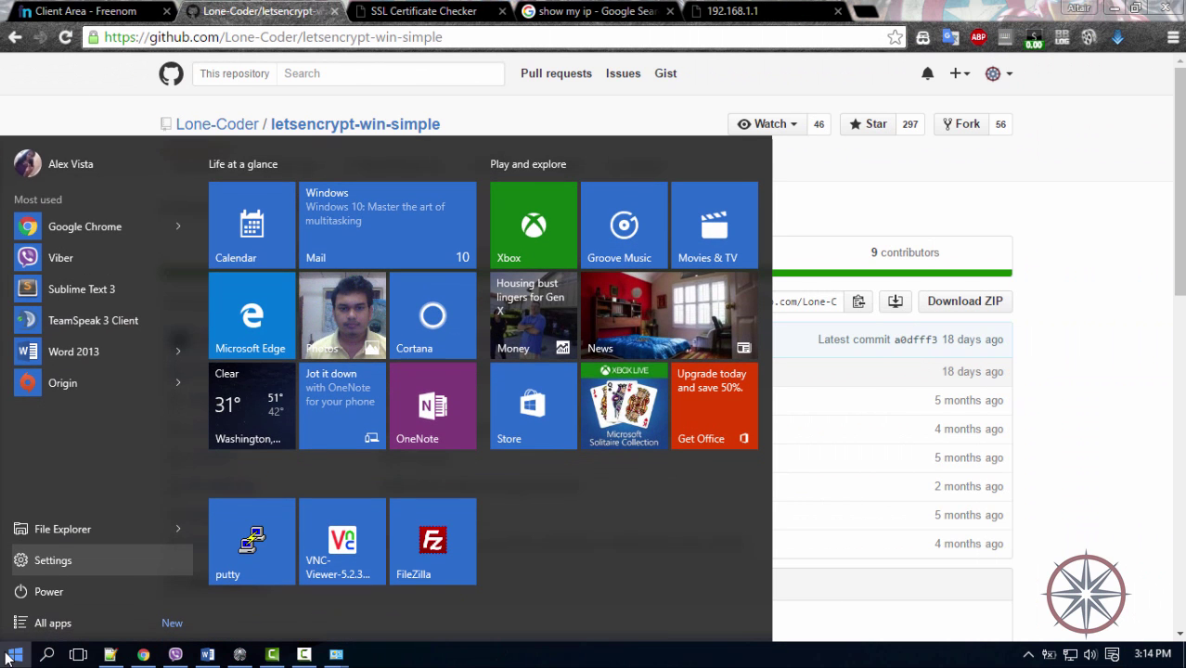
{"action": "type", "text": "wind"}
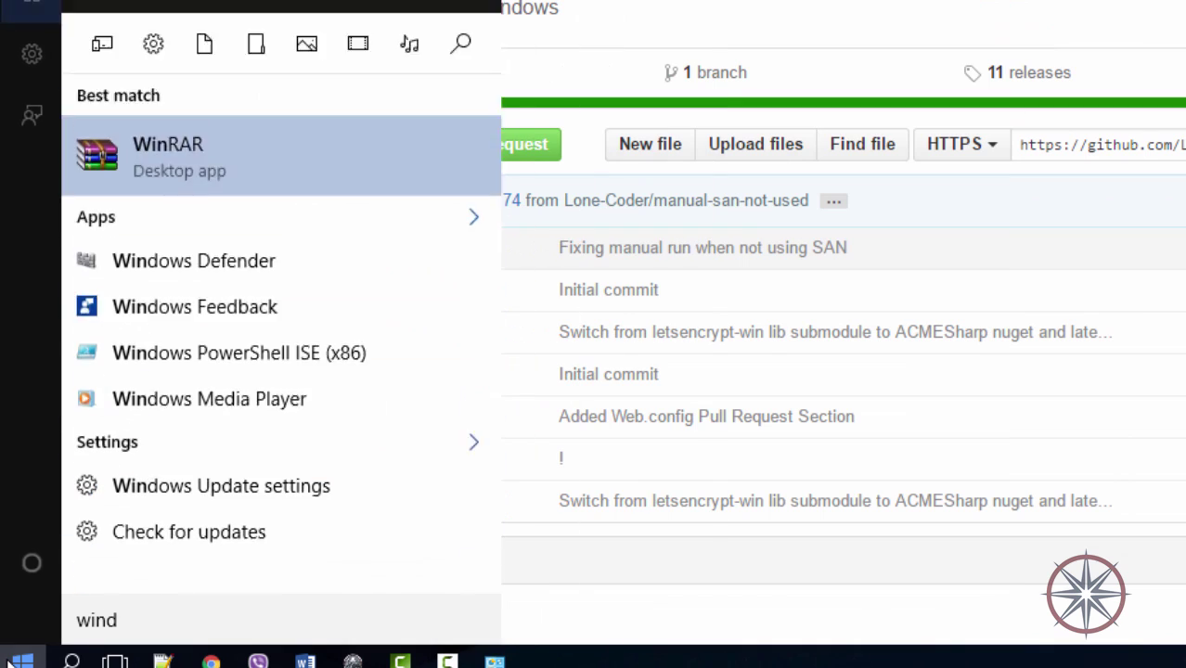
{"action": "type", "text": "ows fea"}
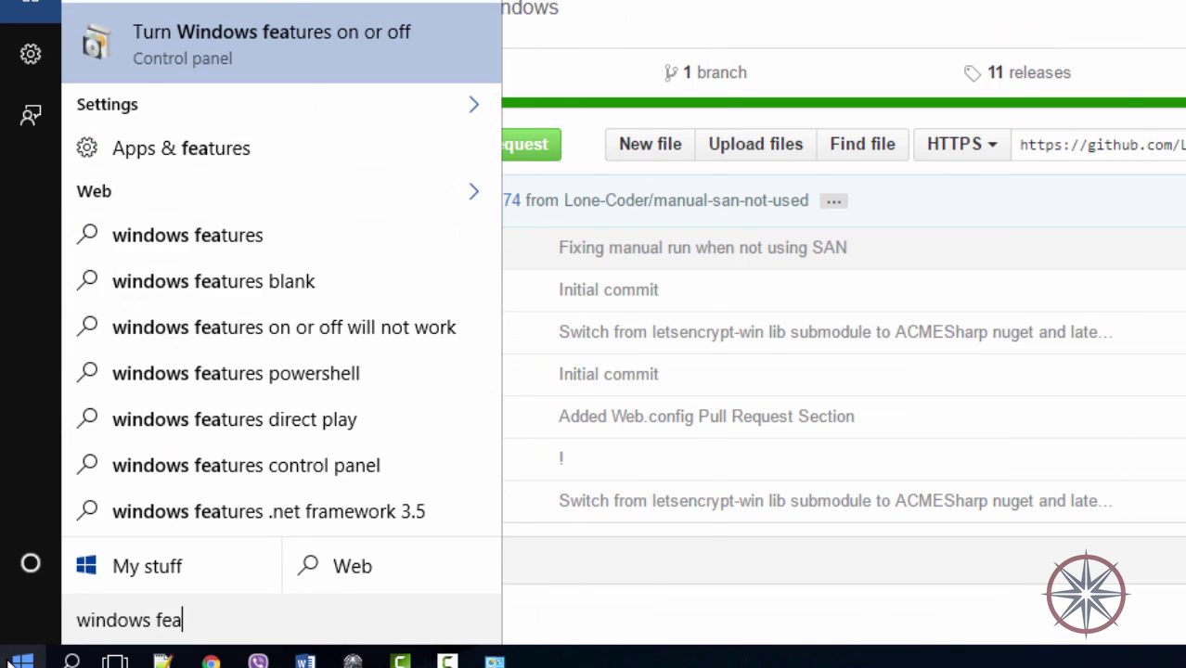
{"action": "key", "text": "Return"}
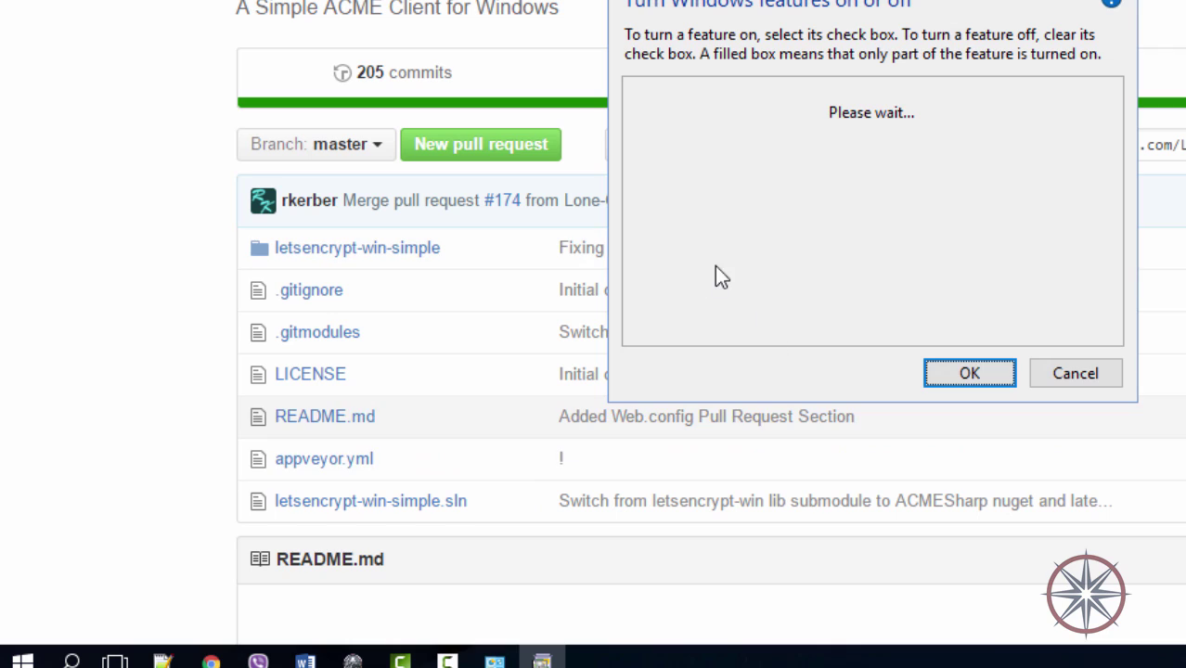
{"action": "scroll", "coordinate": [746, 171], "scroll_direction": "down", "scroll_amount": 2}
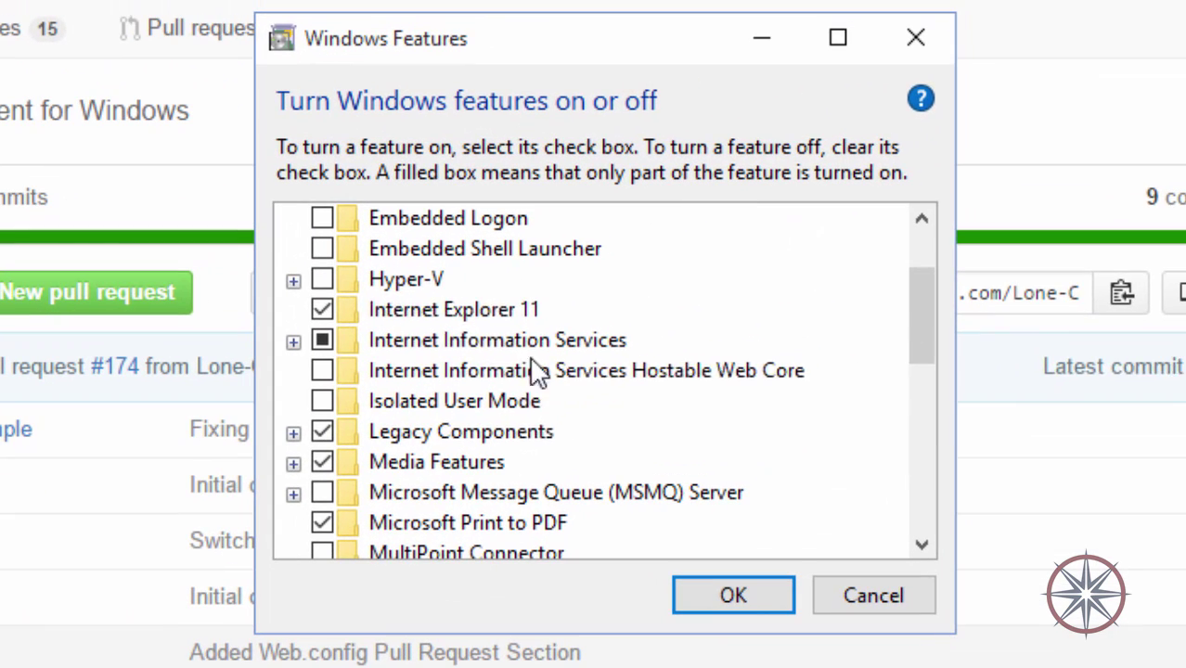
{"action": "left_click", "coordinate": [754, 159]}
Under Internet Information Services, tick IIS Management Console and IIS 6 Management Compatibility, and expand World Wide Web Services.
{"action": "left_click", "coordinate": [450, 342]}
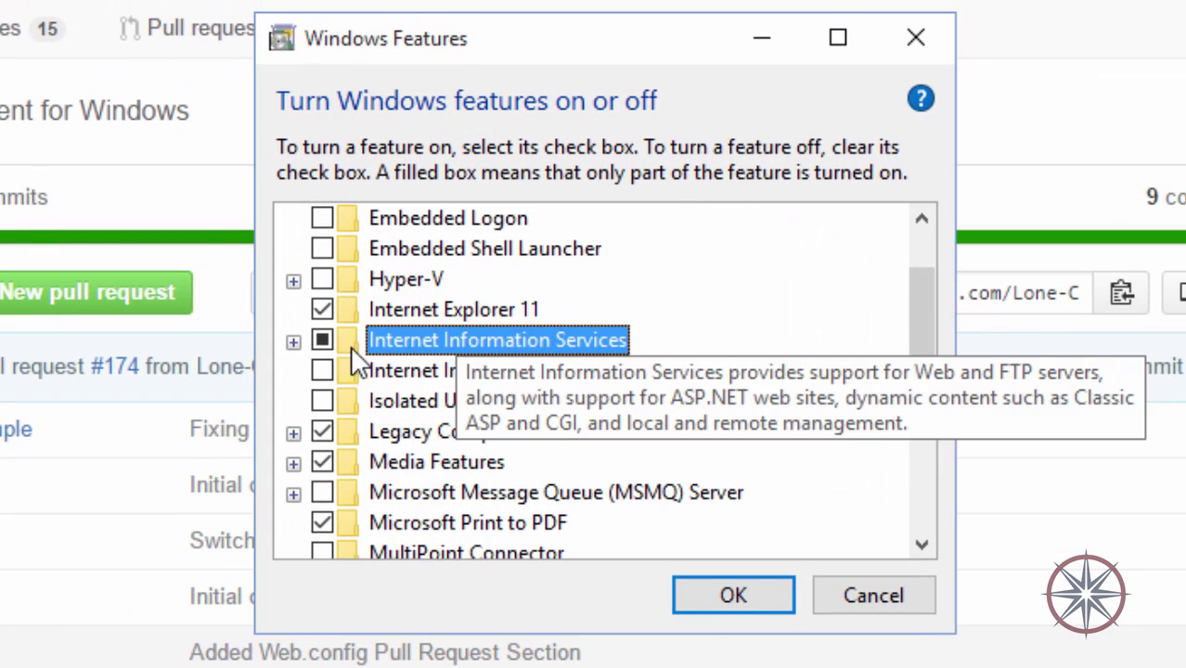
{"action": "left_click", "coordinate": [294, 342]}
{"action": "left_click", "coordinate": [327, 401]}
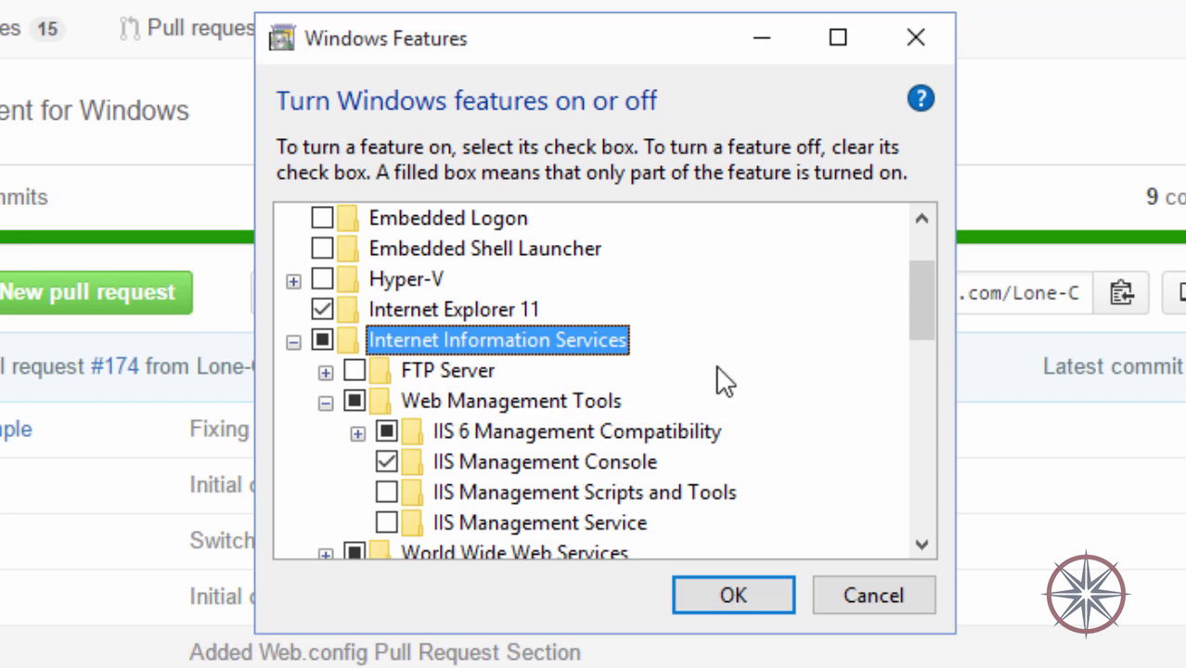
{"action": "left_click_drag", "start_coordinate": [930, 302], "coordinate": [921, 325]}
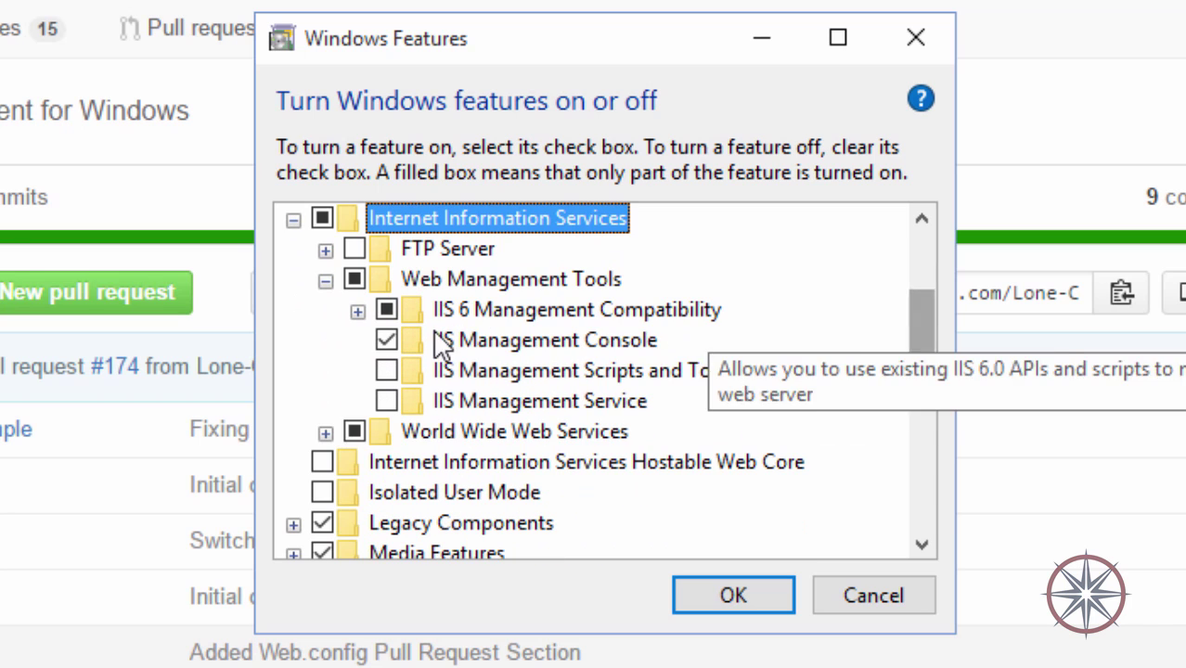
{"action": "left_click", "coordinate": [386, 341]}
{"action": "left_click", "coordinate": [387, 312]}
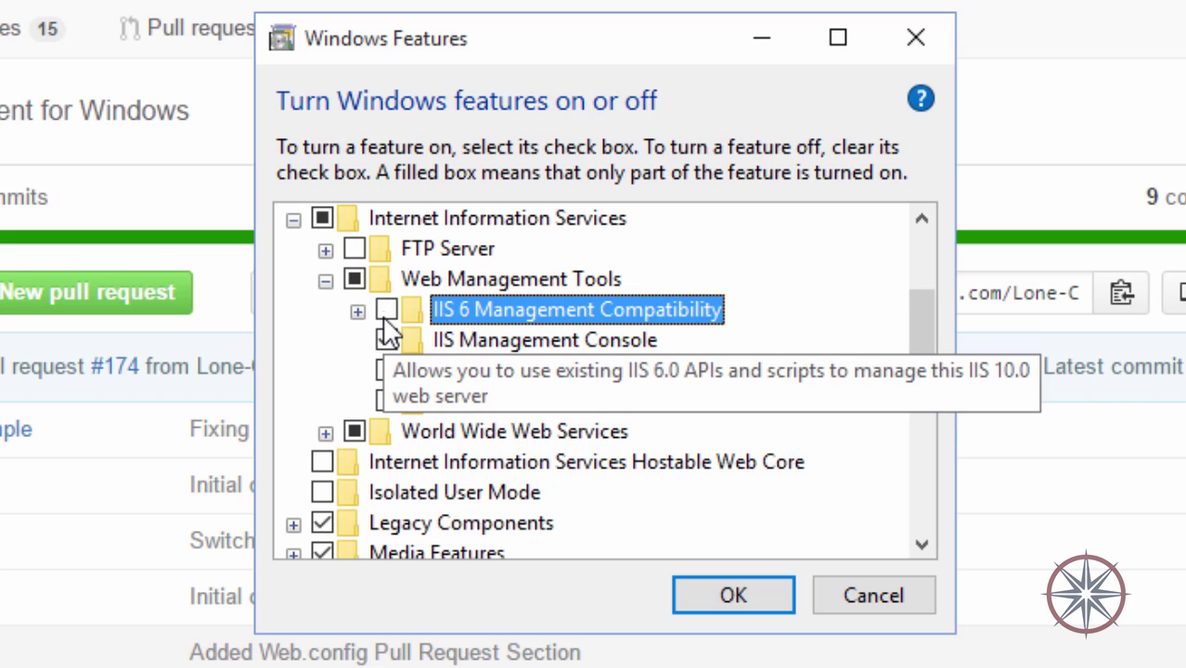
{"action": "left_click", "coordinate": [326, 433]}
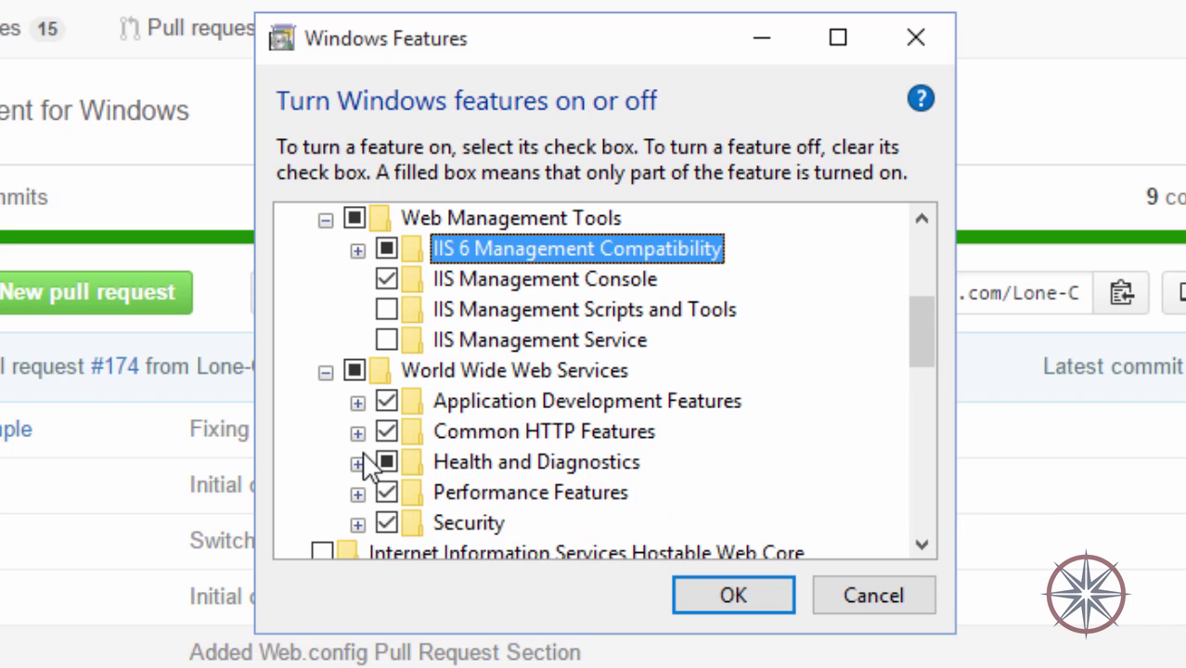
{"action": "left_click", "coordinate": [359, 463]}
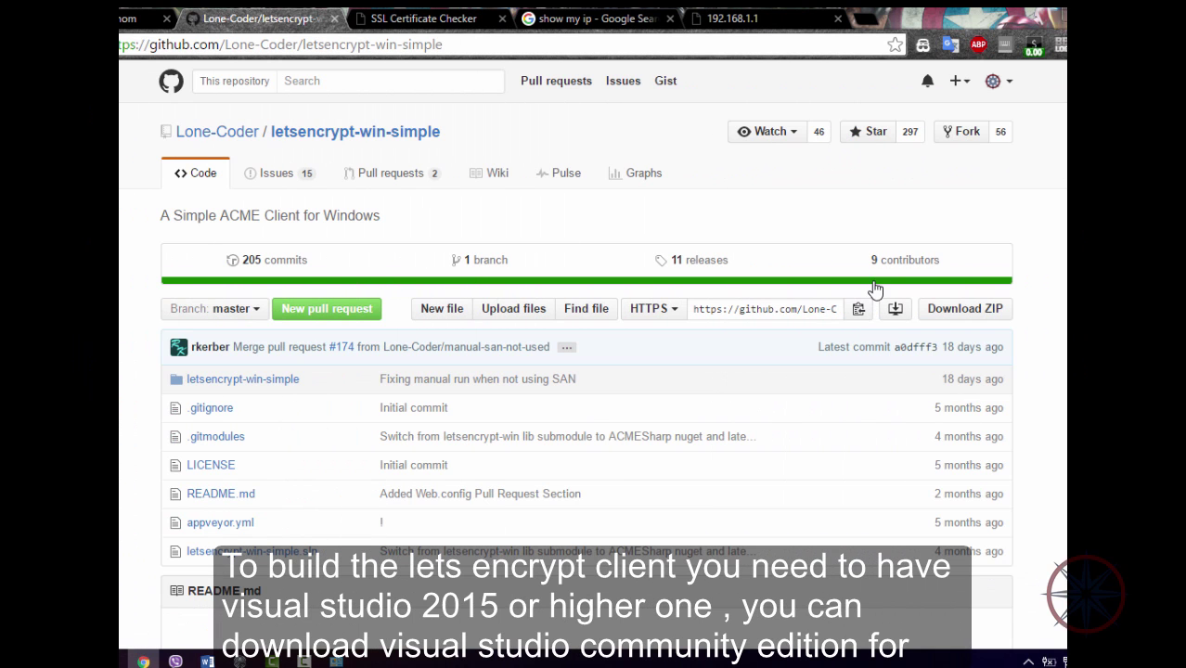
Download the letsencrypt-win-simple repository ZIP and extract it with WinRAR.
{"action": "left_click", "coordinate": [956, 318]}
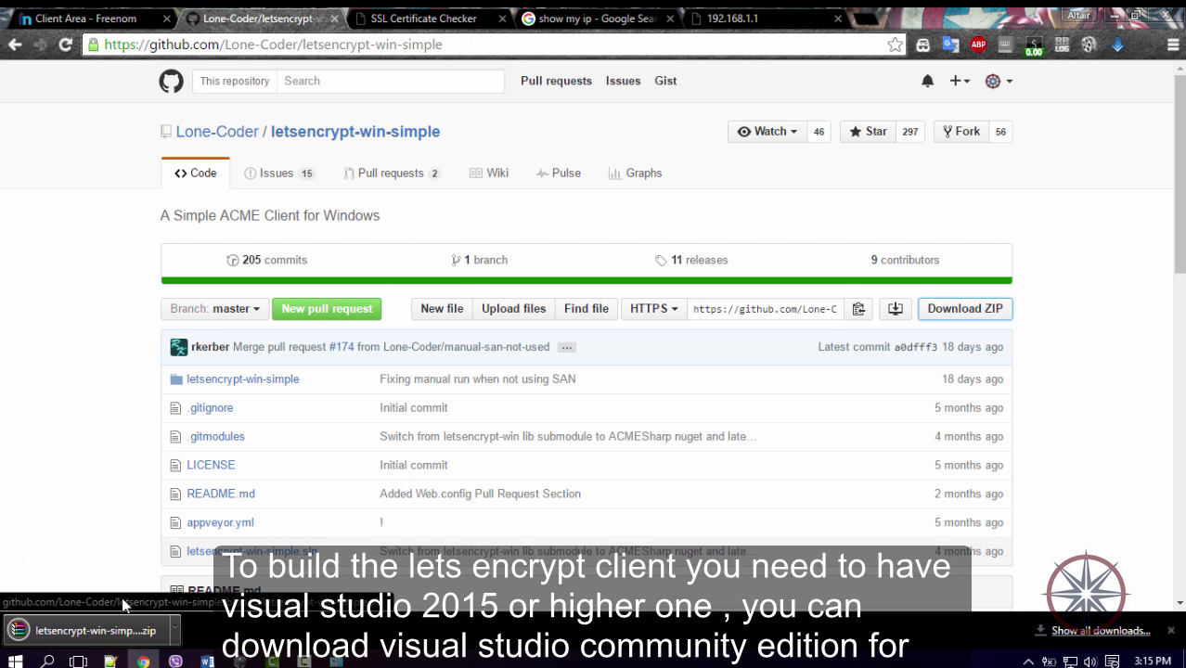
{"action": "left_click", "coordinate": [65, 631]}
{"action": "left_click", "coordinate": [397, 236]}
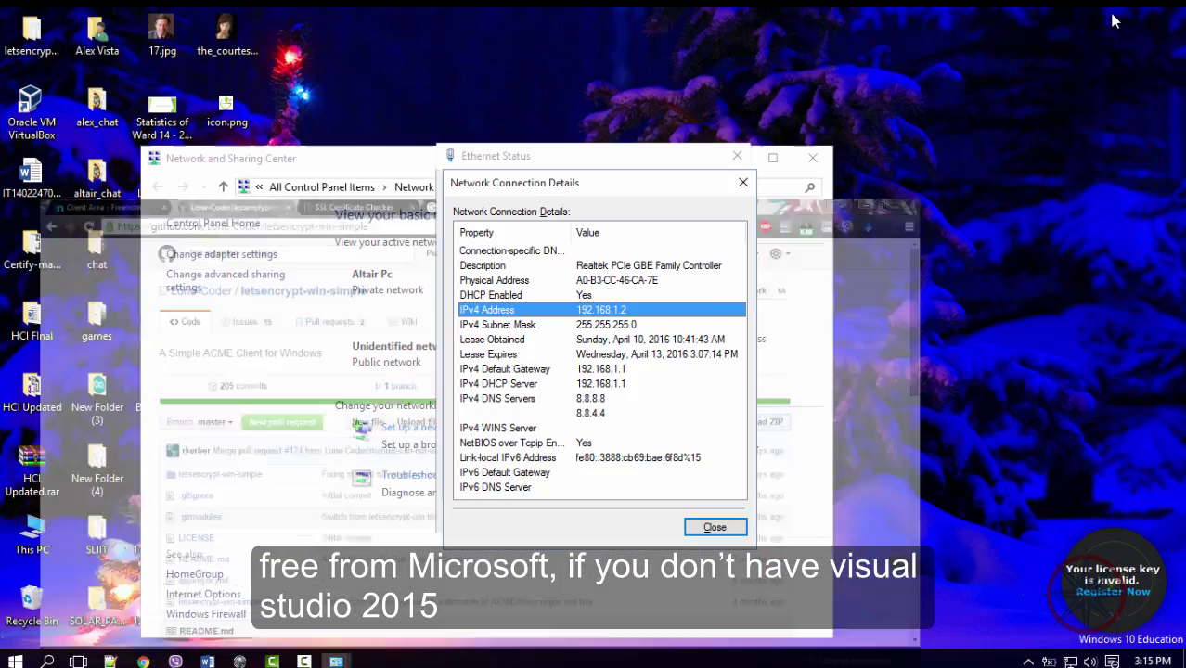
{"action": "left_click", "coordinate": [715, 527]}
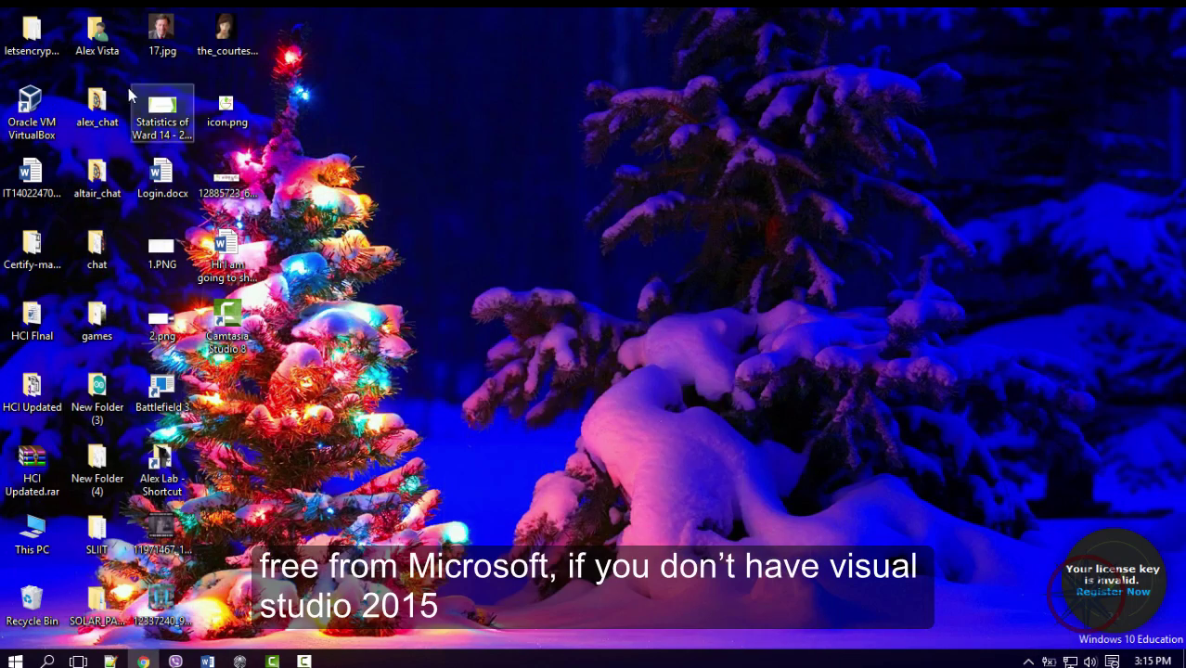
Open letsencrypt-win-simple.sln from the extracted folder in Visual Studio, accepting the security warning.
{"action": "double_click", "coordinate": [31, 35]}
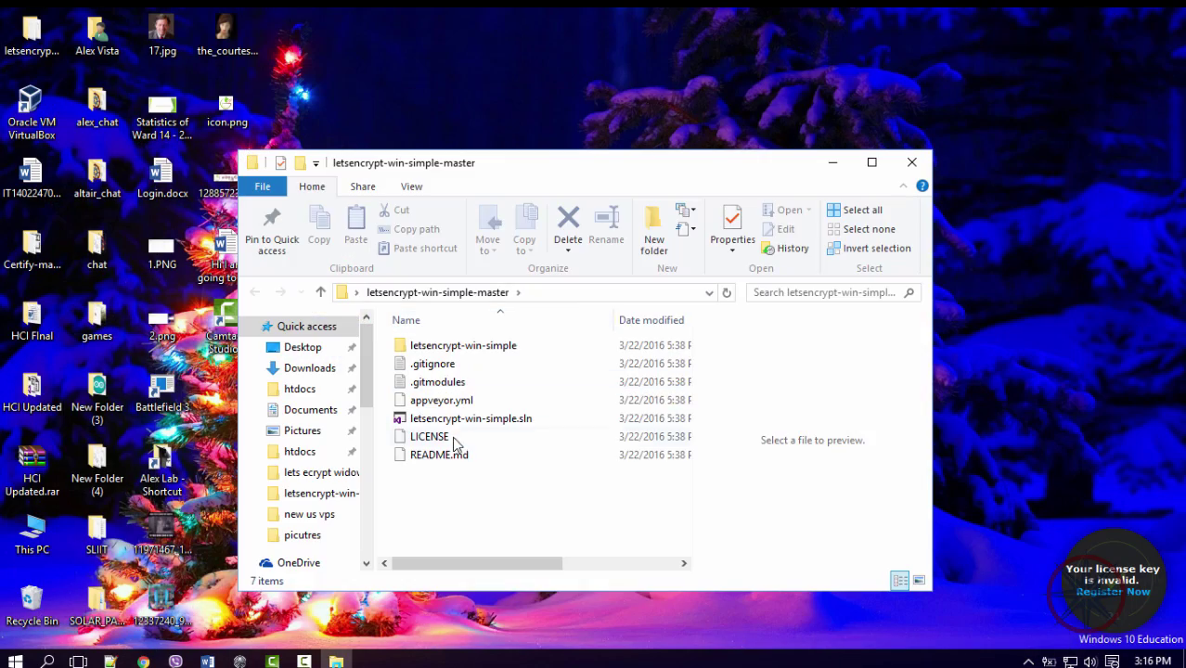
{"action": "double_click", "coordinate": [457, 421]}
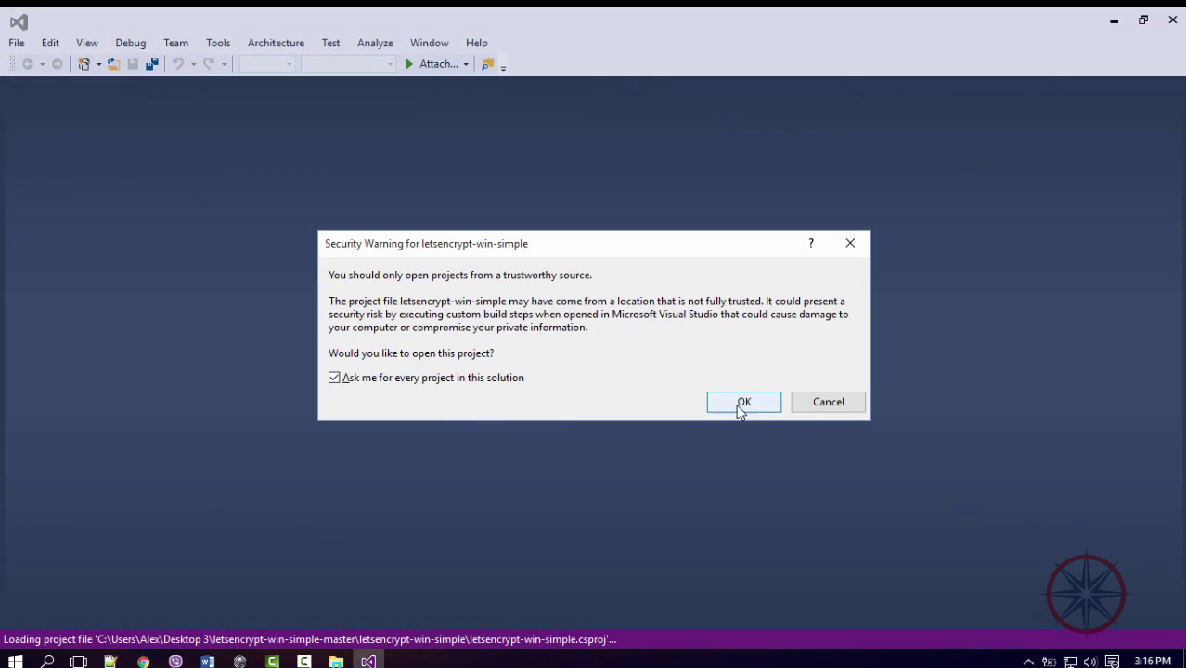
{"action": "left_click", "coordinate": [744, 402]}
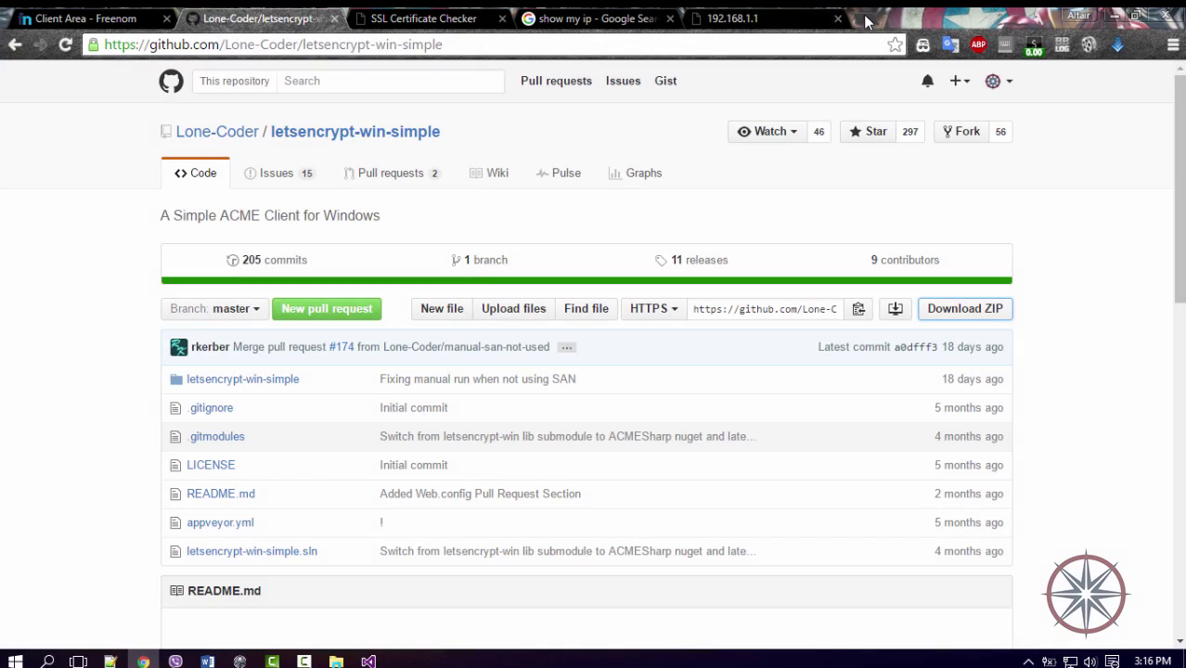
Search 'visual studio 2015 community download' in a new Chrome tab.
{"action": "left_click", "coordinate": [870, 18]}
{"action": "type", "text": "visual studio "}
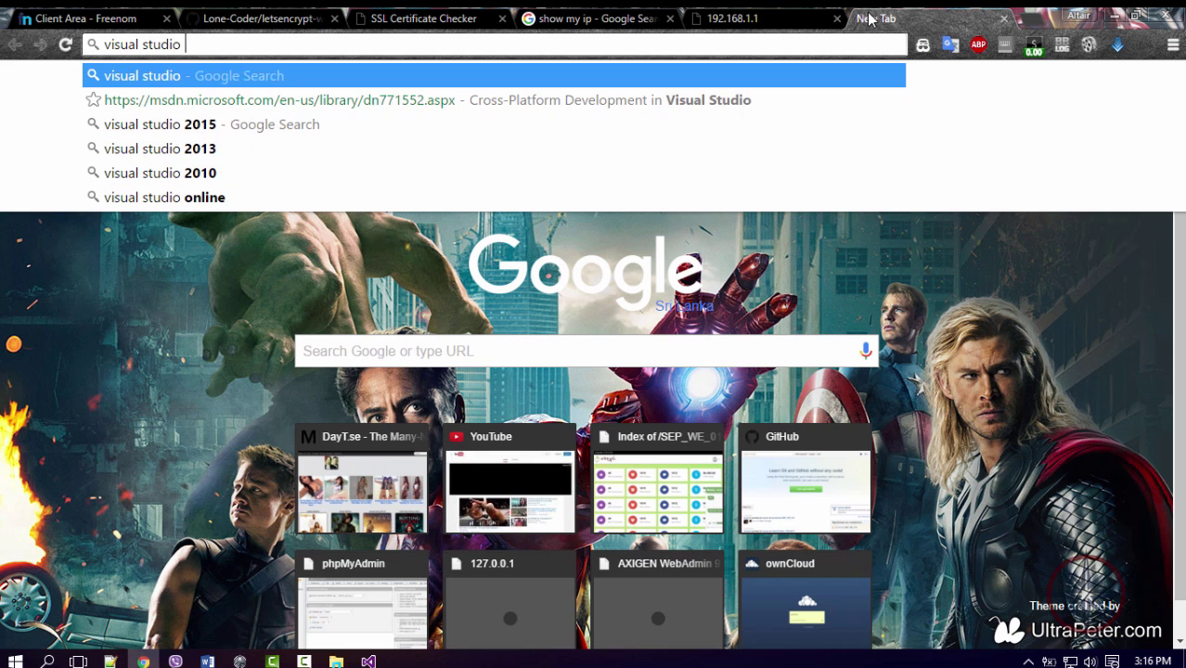
{"action": "type", "text": "202515"}
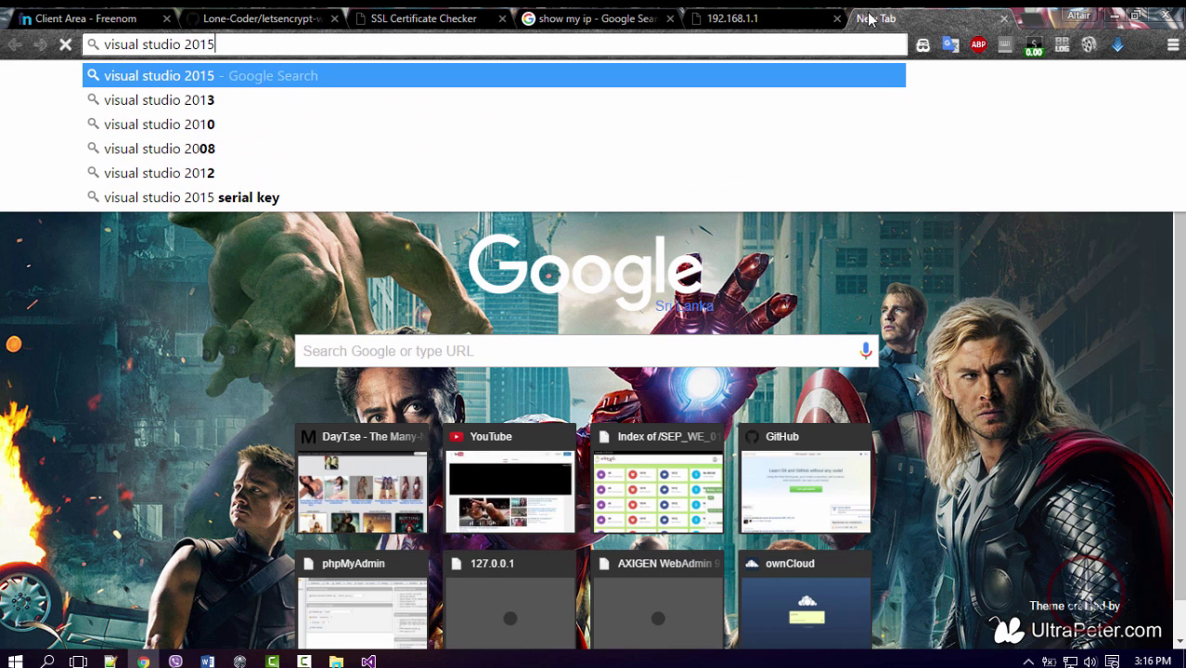
{"action": "type", "text": " community downlaod"}
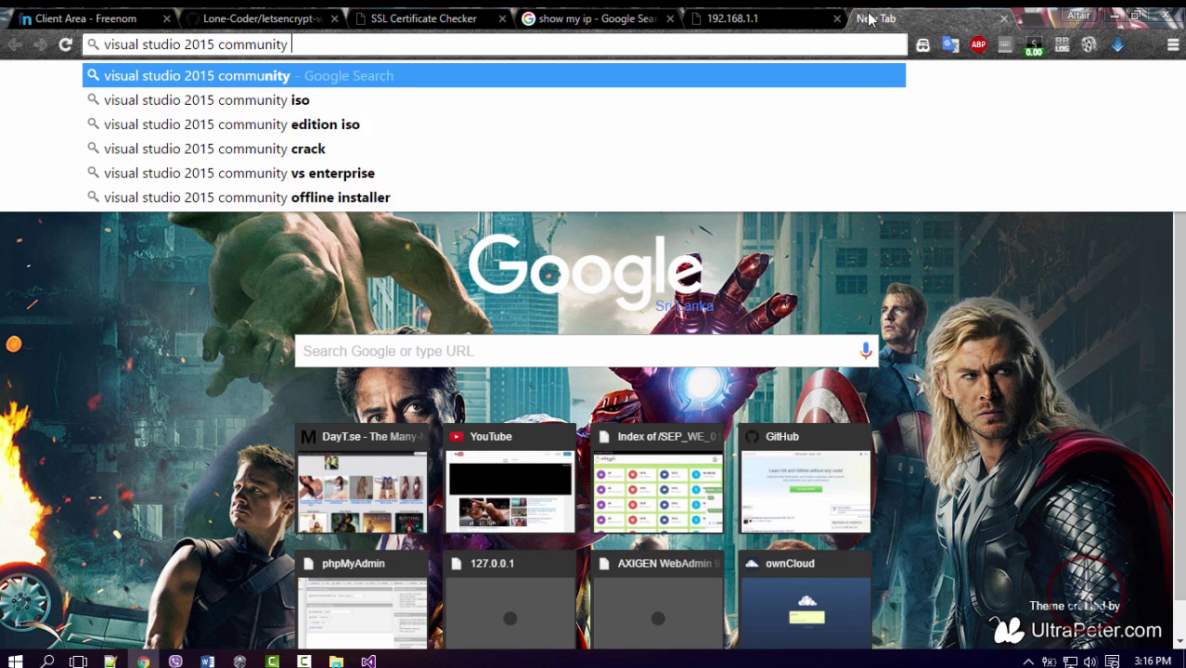
{"action": "key", "text": "Return"}
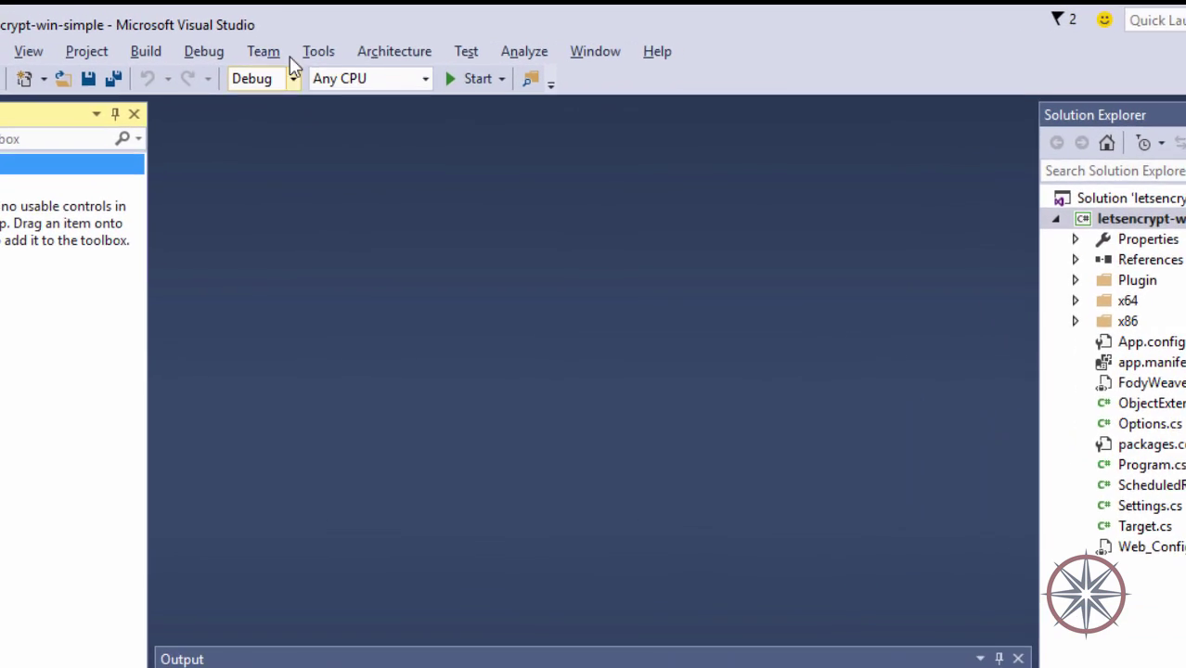
Choose Tools > NuGet Package Manager > Manage NuGet Packages for Solution.
{"action": "left_click", "coordinate": [308, 42]}
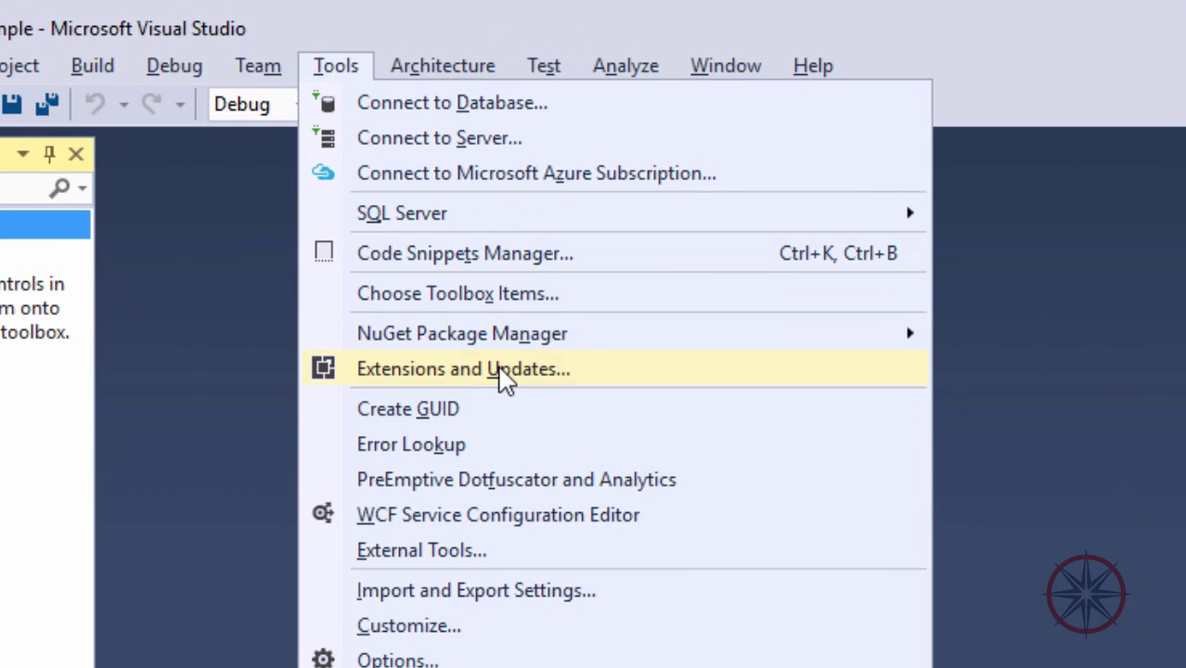
{"action": "mouse_move", "coordinate": [403, 342]}
{"action": "left_click", "coordinate": [743, 387]}
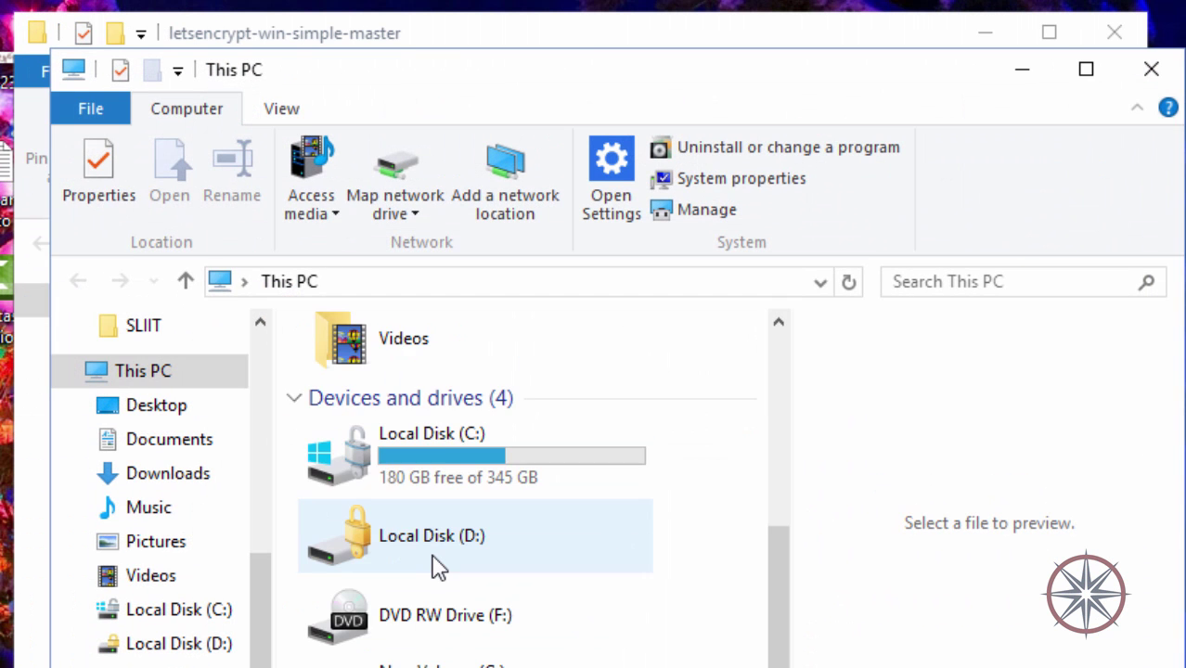
Open Local Disk (C:) and then its Windows folder.
{"action": "double_click", "coordinate": [442, 446]}
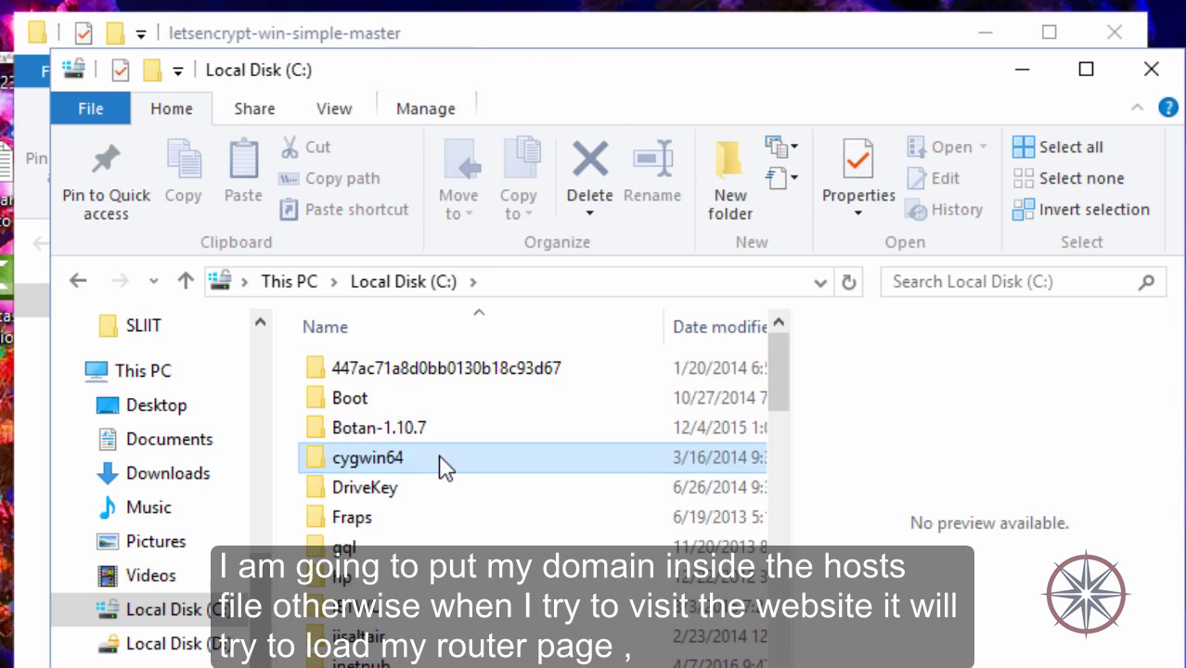
{"action": "scroll", "coordinate": [442, 463], "scroll_direction": "down", "scroll_amount": 5}
{"action": "double_click", "coordinate": [442, 463]}
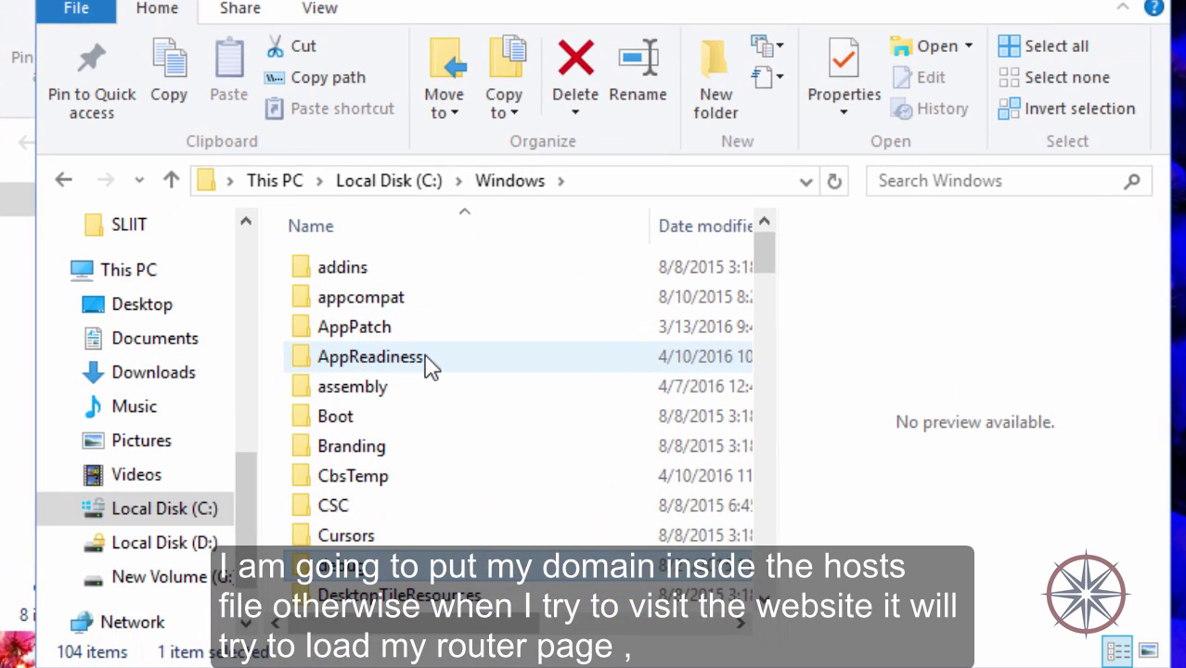
{"action": "type", "text": "wi"}
{"action": "scroll", "coordinate": [427, 362], "scroll_direction": "down", "scroll_amount": 6}
{"action": "scroll", "coordinate": [427, 357], "scroll_direction": "up", "scroll_amount": 12}
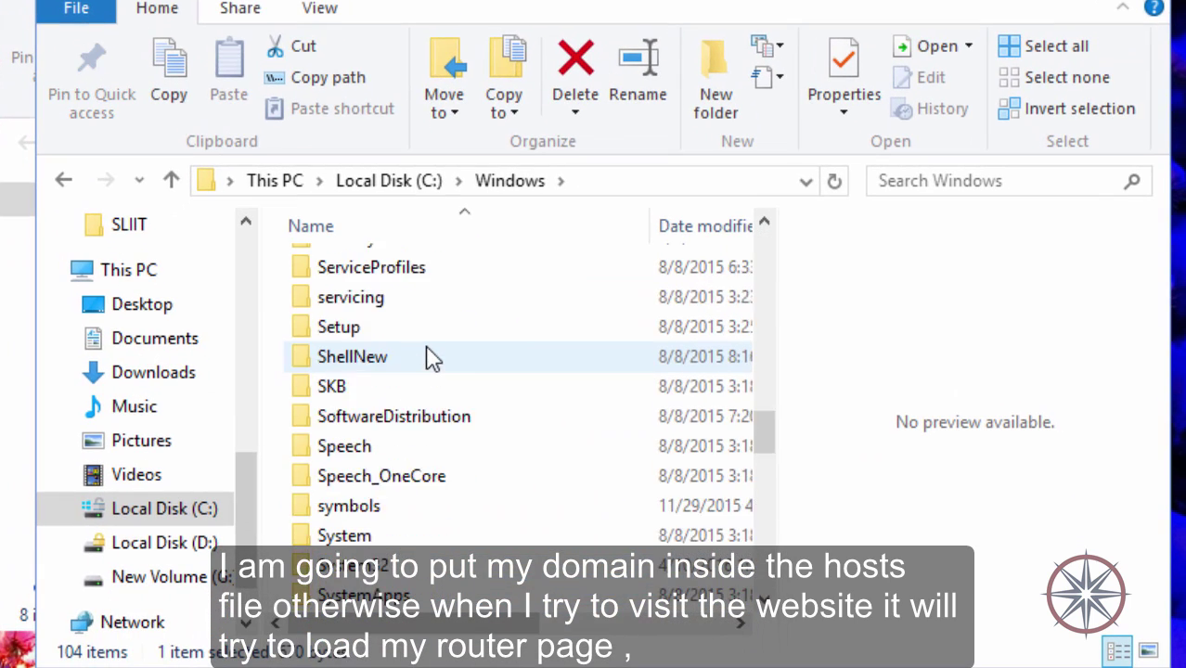
{"action": "scroll", "coordinate": [381, 442], "scroll_direction": "down", "scroll_amount": 4}
{"action": "scroll", "coordinate": [385, 455], "scroll_direction": "up", "scroll_amount": 4}
Go through System32 and drivers into the etc folder.
{"action": "double_click", "coordinate": [364, 557]}
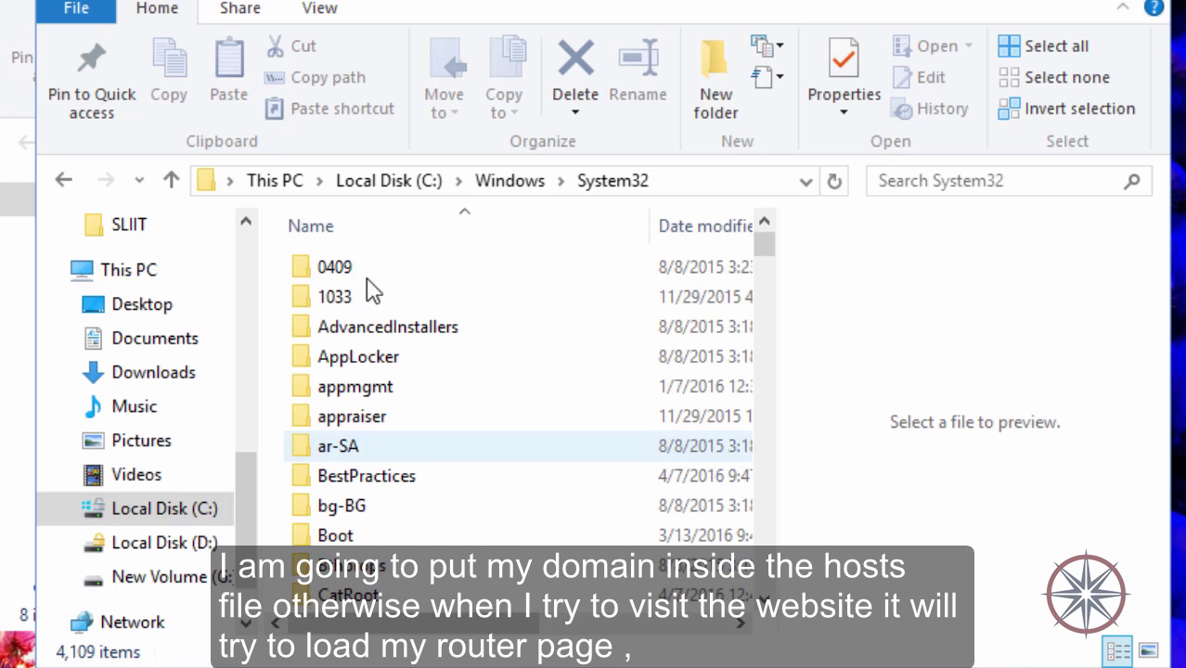
{"action": "type", "text": "dr"}
{"action": "key", "text": "Return"}
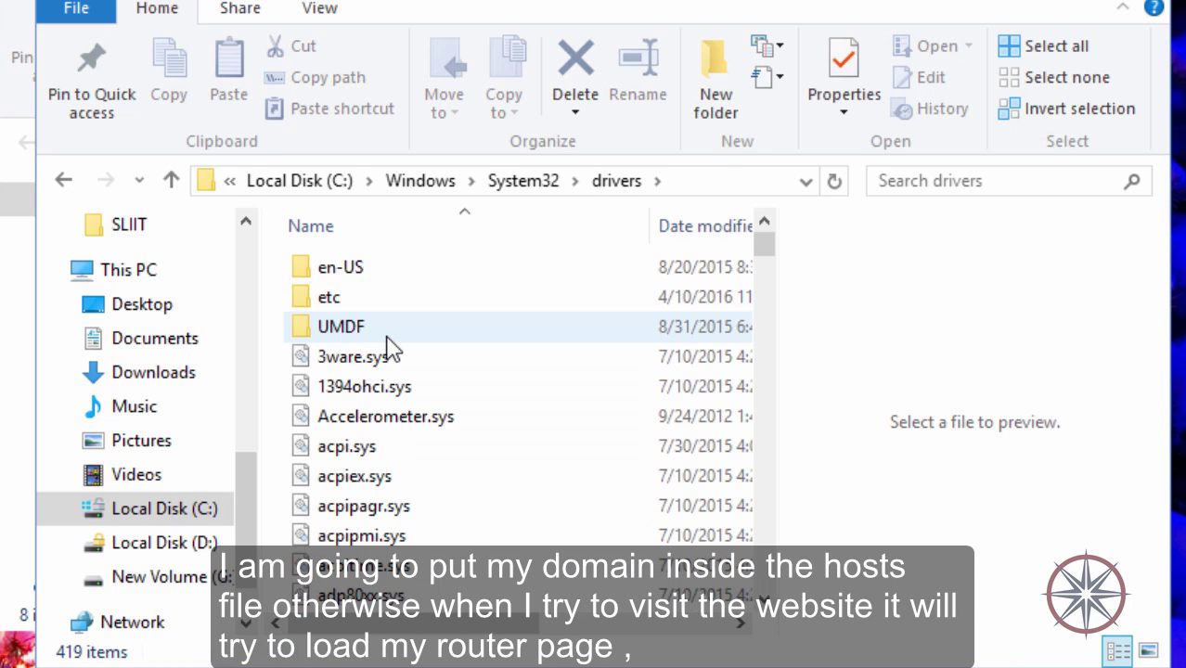
{"action": "type", "text": "et"}
{"action": "key", "text": "Return"}
Open HOSTS in Notepad++ and type 127.0.0.1 on a new line 38.
{"action": "type", "text": "h"}
{"action": "right_click", "coordinate": [321, 266]}
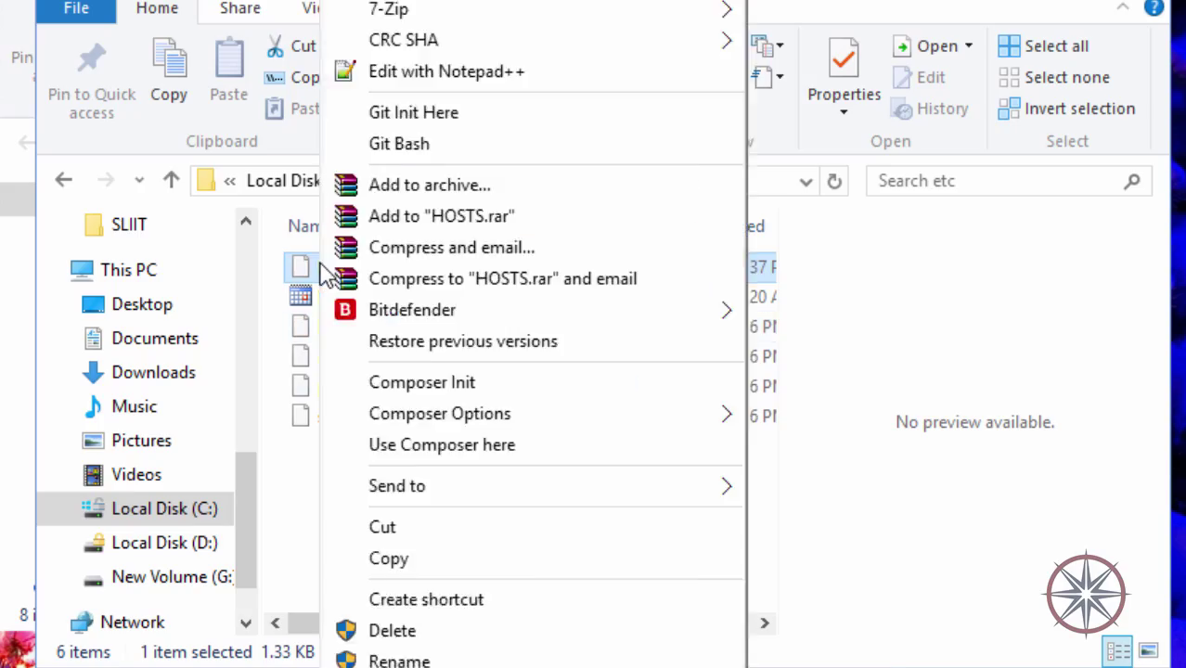
{"action": "left_click", "coordinate": [410, 69]}
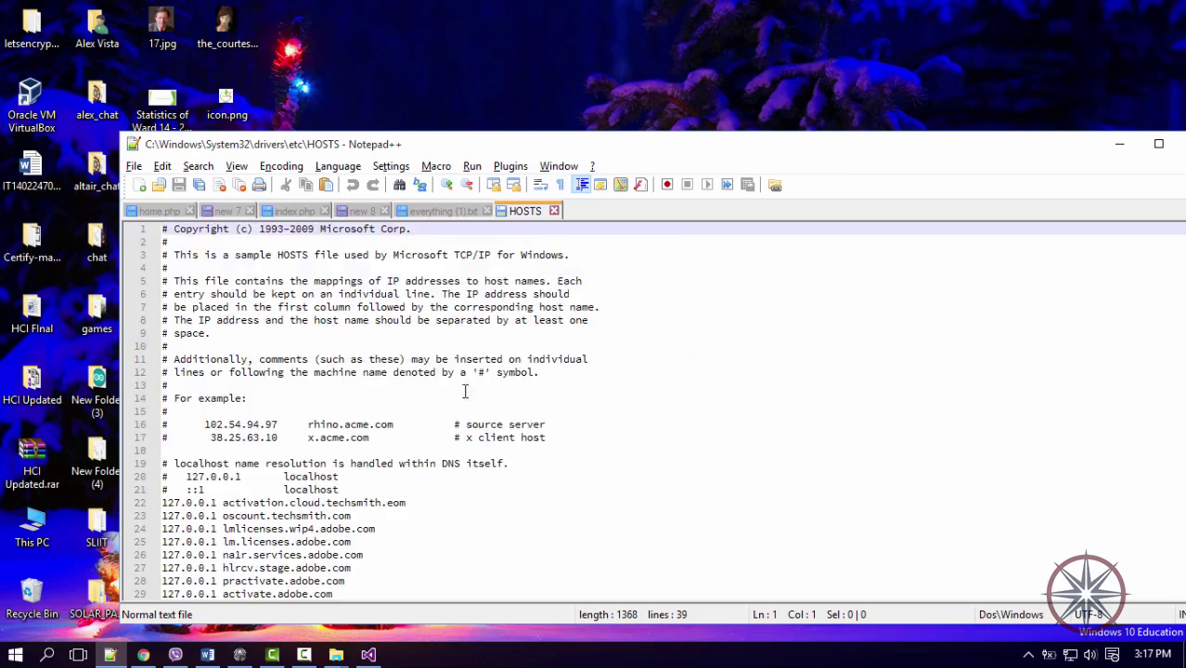
{"action": "scroll", "coordinate": [465, 391], "scroll_direction": "down", "scroll_amount": 4}
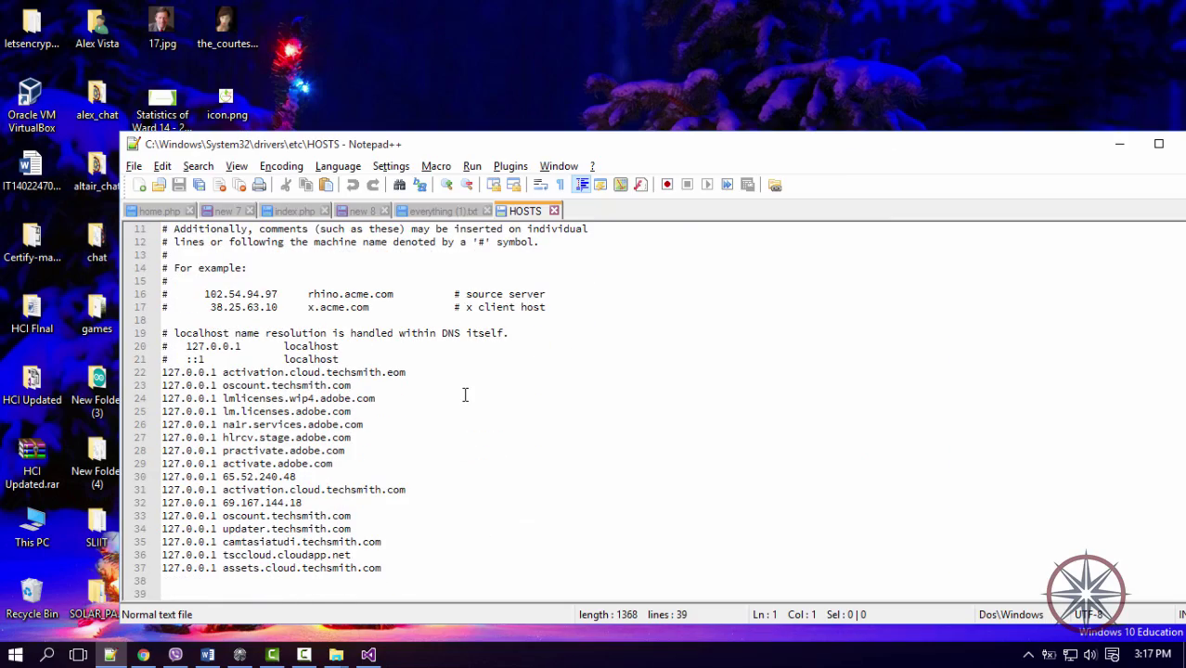
{"action": "left_click", "coordinate": [416, 566]}
{"action": "key", "text": "Return"}
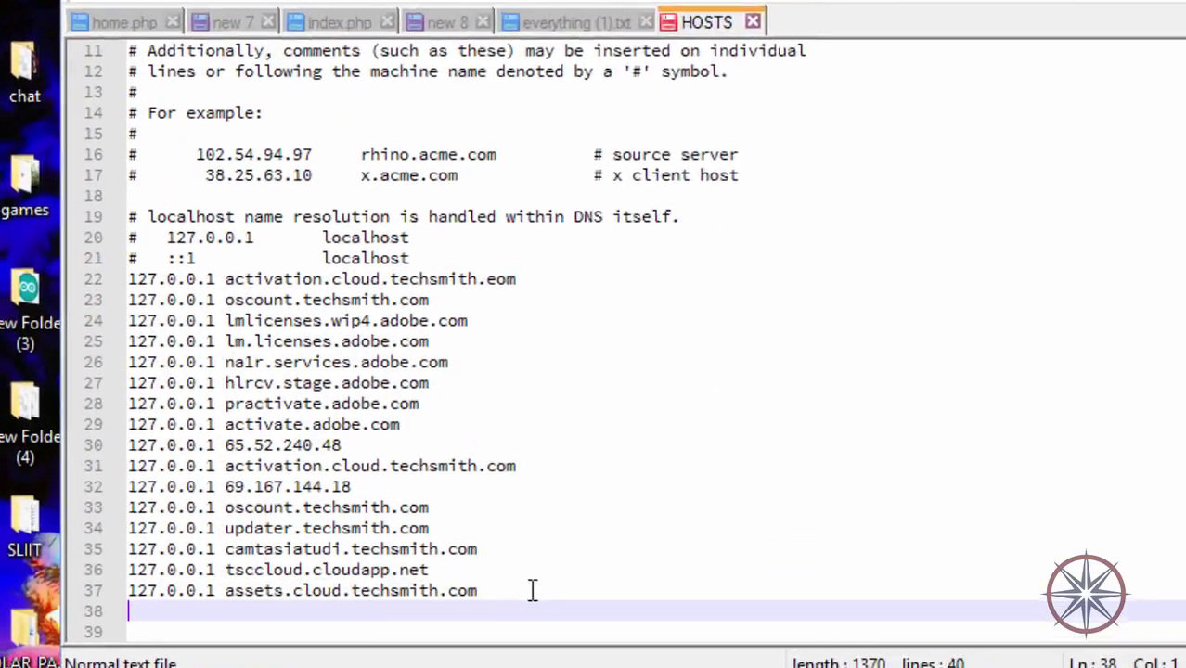
{"action": "type", "text": "127"}
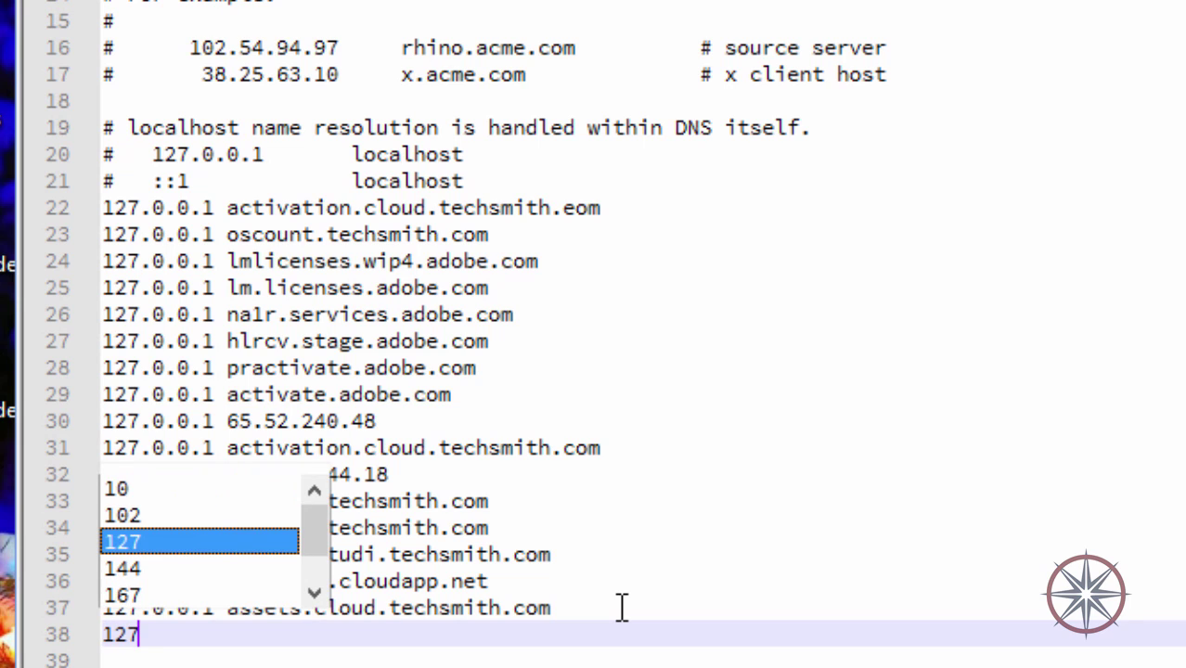
{"action": "type", "text": ".0.0"}
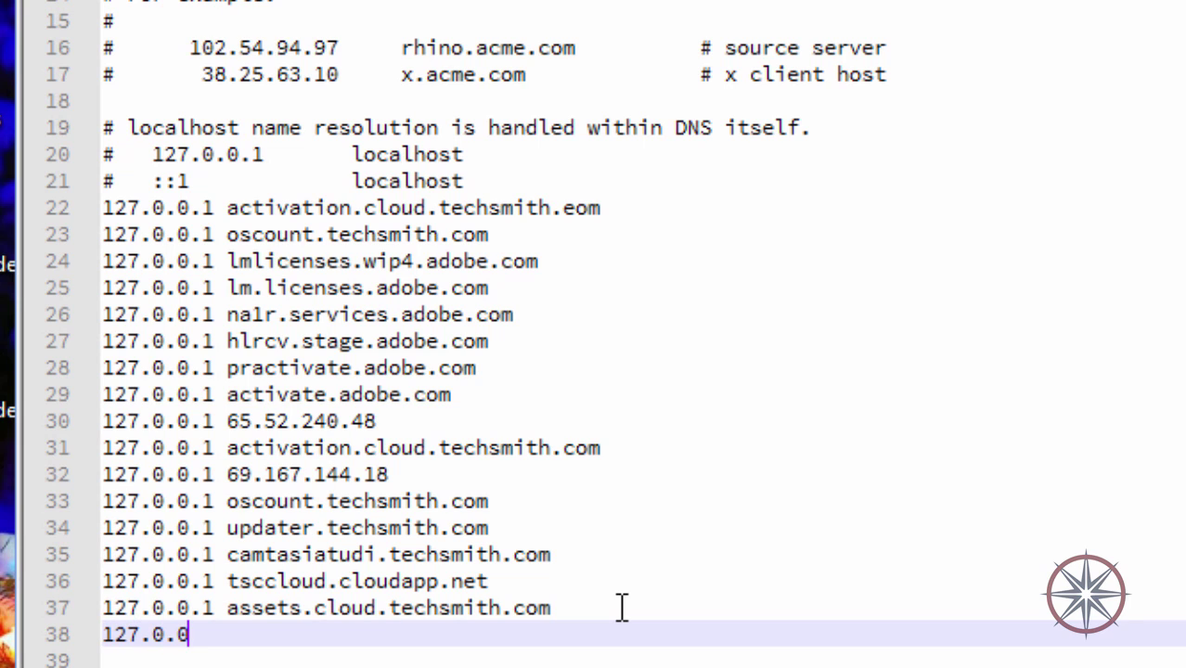
{"action": "type", "text": ".1"}
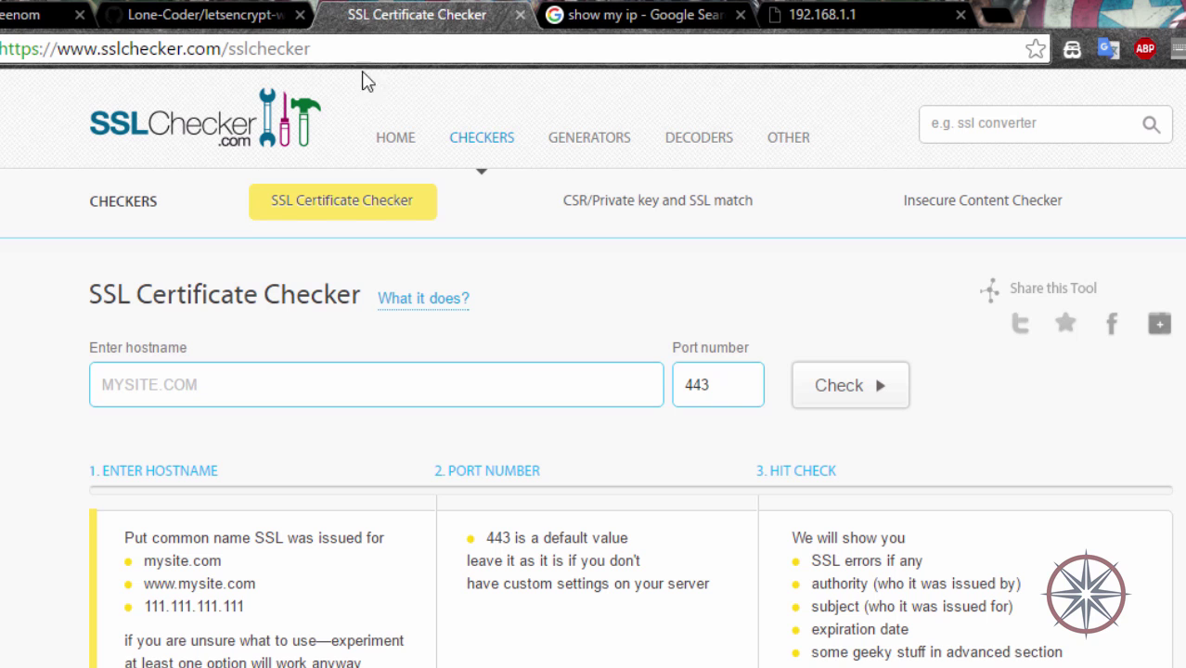
Copy letsencrypttest.tk from the Freenom page and paste it after 127.0.0.1.
{"action": "left_click", "coordinate": [47, 14]}
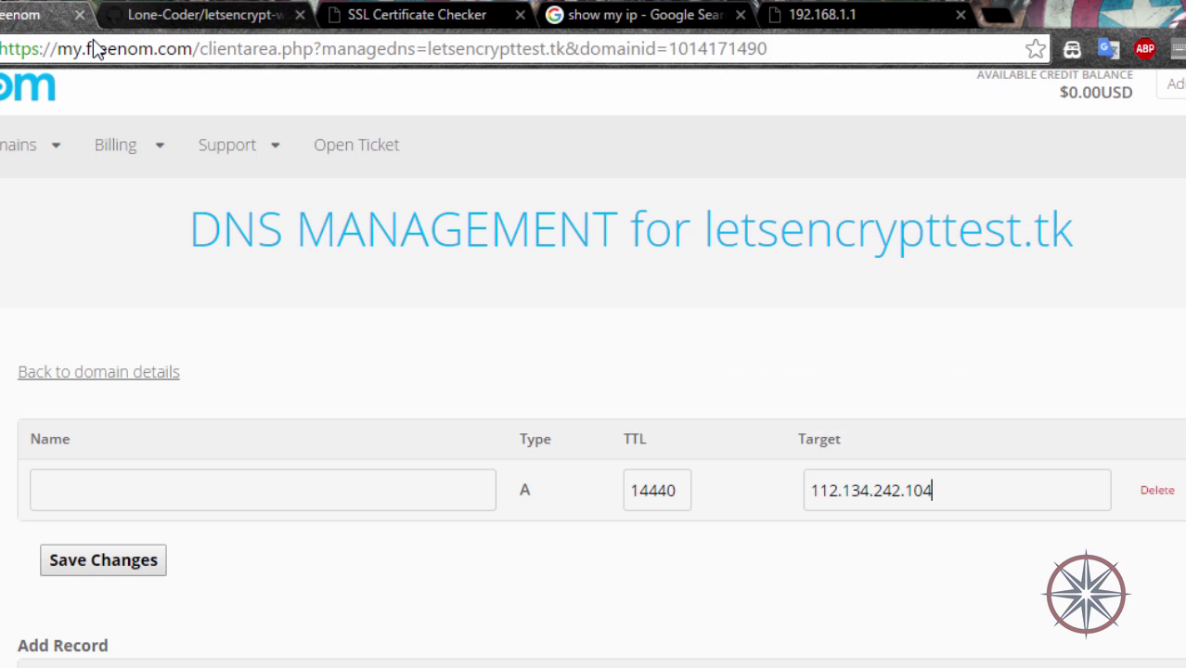
{"action": "double_click", "coordinate": [769, 228]}
{"action": "right_click", "coordinate": [947, 215]}
{"action": "left_click", "coordinate": [993, 241]}
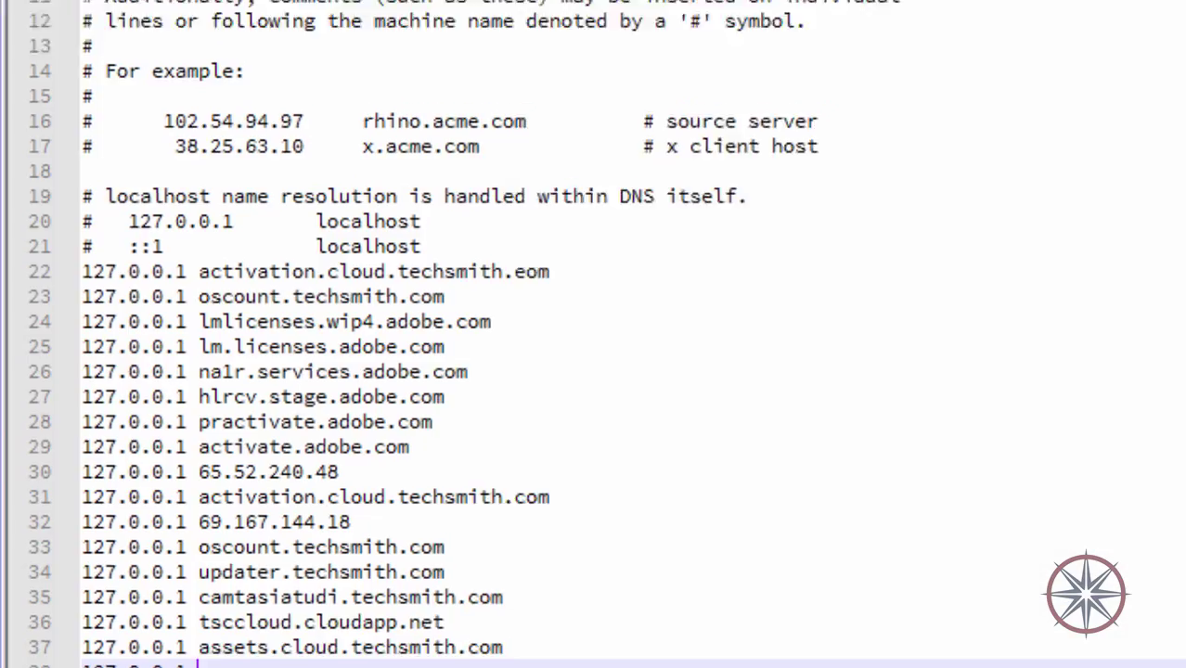
{"action": "key", "text": "ctrl+v"}
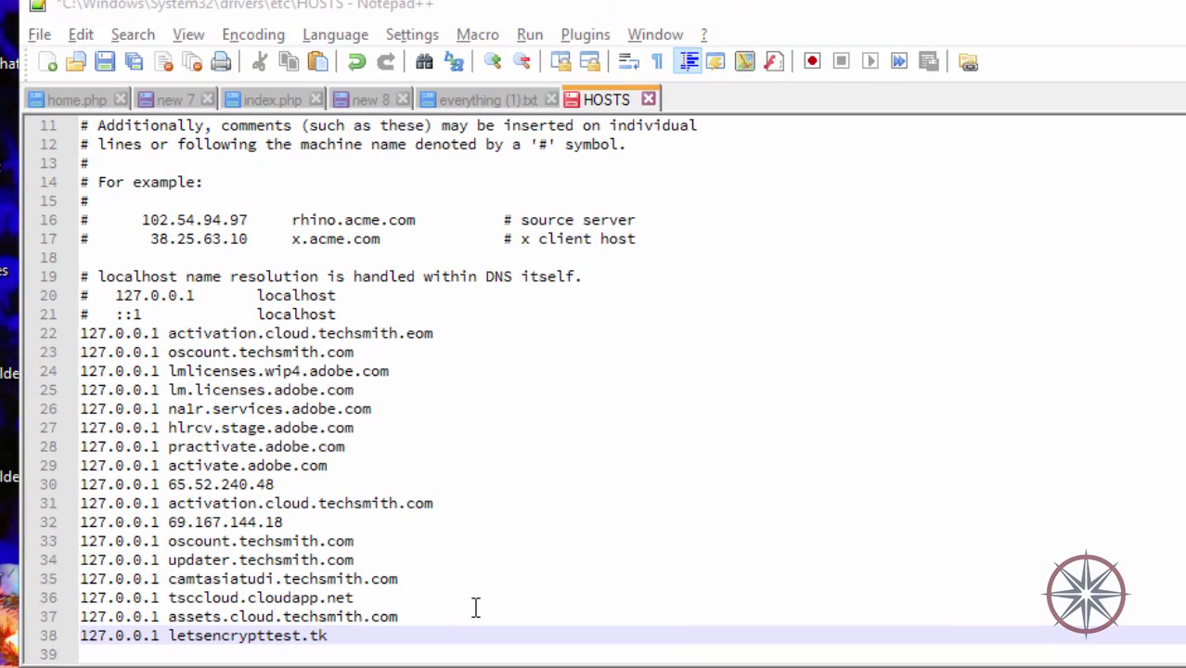
Save HOSTS with Notepad++ relaunched as administrator, then close Notepad++.
{"action": "key", "text": "ctrl+s"}
{"action": "left_click", "coordinate": [751, 370]}
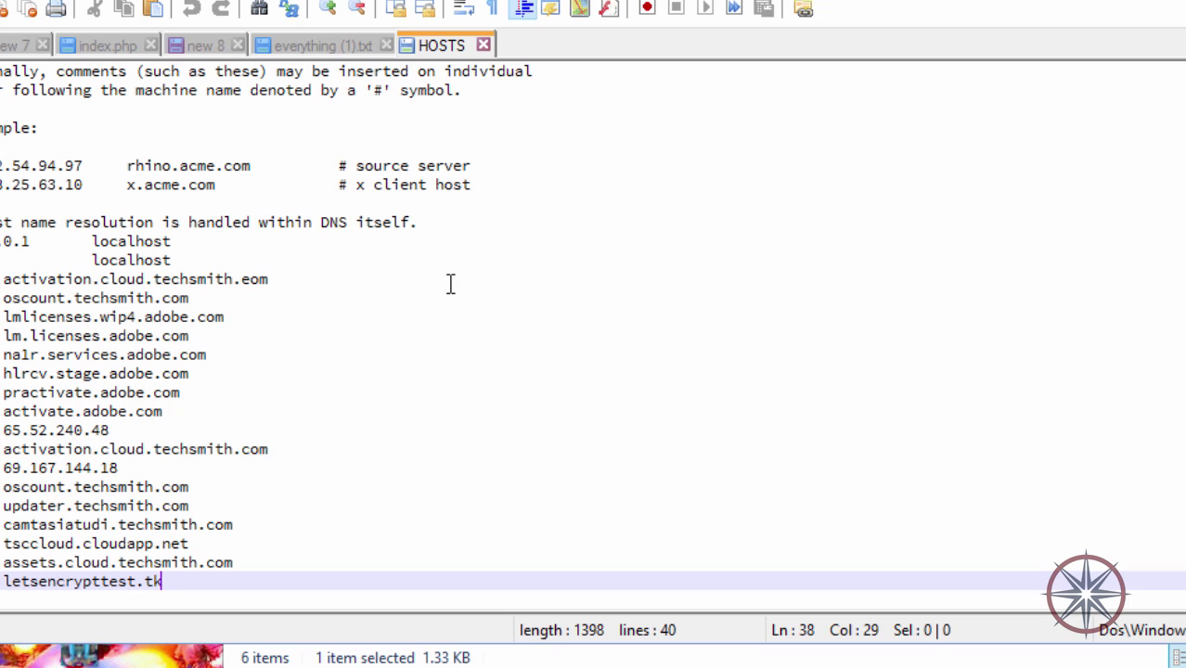
{"action": "left_click", "coordinate": [482, 45]}
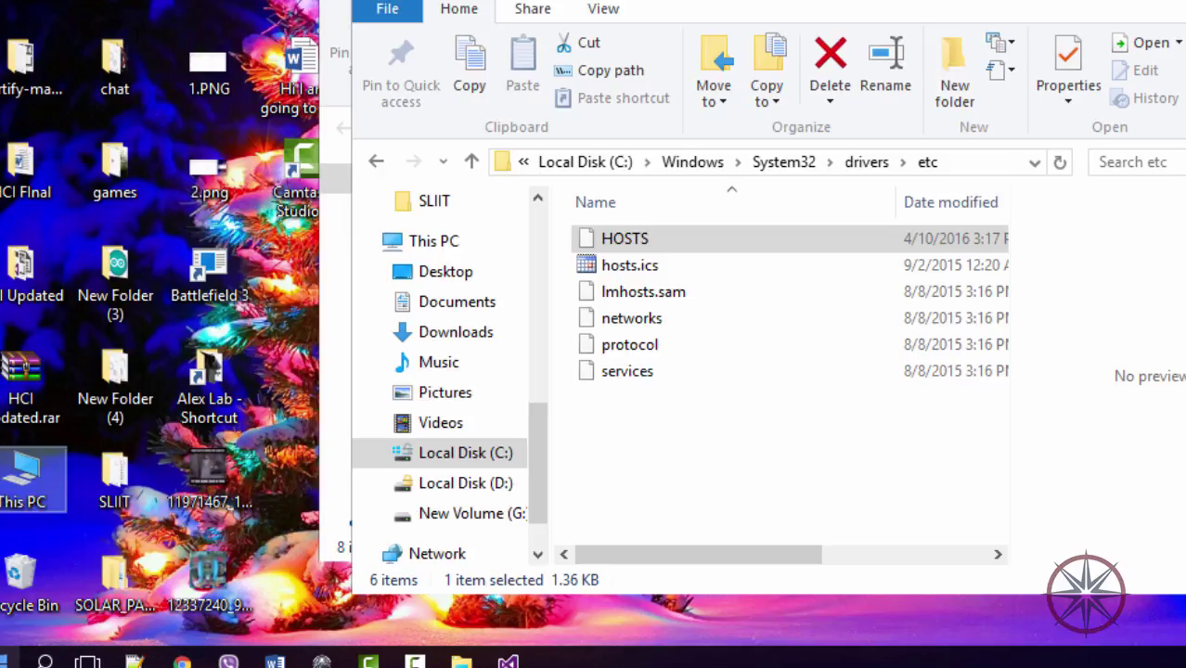
Launch IIS Manager via an 'iis' search and select the Default Web Site.
{"action": "left_click", "coordinate": [45, 647]}
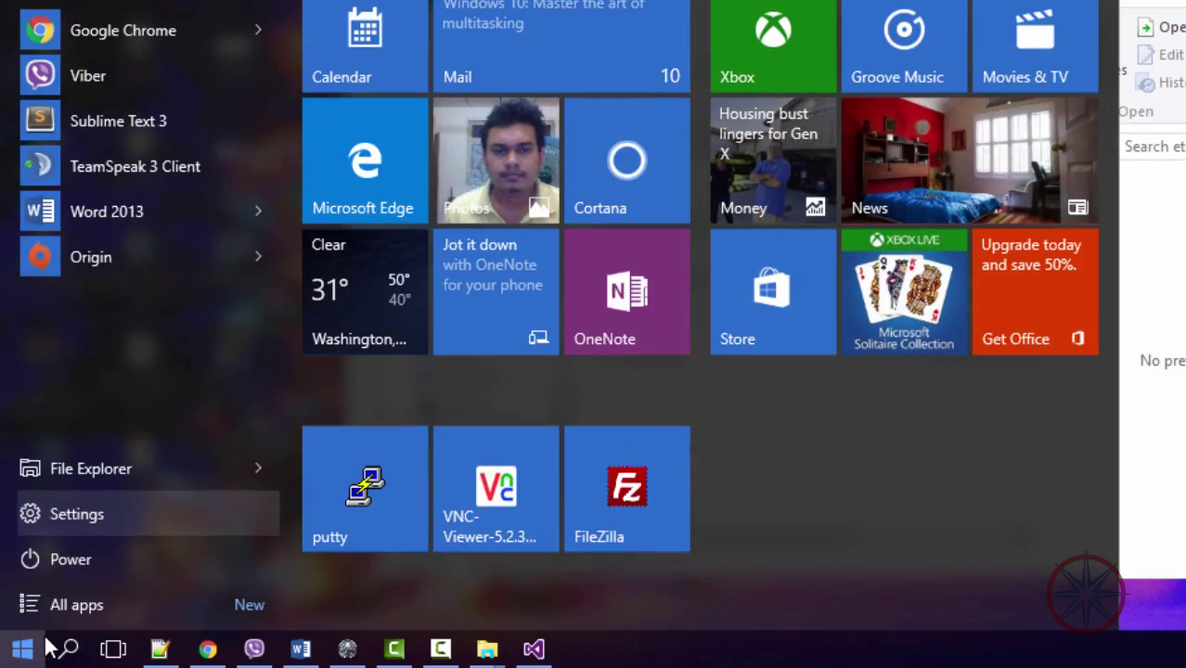
{"action": "type", "text": "iis"}
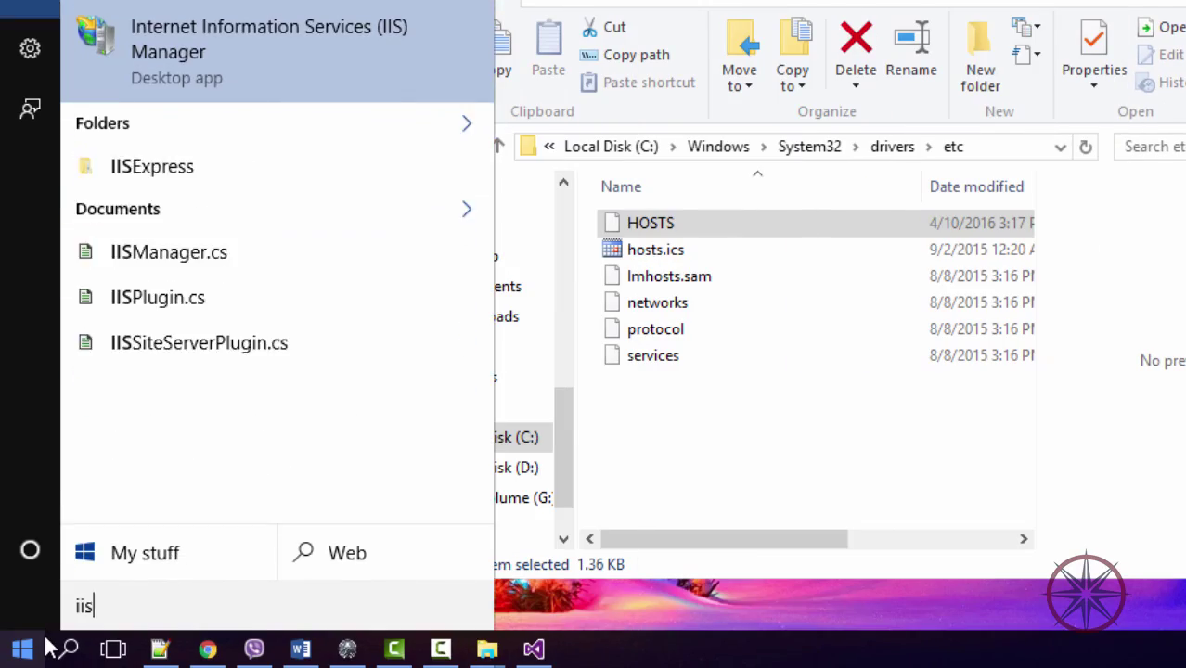
{"action": "key", "text": "Return"}
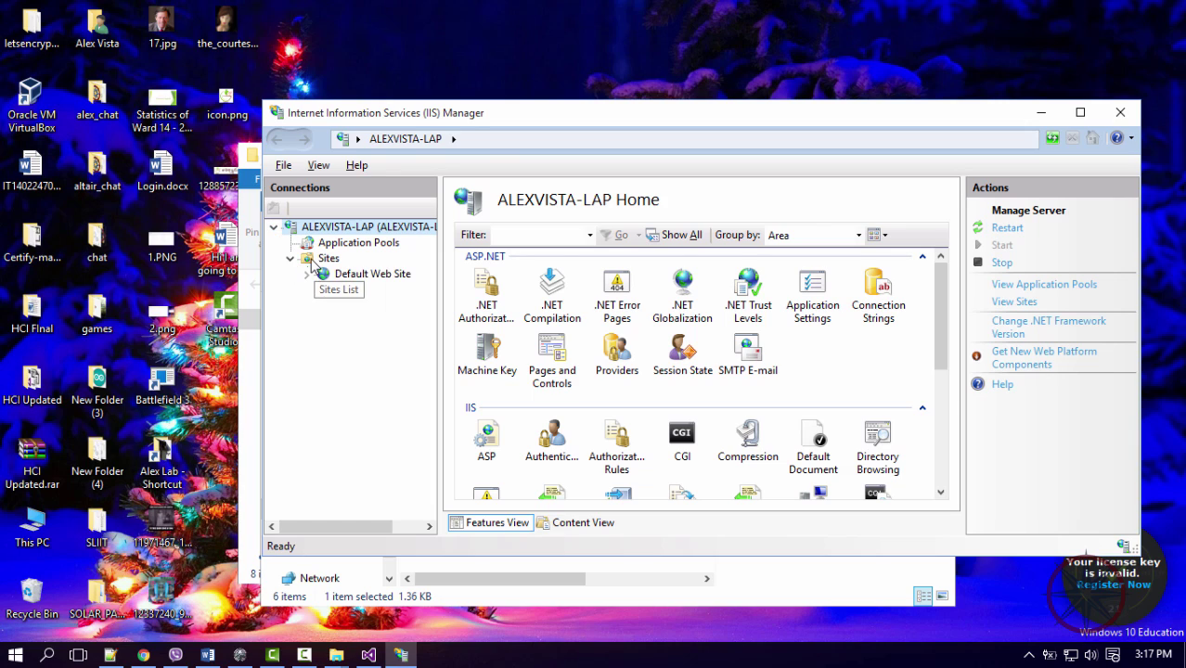
{"action": "left_click", "coordinate": [315, 259]}
{"action": "left_click", "coordinate": [512, 281]}
{"action": "right_click", "coordinate": [508, 281]}
Edit the port 80 http binding: keep All Unassigned and set host name letsencrypttest.tk.
{"action": "mouse_move", "coordinate": [544, 502]}
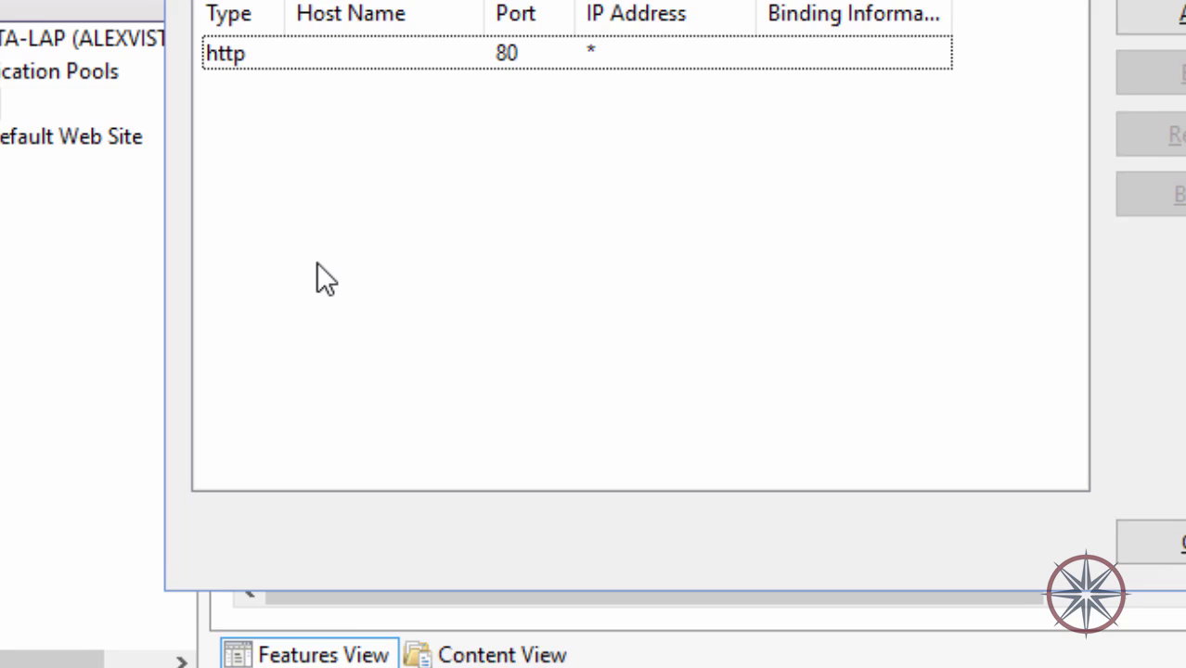
{"action": "left_click", "coordinate": [538, 56]}
{"action": "left_click", "coordinate": [1084, 141]}
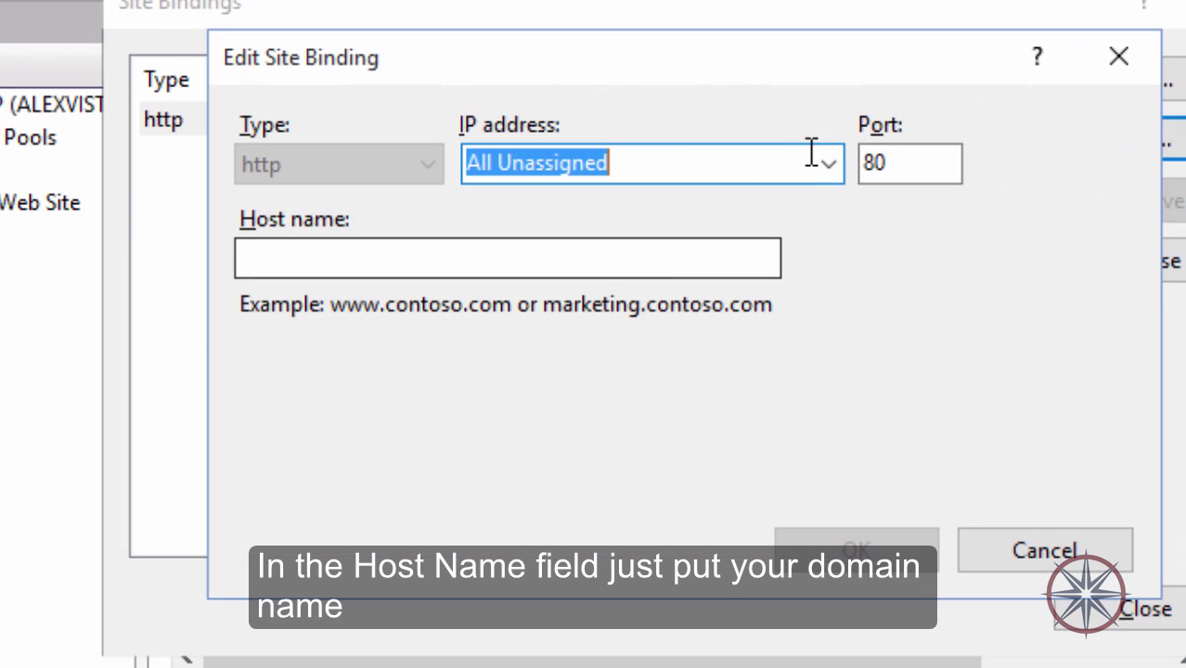
{"action": "left_click", "coordinate": [825, 165]}
{"action": "left_click", "coordinate": [595, 255]}
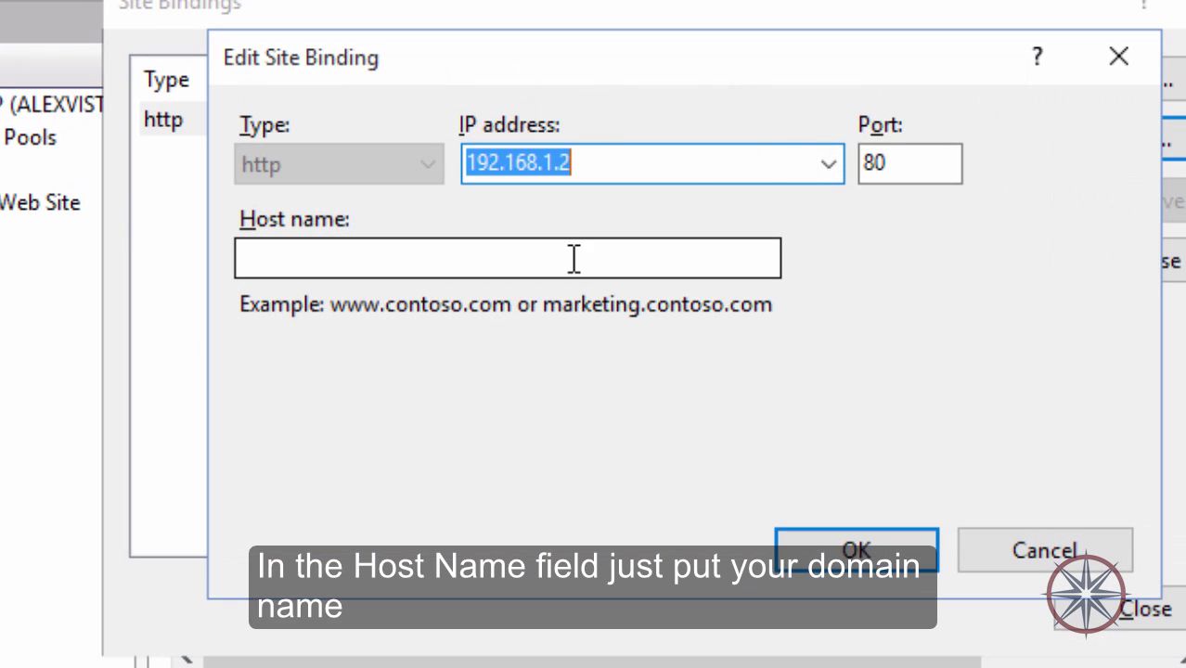
{"action": "left_click", "coordinate": [826, 163]}
{"action": "left_click", "coordinate": [538, 204]}
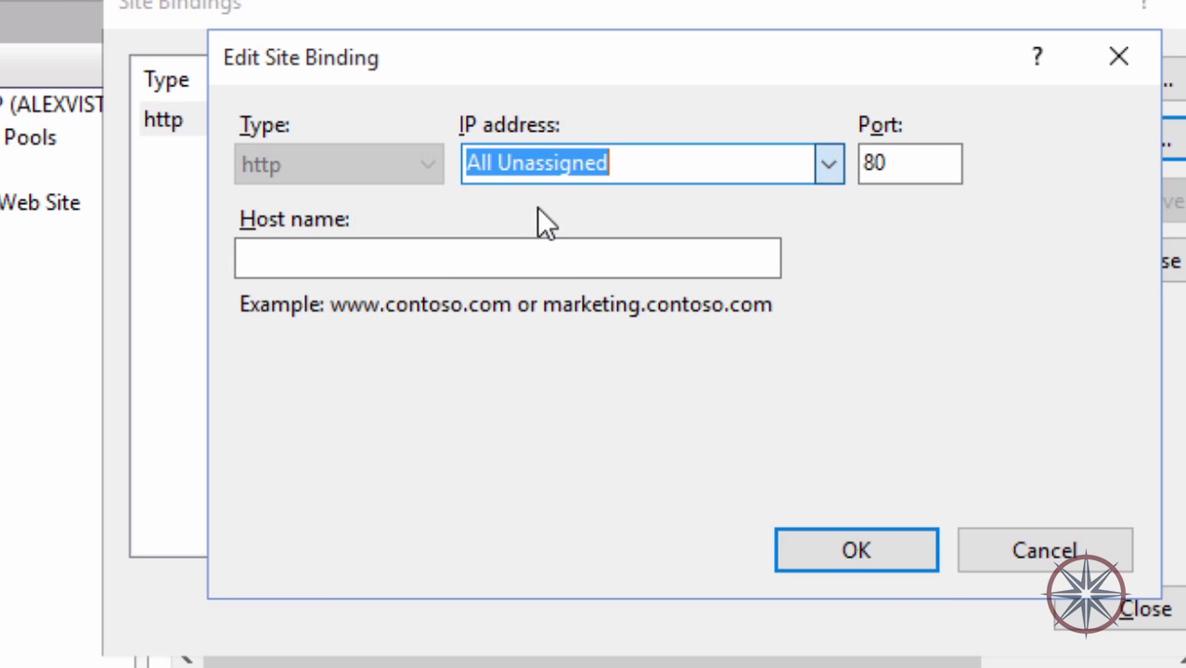
{"action": "left_click", "coordinate": [548, 254]}
{"action": "key", "text": "ctrl+v"}
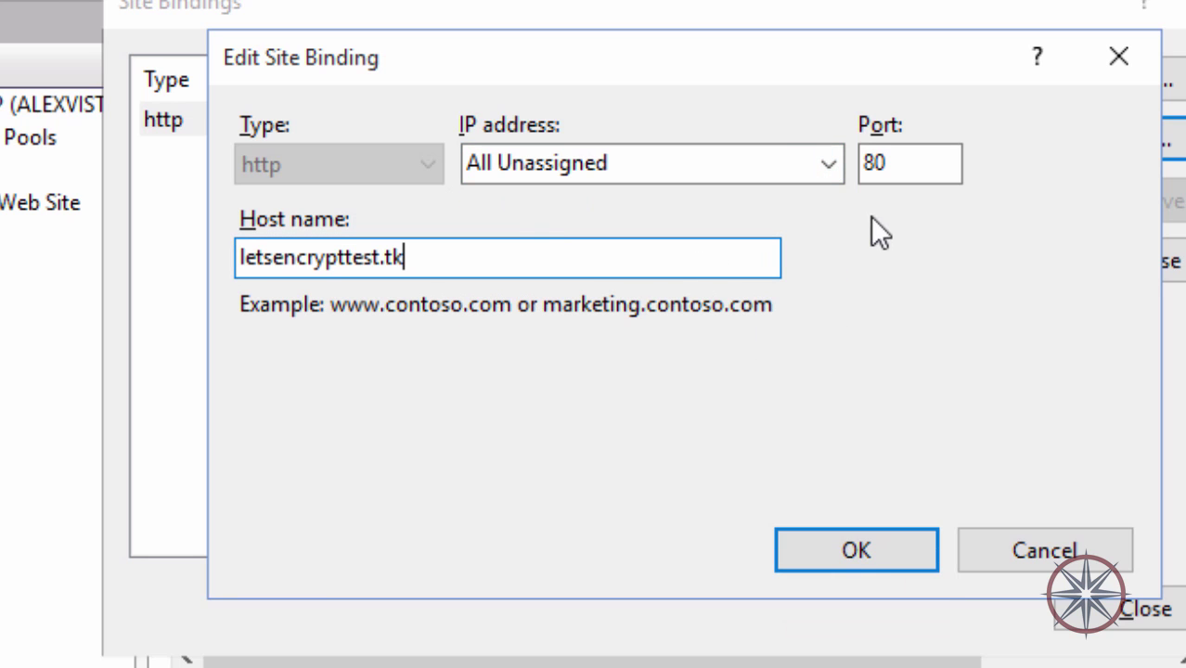
{"action": "left_click", "coordinate": [853, 547]}
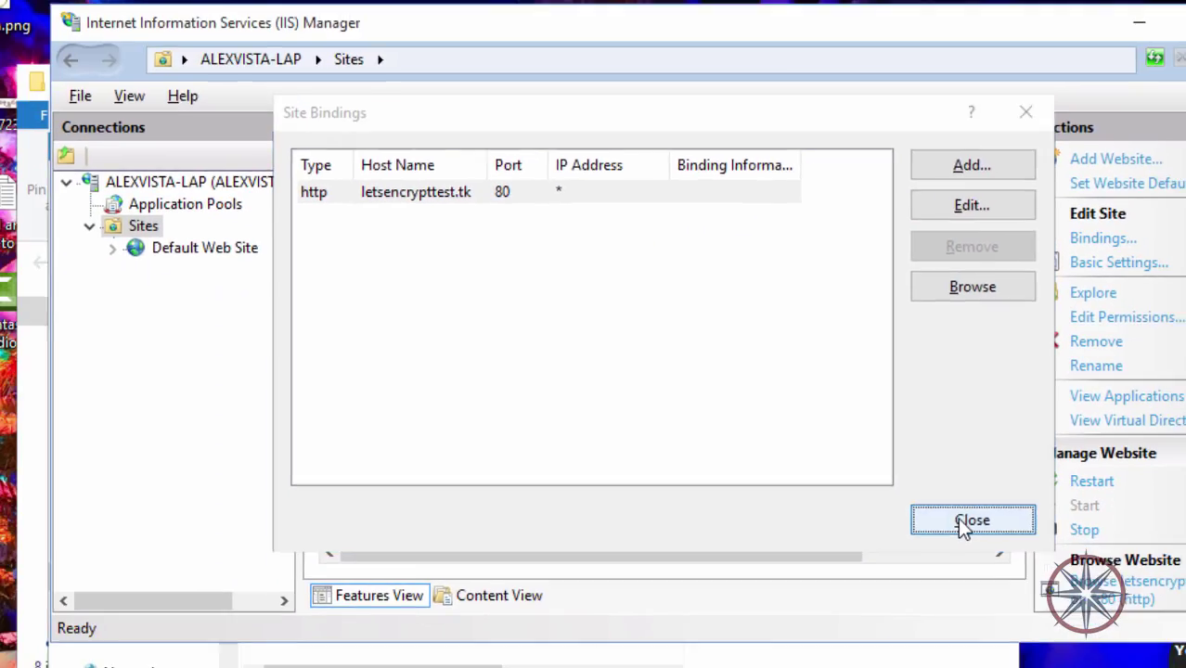
{"action": "left_click", "coordinate": [1031, 590]}
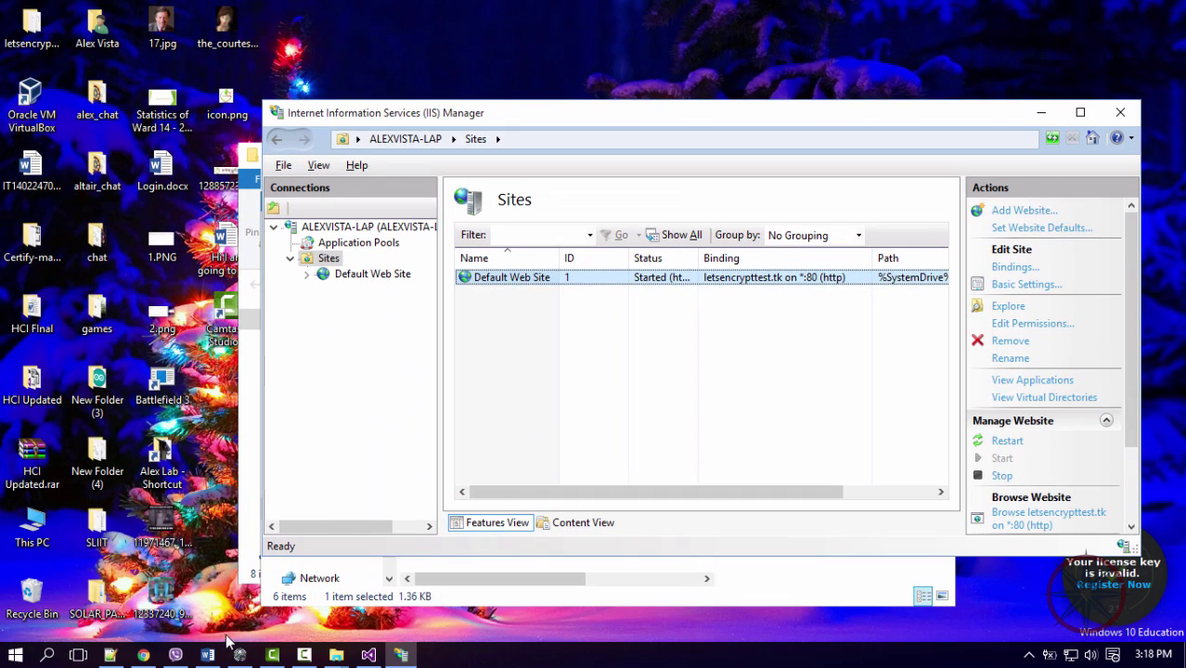
Load letsencrypttest.tk over plain http in a new Chrome tab.
{"action": "left_click", "coordinate": [143, 656]}
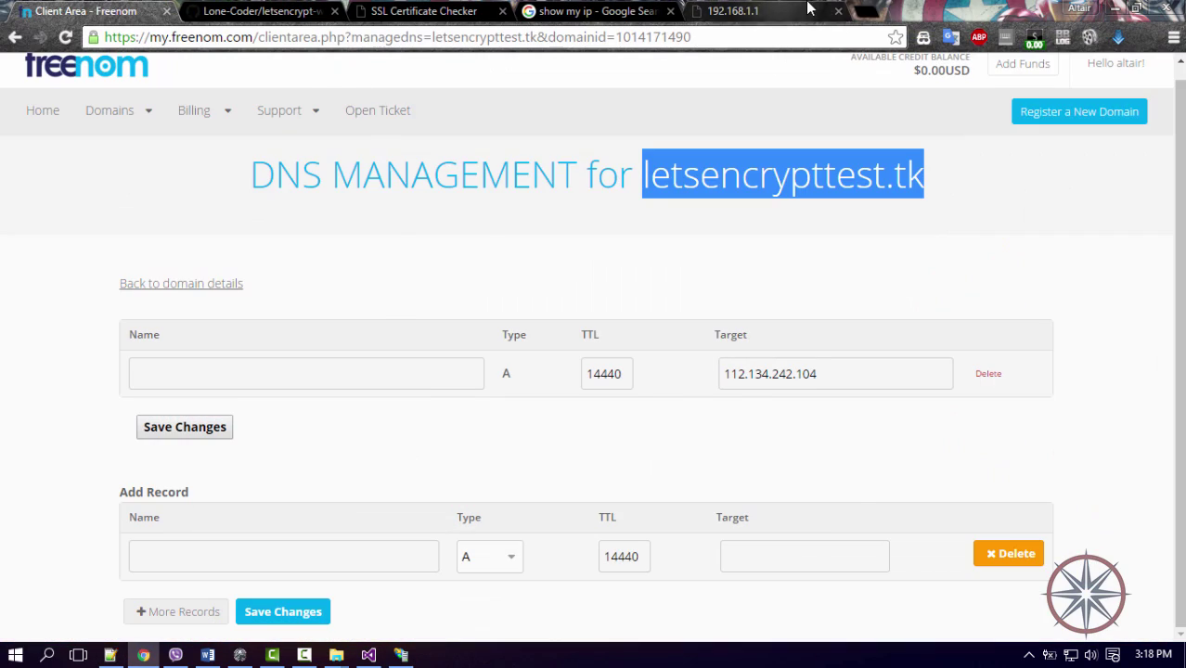
{"action": "left_click", "coordinate": [808, 9]}
{"action": "left_click", "coordinate": [865, 11]}
{"action": "type", "text": "letsencrypttest.tk"}
{"action": "key", "text": "Return"}
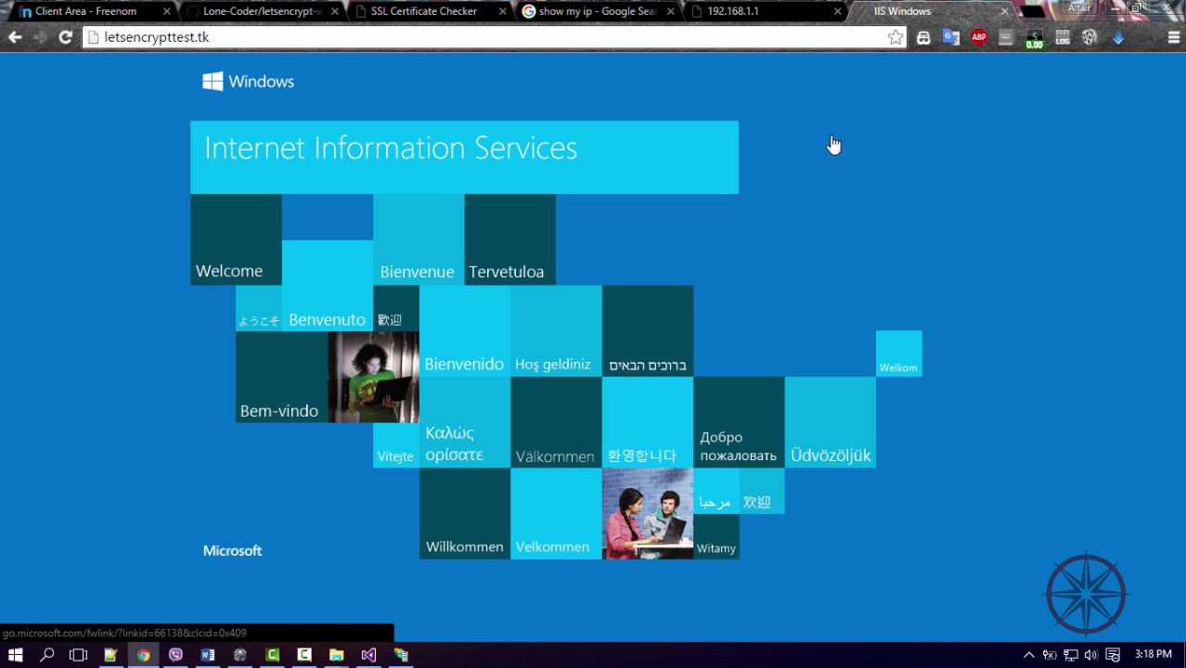
{"action": "left_click", "coordinate": [120, 35]}
{"action": "left_click", "coordinate": [108, 78]}
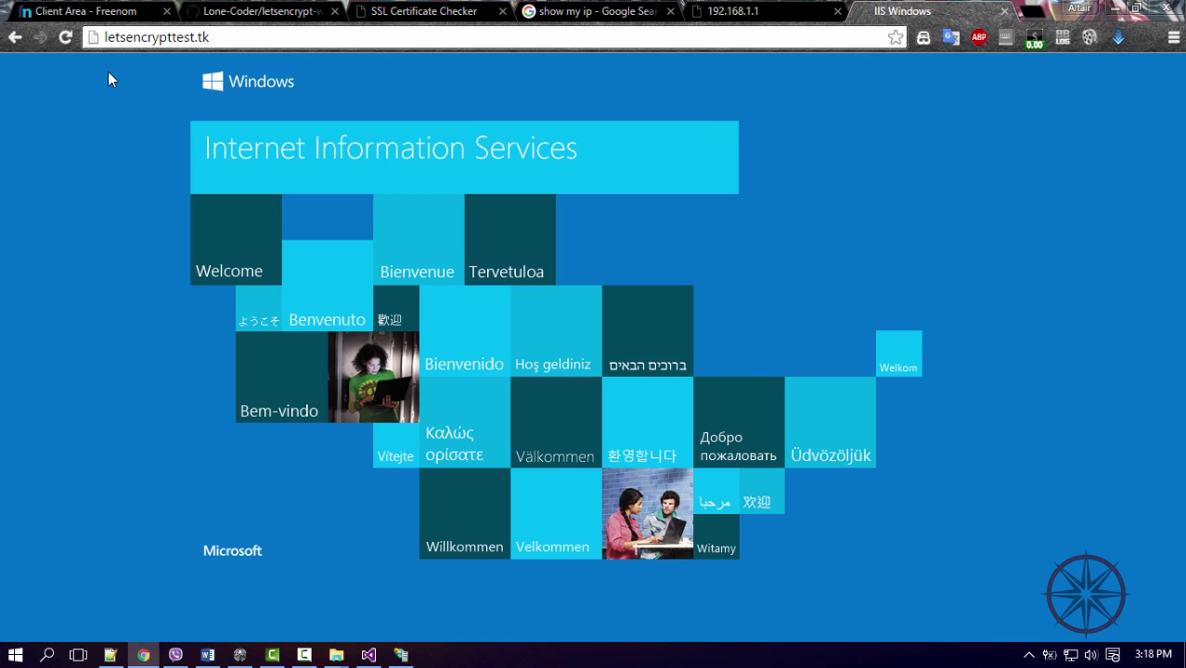
{"action": "key", "text": "ctrl+l"}
{"action": "key", "text": "Home"}
{"action": "type", "text": "https://"}
{"action": "key", "text": "Return"}
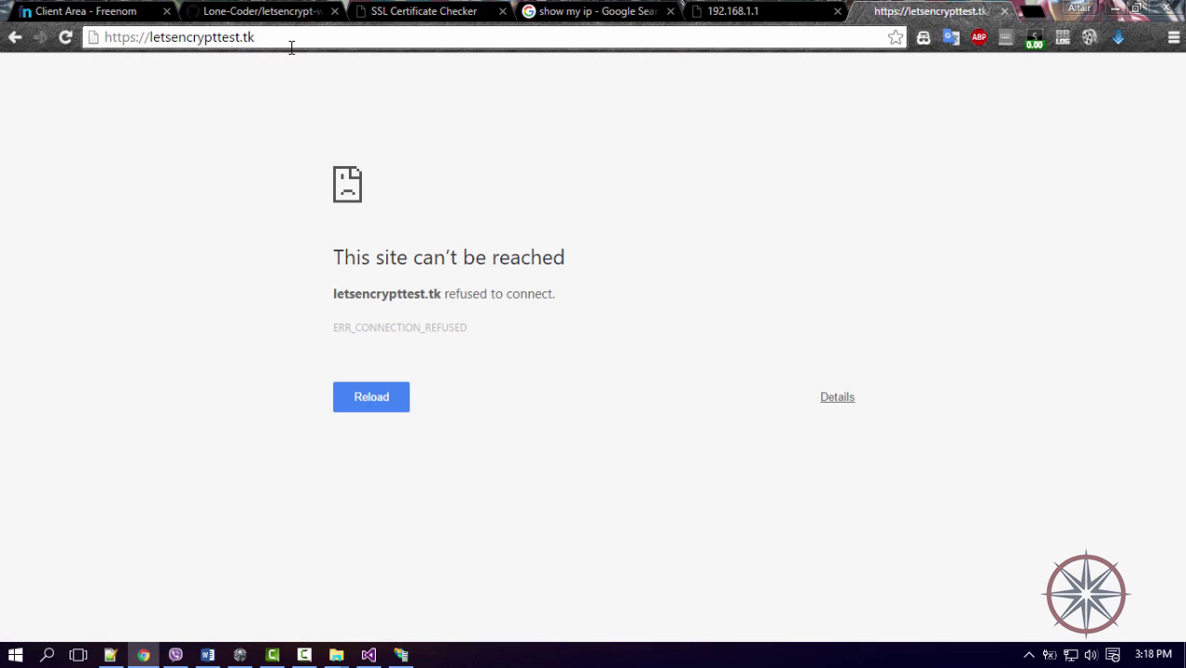
{"action": "left_click", "coordinate": [153, 39]}
{"action": "left_click", "coordinate": [153, 39]}
{"action": "left_click_drag", "start_coordinate": [149, 39], "coordinate": [104, 38]}
{"action": "key", "text": "BackSpace"}
{"action": "key", "text": "Return"}
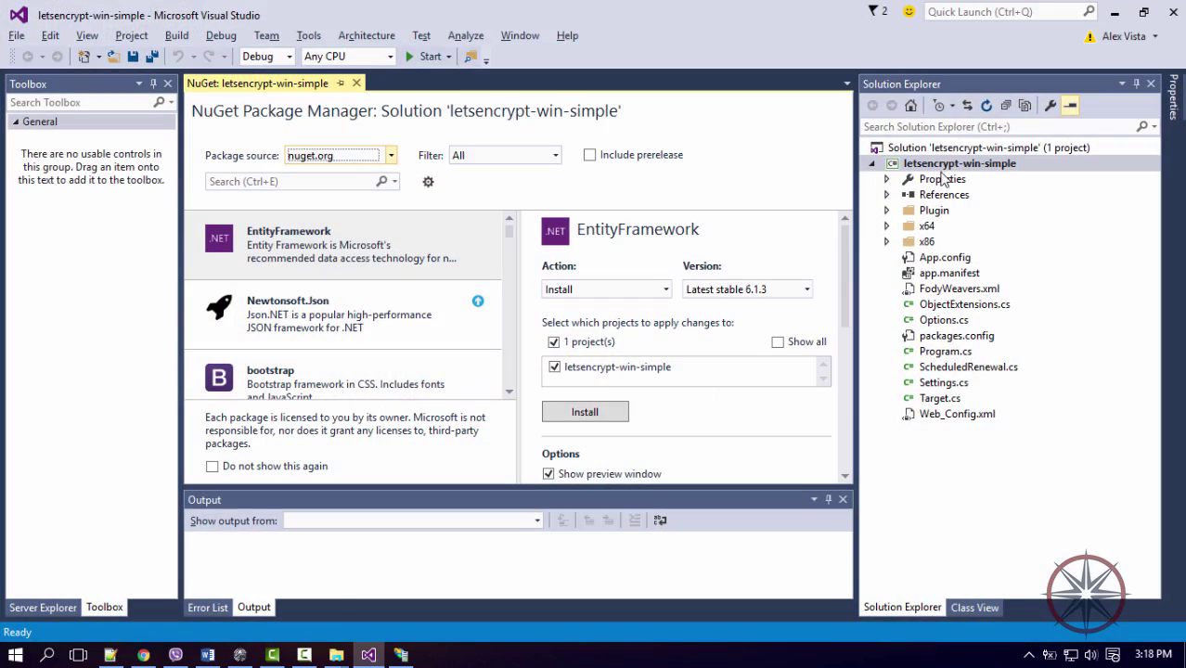
Switch the build configuration to Release and build the letsencrypt-win-simple project.
{"action": "right_click", "coordinate": [941, 166]}
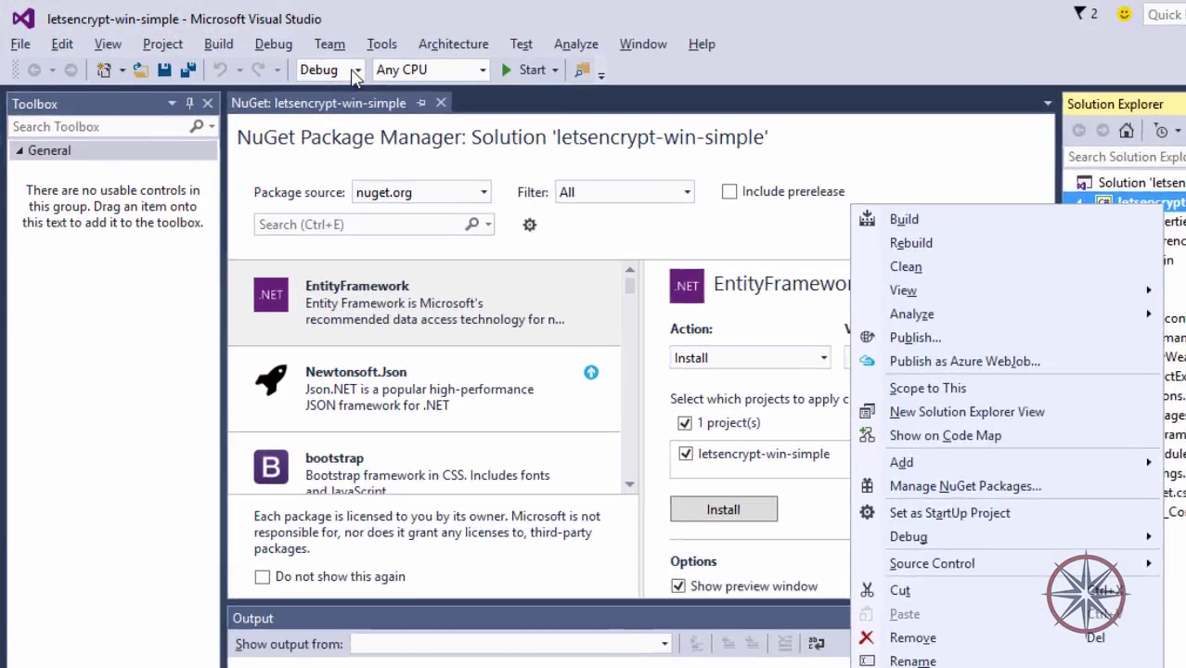
{"action": "left_click", "coordinate": [354, 70]}
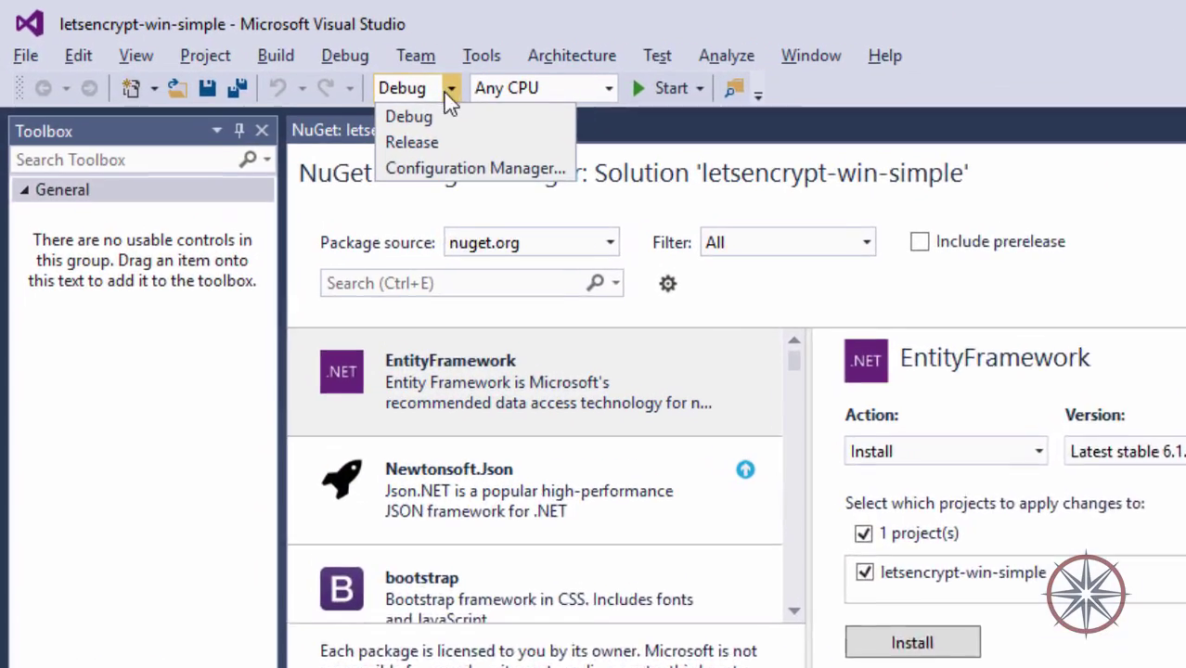
{"action": "left_click", "coordinate": [320, 111]}
{"action": "right_click", "coordinate": [694, 327]}
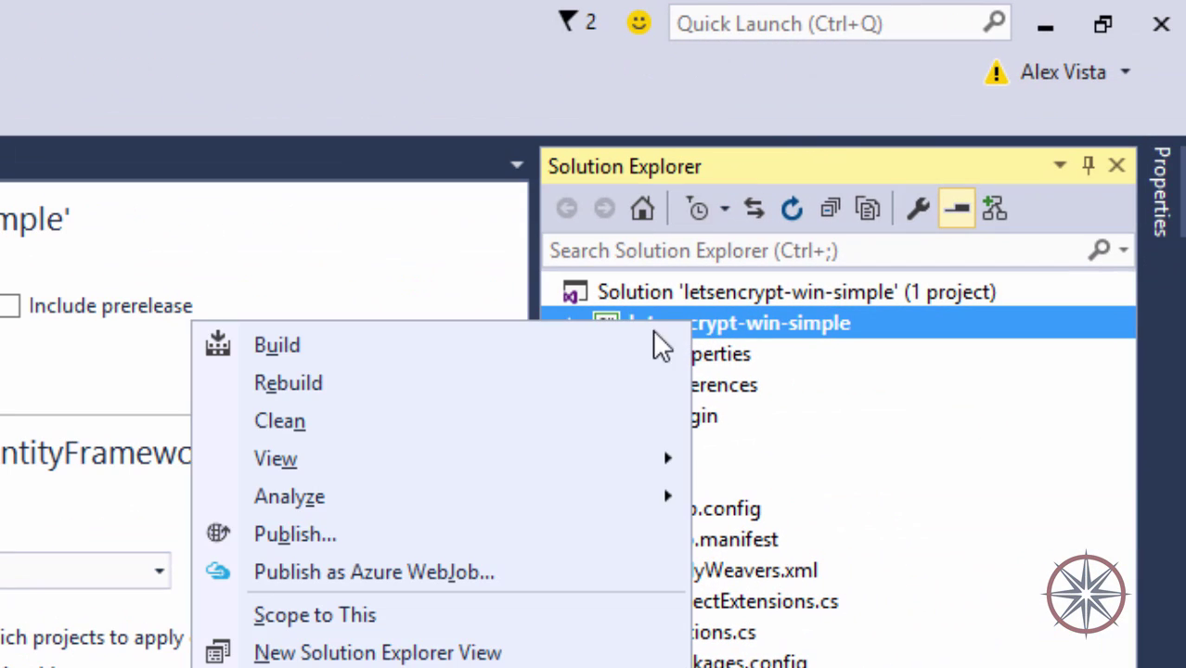
{"action": "key", "text": "Escape"}
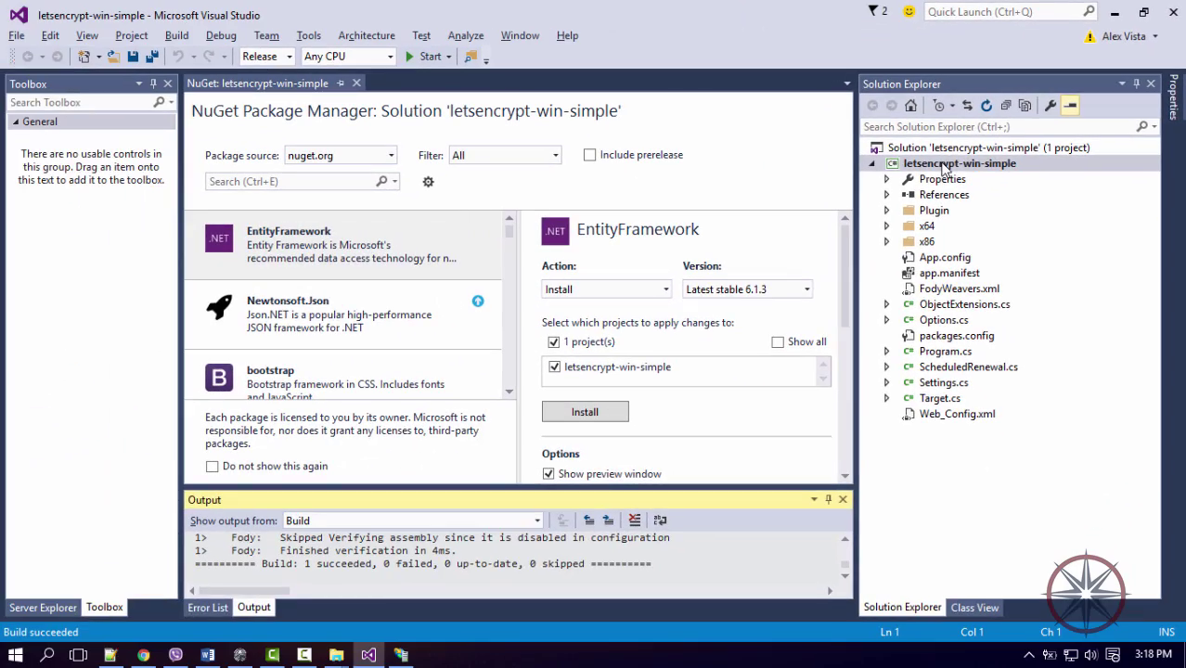
Open the project's bin\Release folder in File Explorer and select letsencrypt.exe.
{"action": "right_click", "coordinate": [944, 165]}
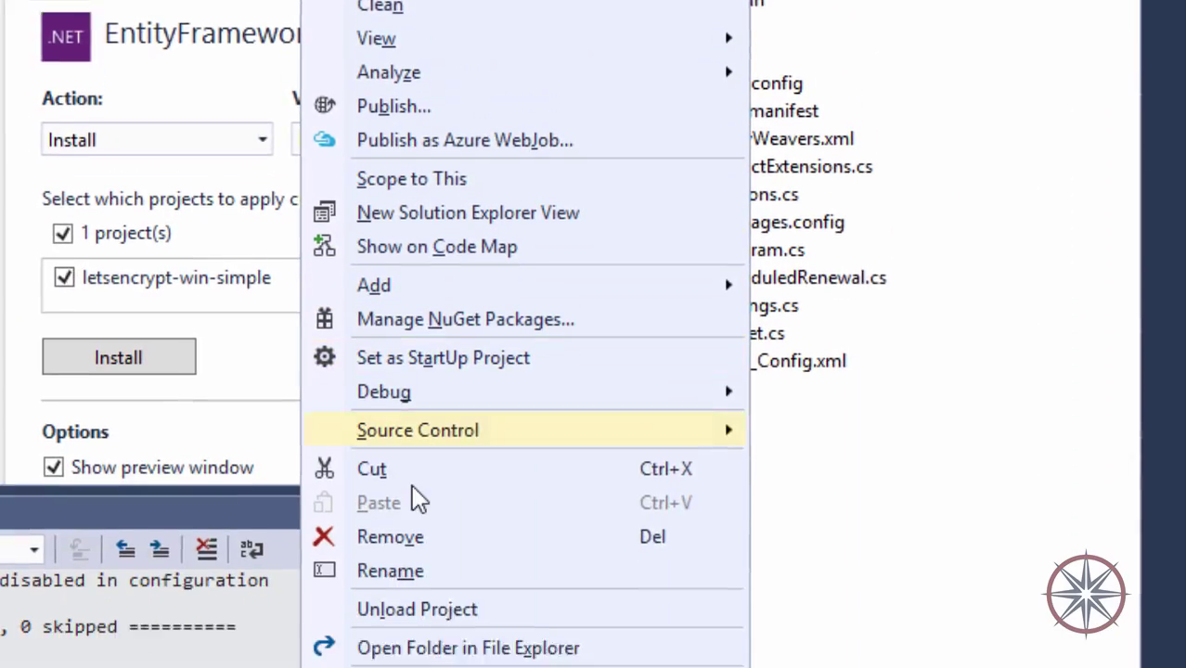
{"action": "left_click", "coordinate": [424, 654]}
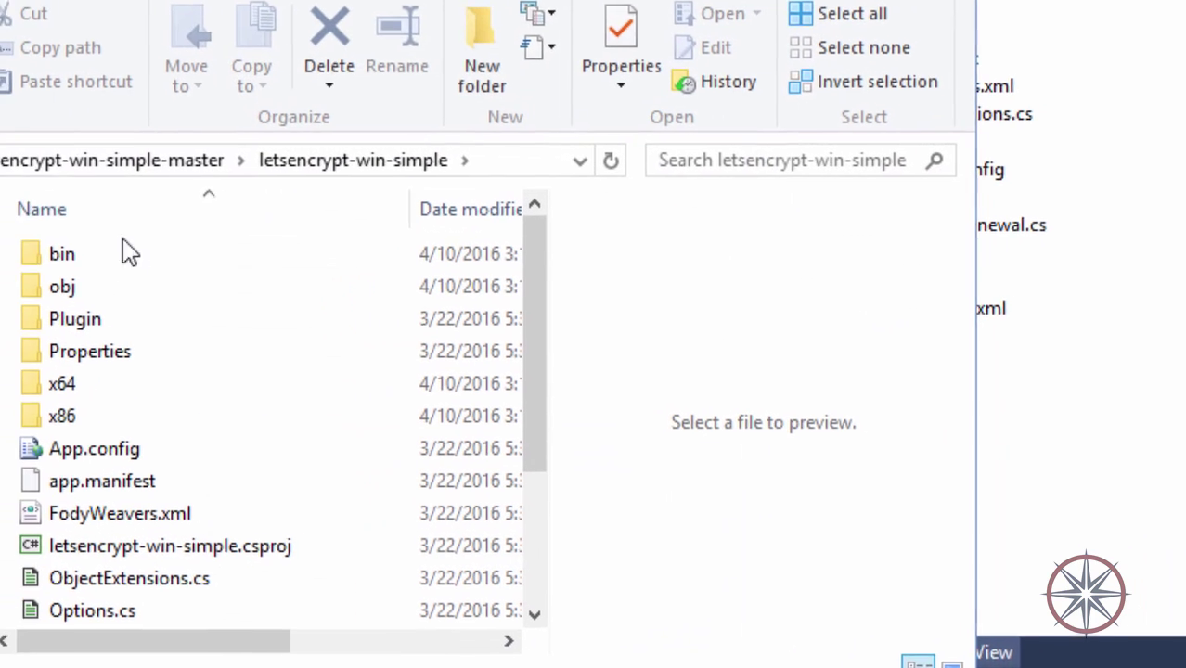
{"action": "double_click", "coordinate": [85, 249]}
{"action": "double_click", "coordinate": [85, 288]}
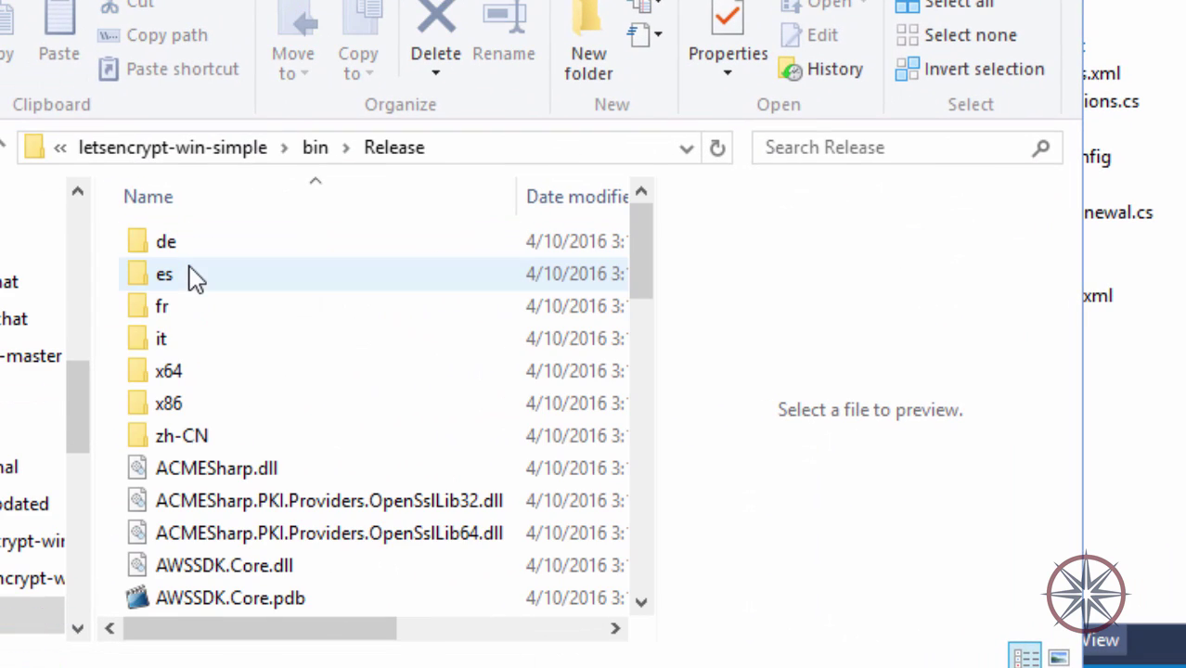
{"action": "scroll", "coordinate": [230, 490], "scroll_direction": "down", "scroll_amount": 10}
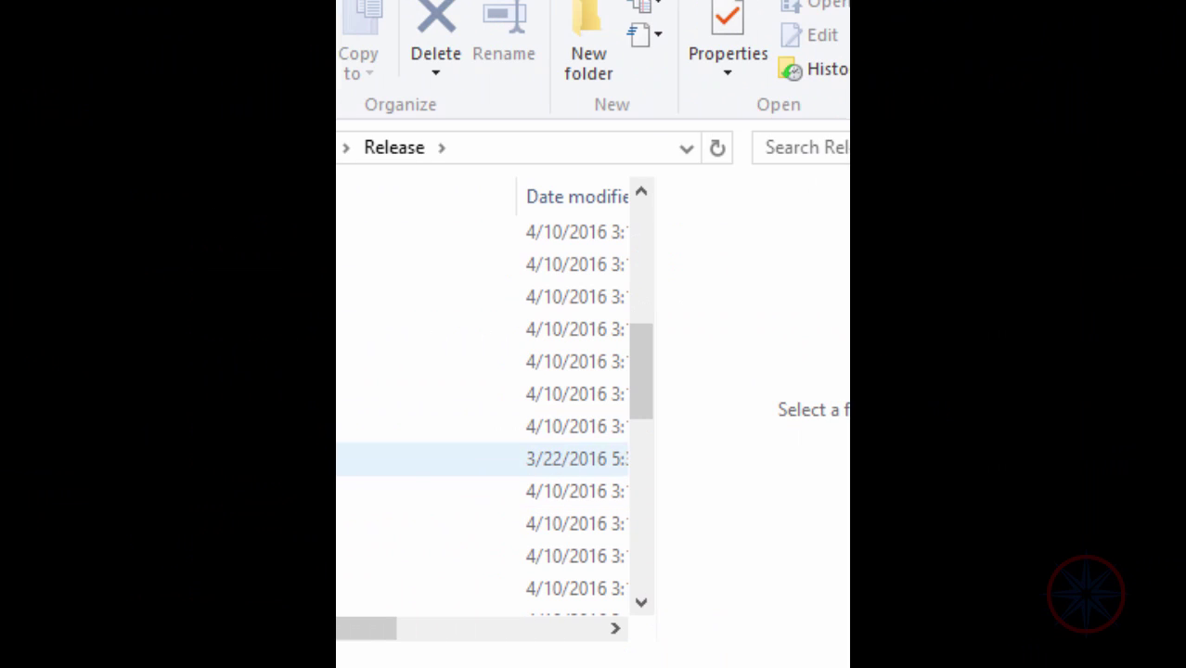
{"action": "left_click", "coordinate": [233, 433]}
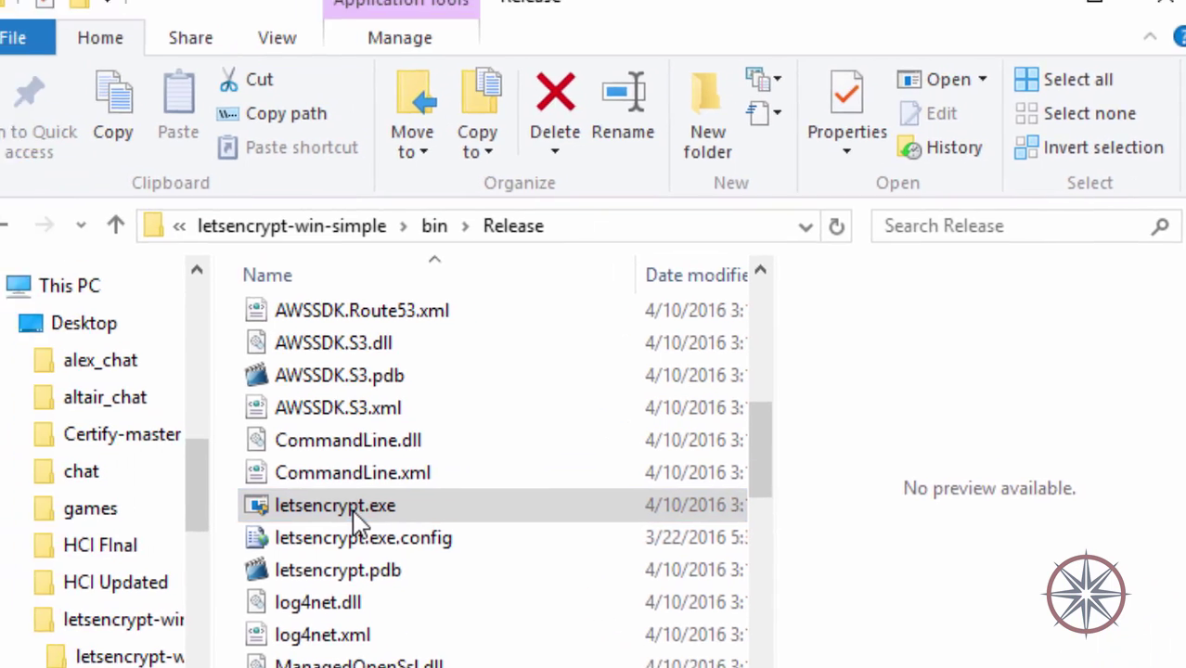
Run letsencrypt.exe, register the contact e-mail address and accept the subscriber agreement.
{"action": "double_click", "coordinate": [233, 433]}
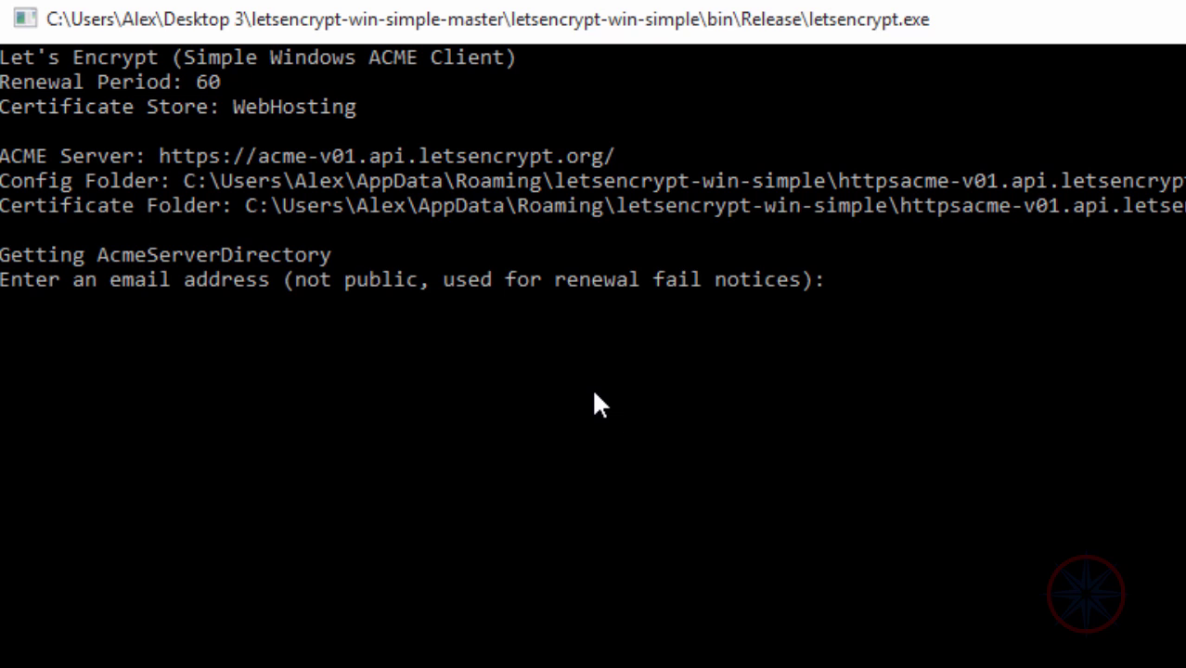
{"action": "left_click", "coordinate": [829, 355]}
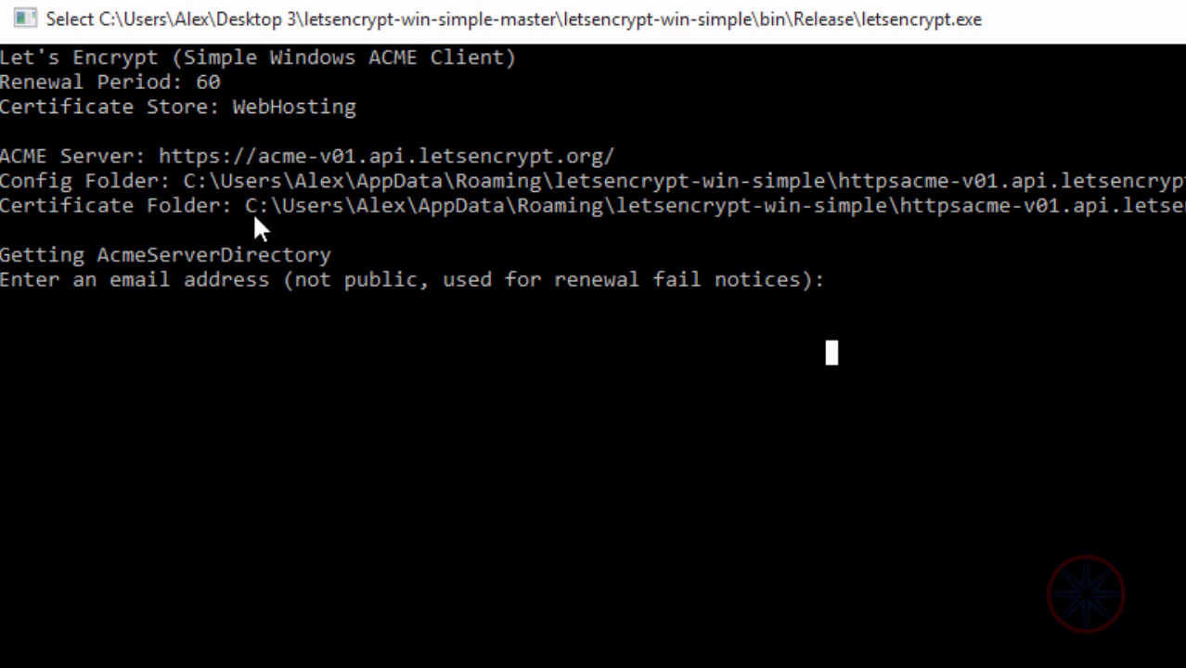
{"action": "left_click", "coordinate": [918, 325]}
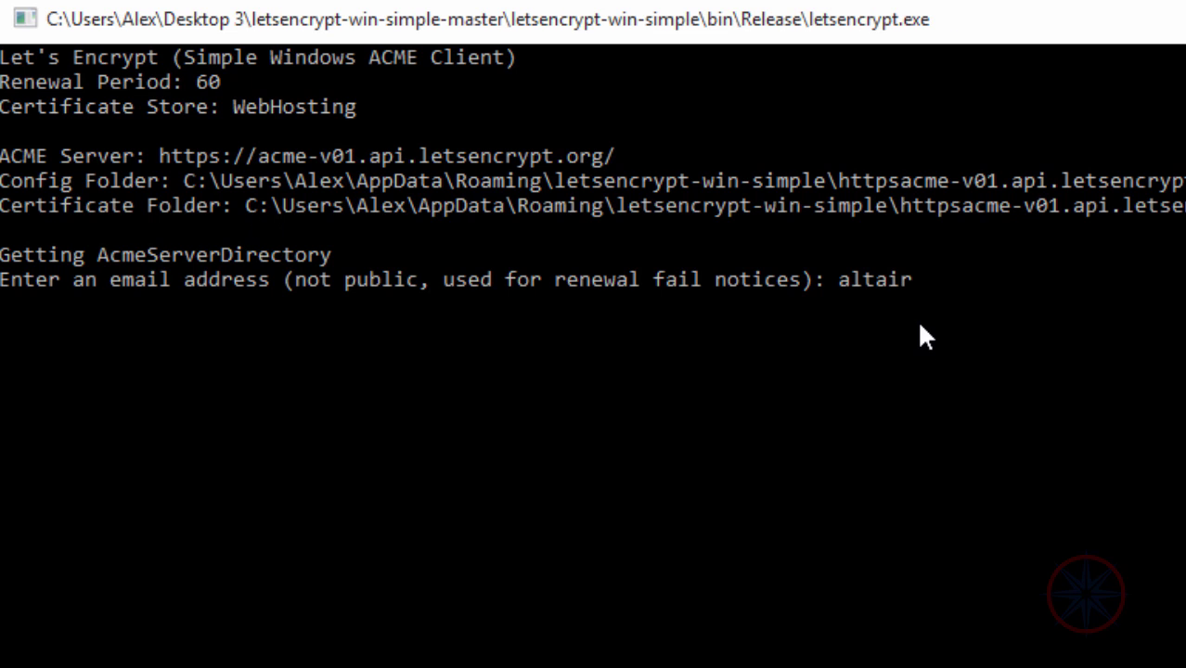
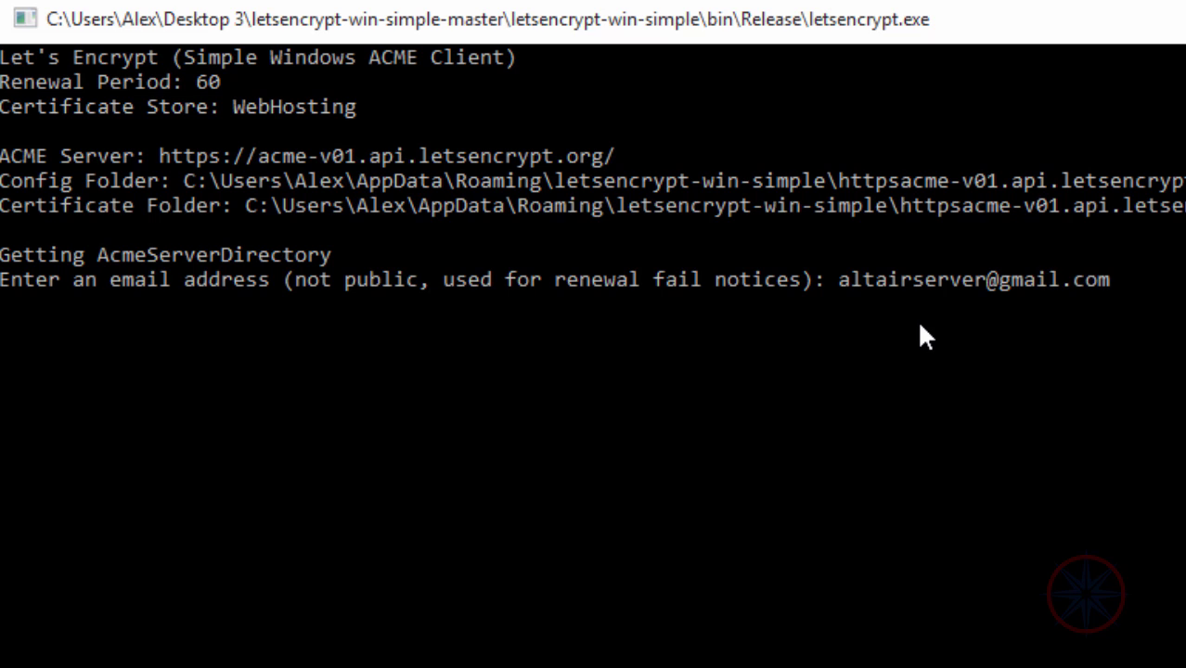
{"action": "key", "text": "Return"}
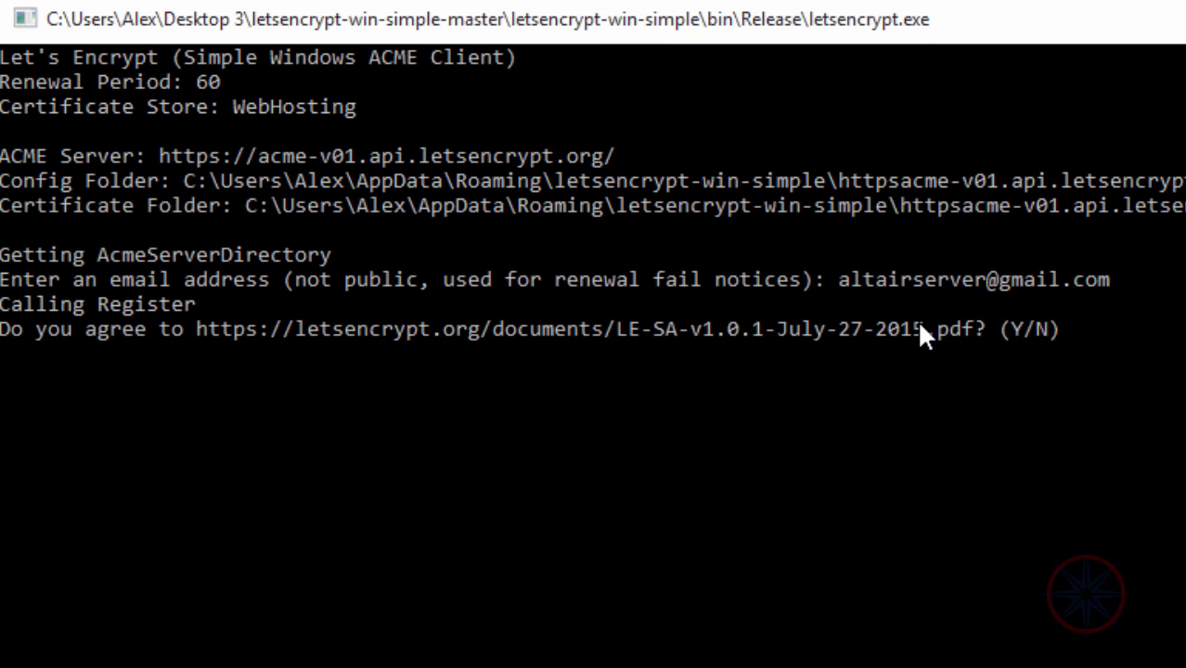
{"action": "key", "text": "y"}
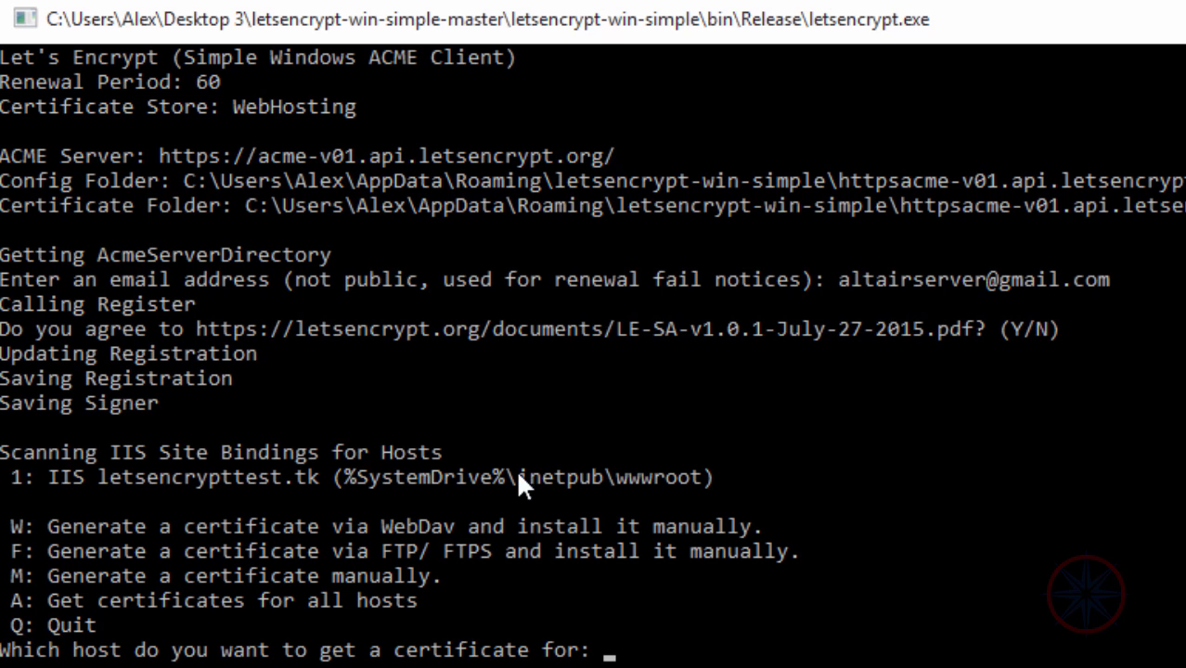
Request a certificate for host 1, letsencrypttest.tk, replacing the renewal task and answering no to run-as-user.
{"action": "left_click_drag", "start_coordinate": [43, 471], "coordinate": [269, 471]}
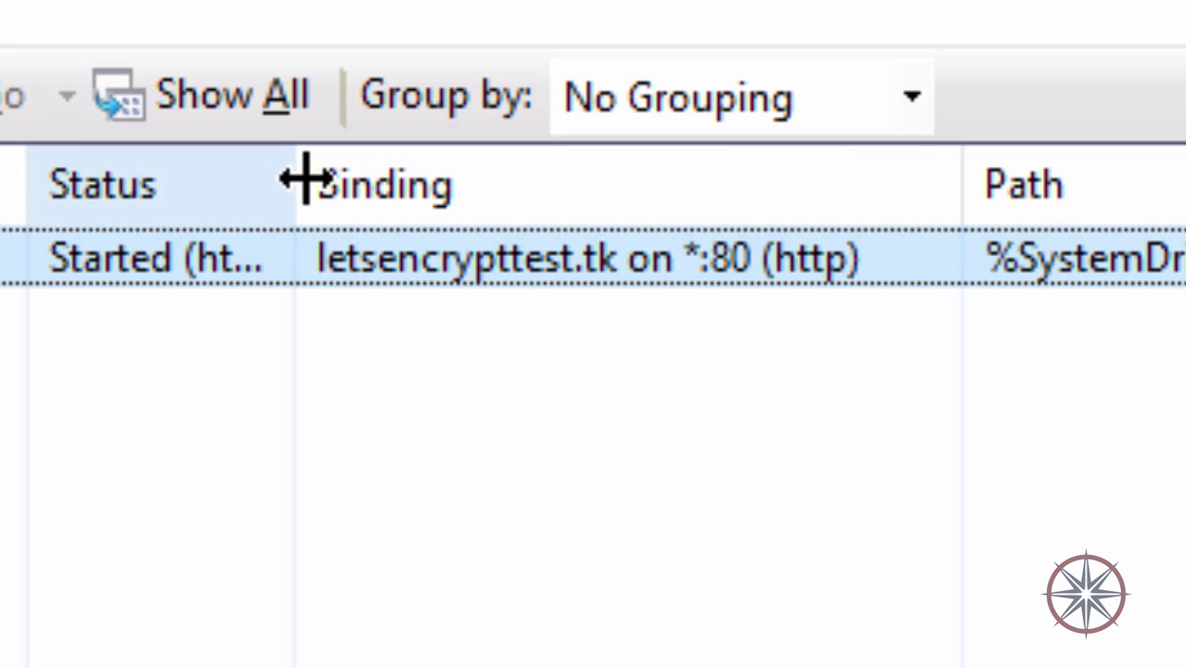
{"action": "mouse_move", "coordinate": [307, 181]}
{"action": "left_mouse_down"}
{"action": "mouse_move", "coordinate": [93, 183]}
{"action": "mouse_move", "coordinate": [319, 183]}
{"action": "left_mouse_up"}
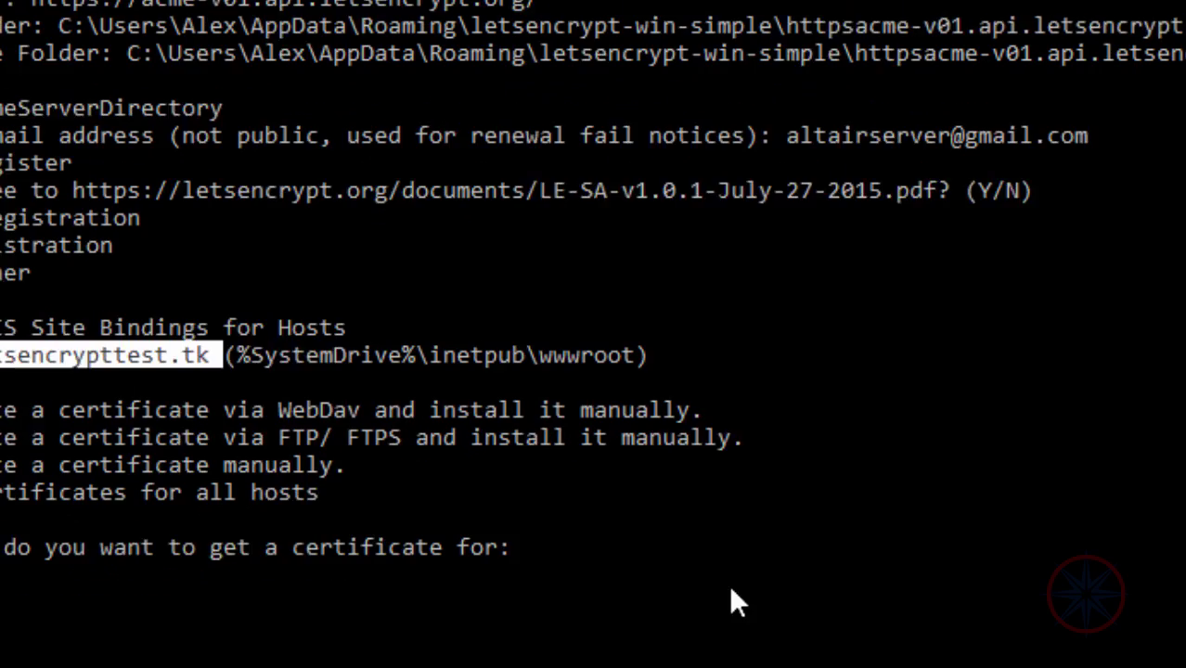
{"action": "type", "text": "1"}
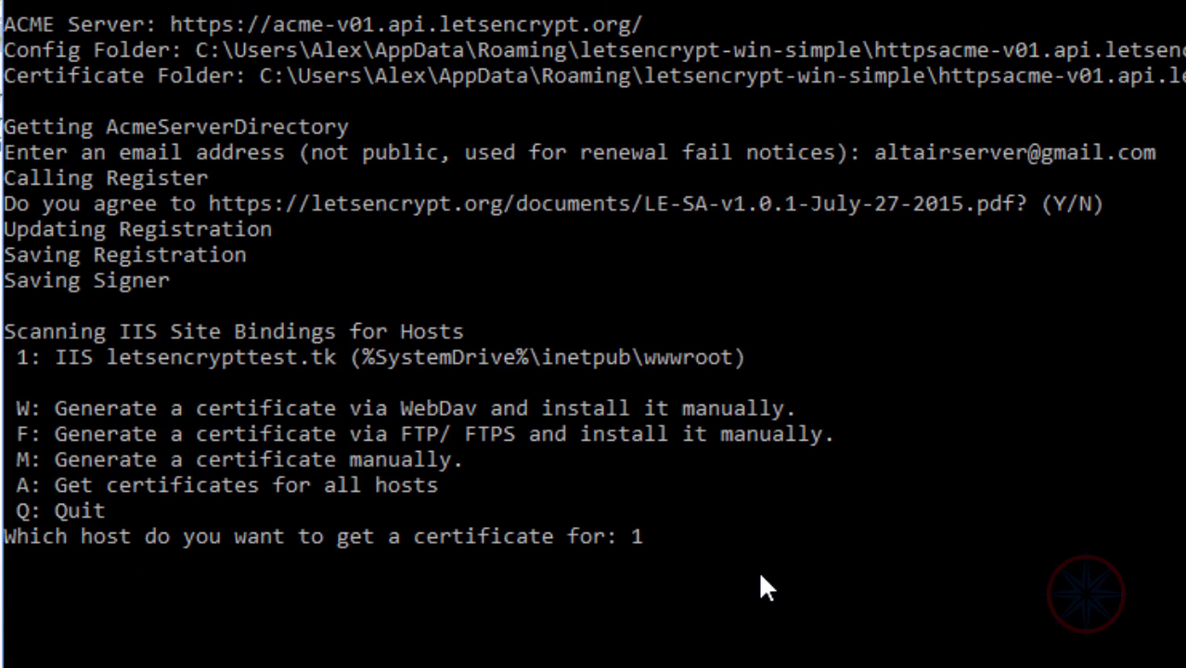
{"action": "key", "text": "Return"}
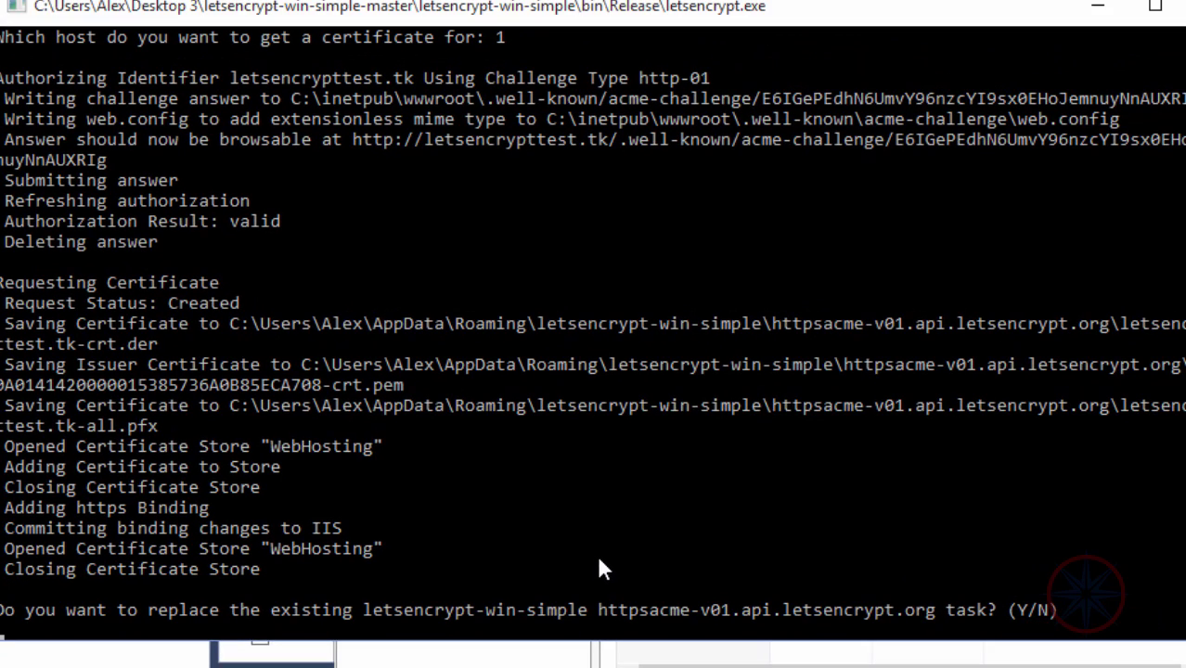
{"action": "key", "text": "y"}
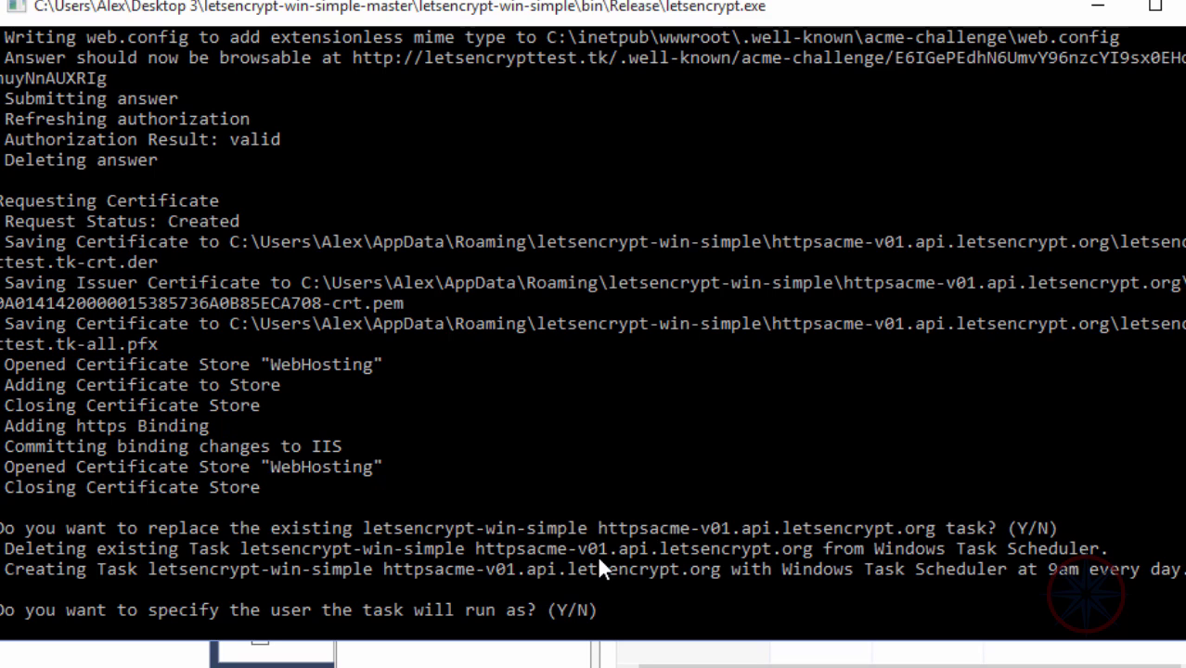
{"action": "key", "text": "n"}
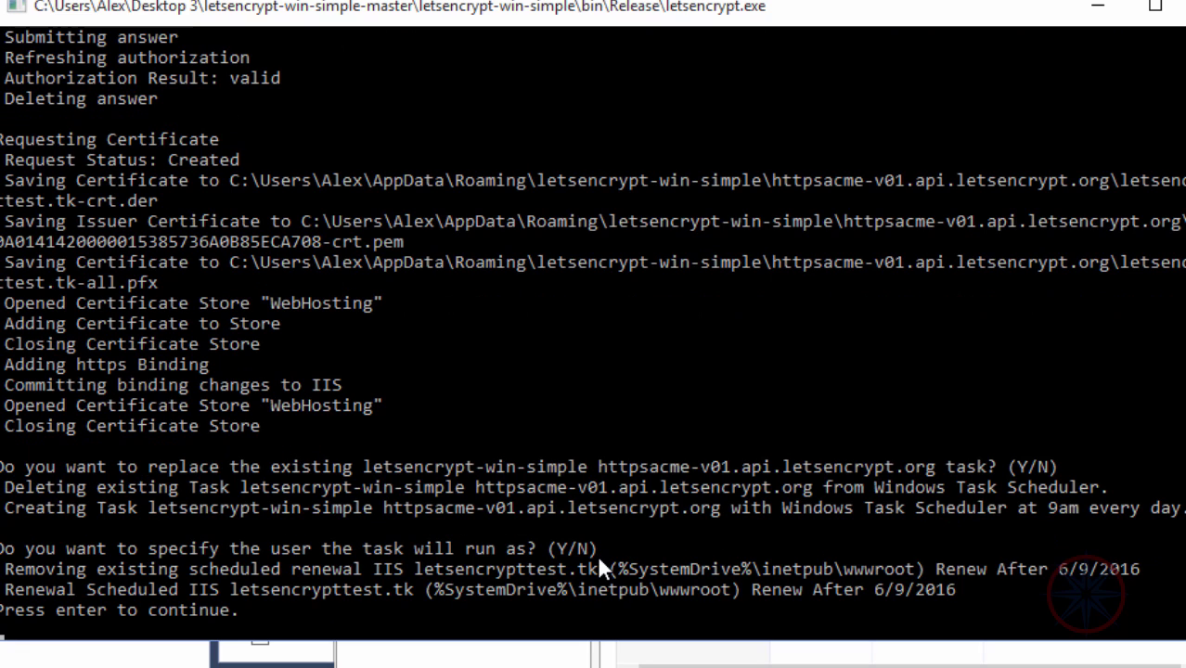
{"action": "key", "text": "Return"}
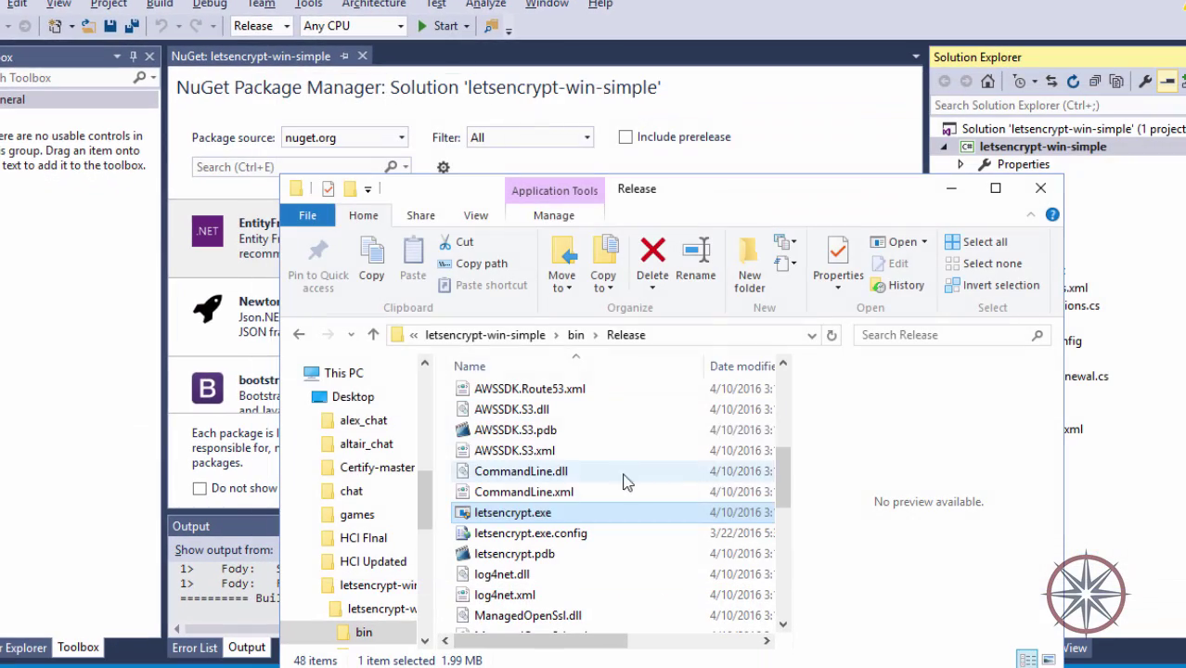
Relaunch letsencrypt.exe from the bin\Release folder.
{"action": "left_click", "coordinate": [706, 334]}
{"action": "key", "text": "BackSpace"}
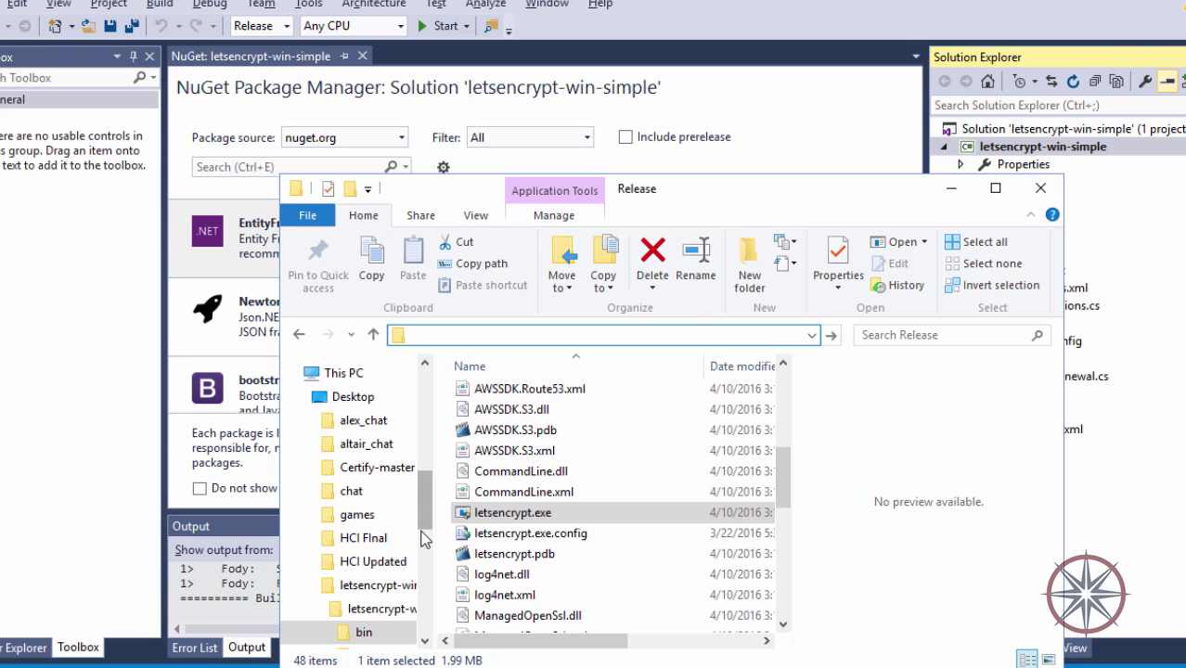
{"action": "mouse_move", "coordinate": [427, 516]}
{"action": "left_mouse_down"}
{"action": "mouse_move", "coordinate": [430, 562]}
{"action": "mouse_move", "coordinate": [430, 527]}
{"action": "left_mouse_up"}
{"action": "left_click", "coordinate": [501, 514]}
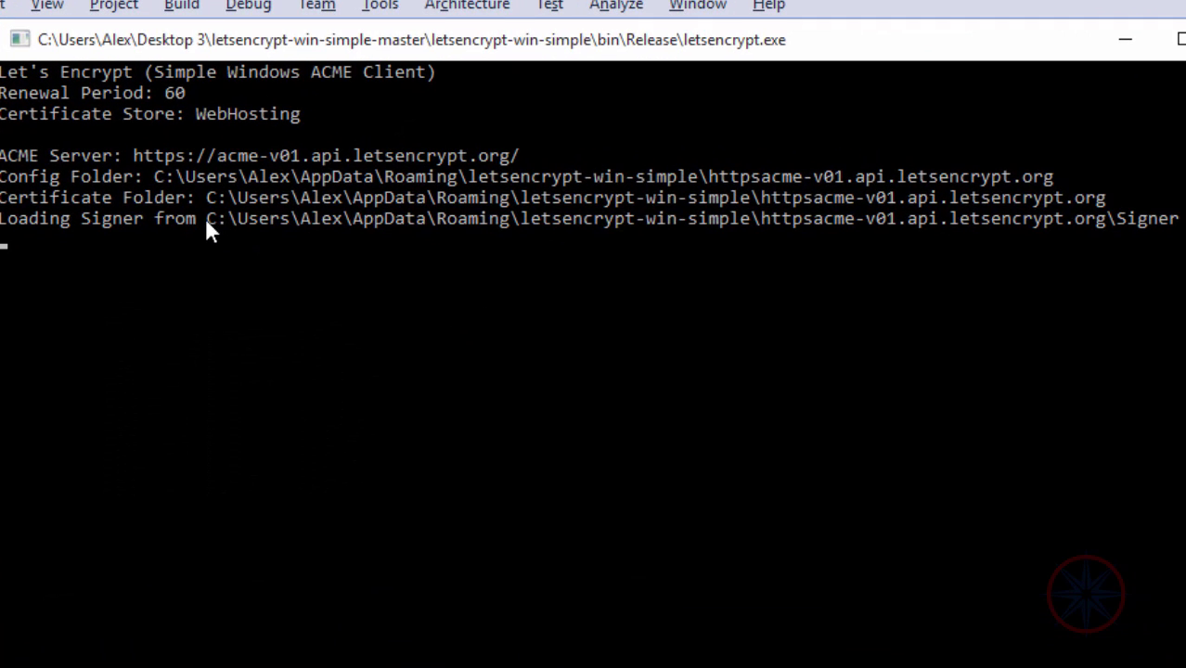
Copy the Certificate Folder path from the console output.
{"action": "left_click_drag", "start_coordinate": [198, 219], "coordinate": [1161, 231]}
{"action": "left_click", "coordinate": [955, 176]}
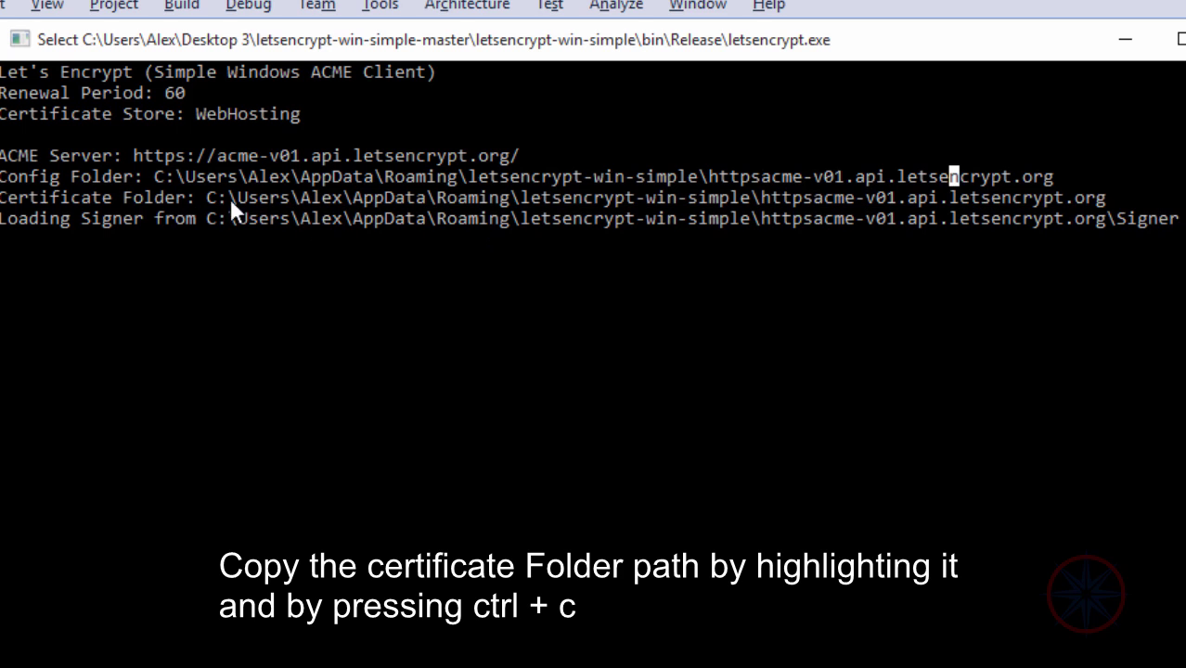
{"action": "left_click_drag", "start_coordinate": [205, 194], "coordinate": [1095, 192]}
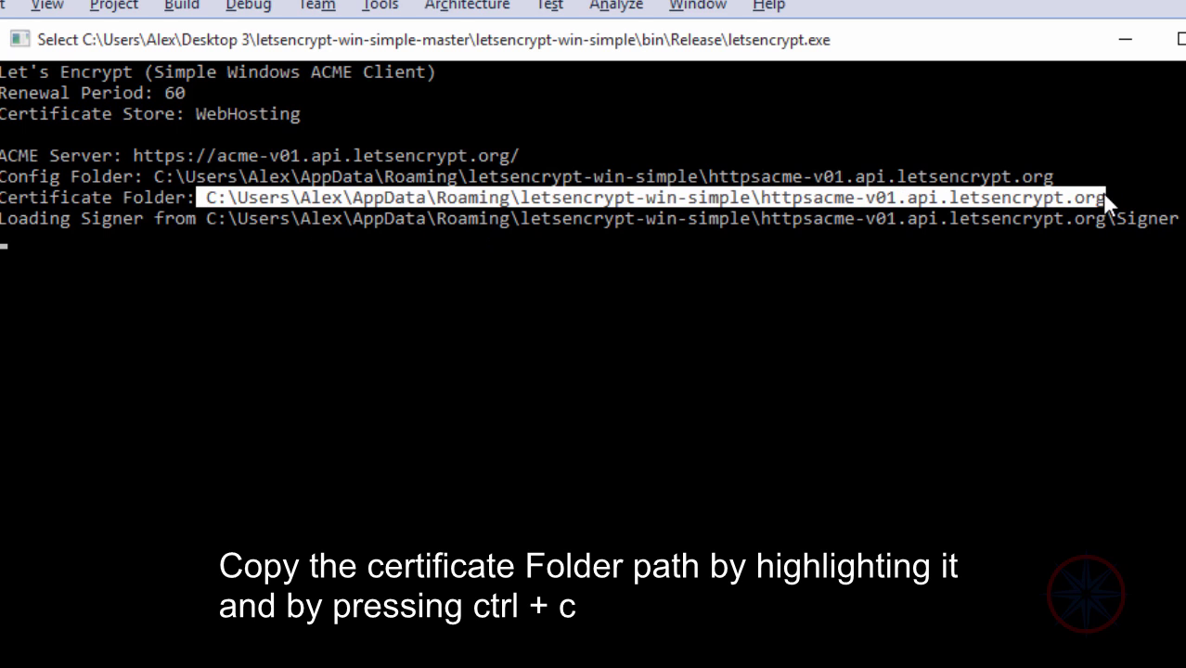
{"action": "key", "text": "ctrl+c"}
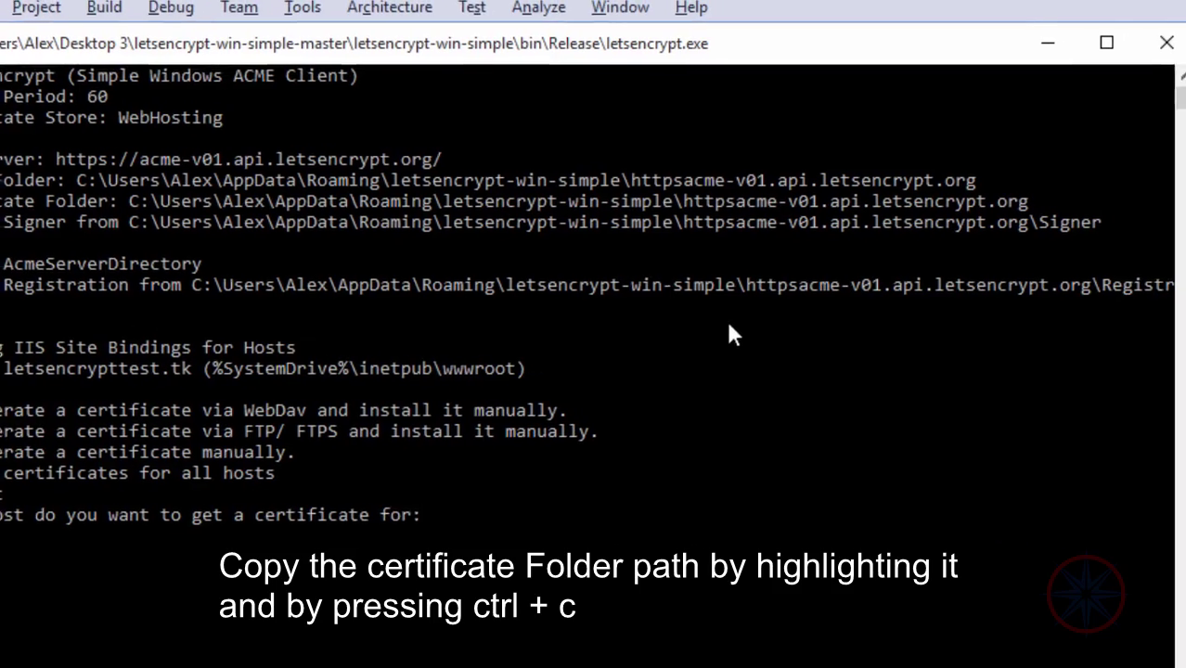
Close the console and go to the pasted certificate folder path in File Explorer.
{"action": "left_click", "coordinate": [1152, 45]}
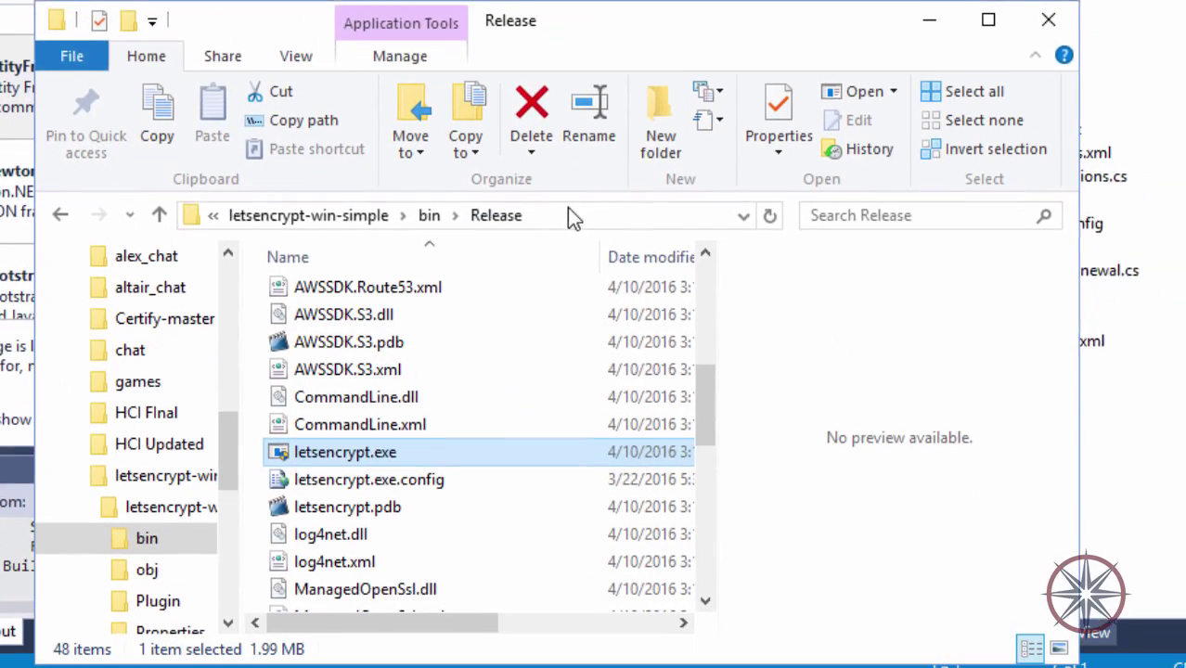
{"action": "left_click", "coordinate": [571, 217]}
{"action": "key", "text": "ctrl+v"}
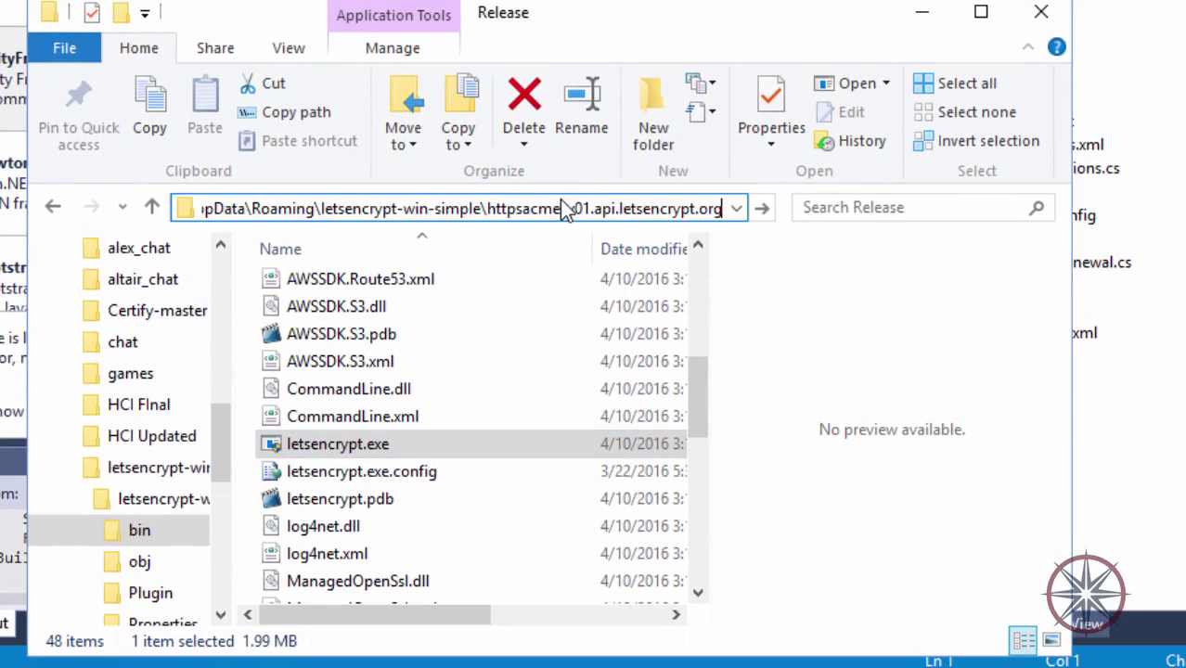
{"action": "key", "text": "Return"}
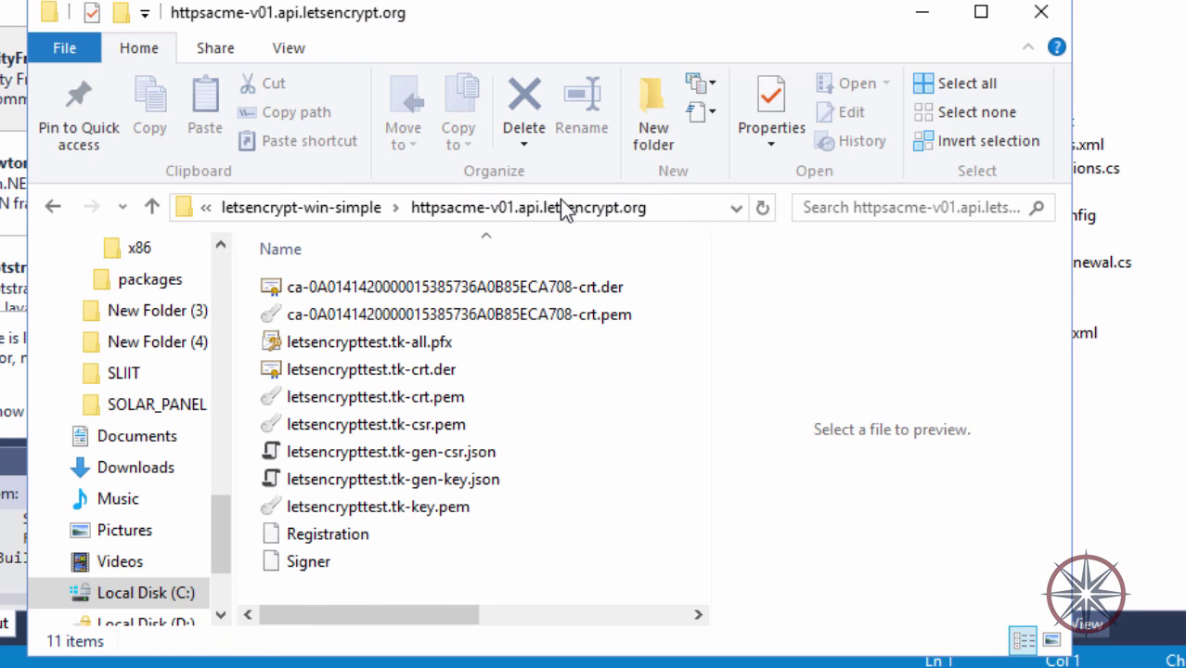
Select the certificate and key files and view the letsencrypttest.tk-crt.der certificate details.
{"action": "left_click", "coordinate": [496, 314]}
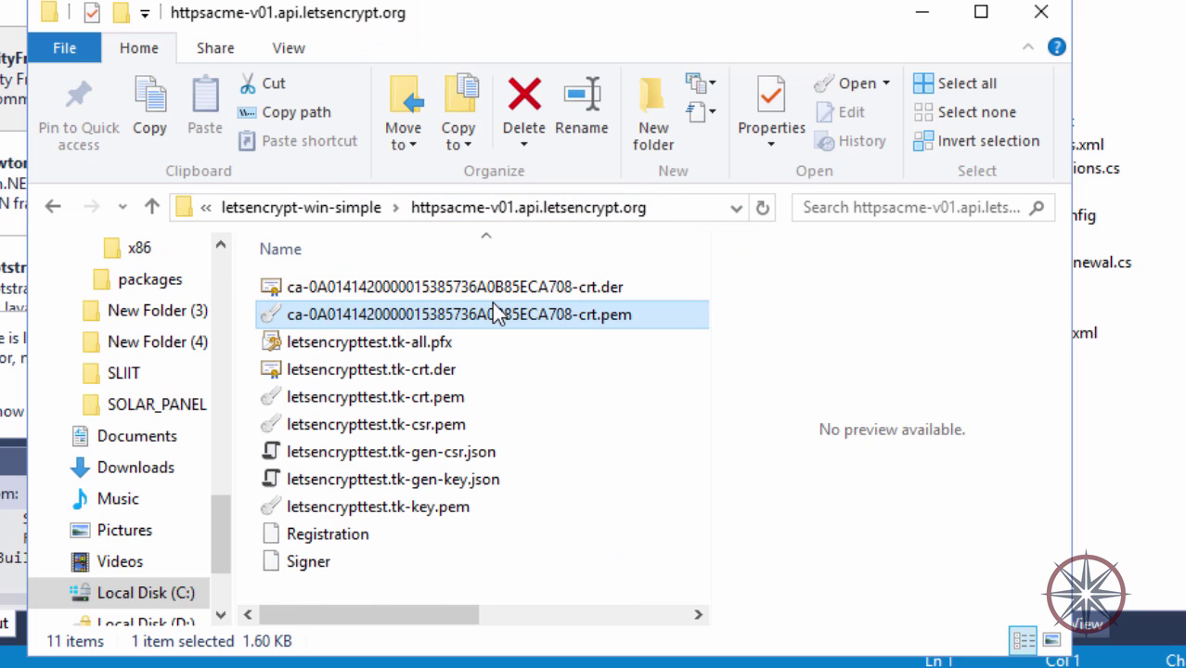
{"action": "left_click", "coordinate": [408, 287]}
{"action": "left_click", "coordinate": [411, 316]}
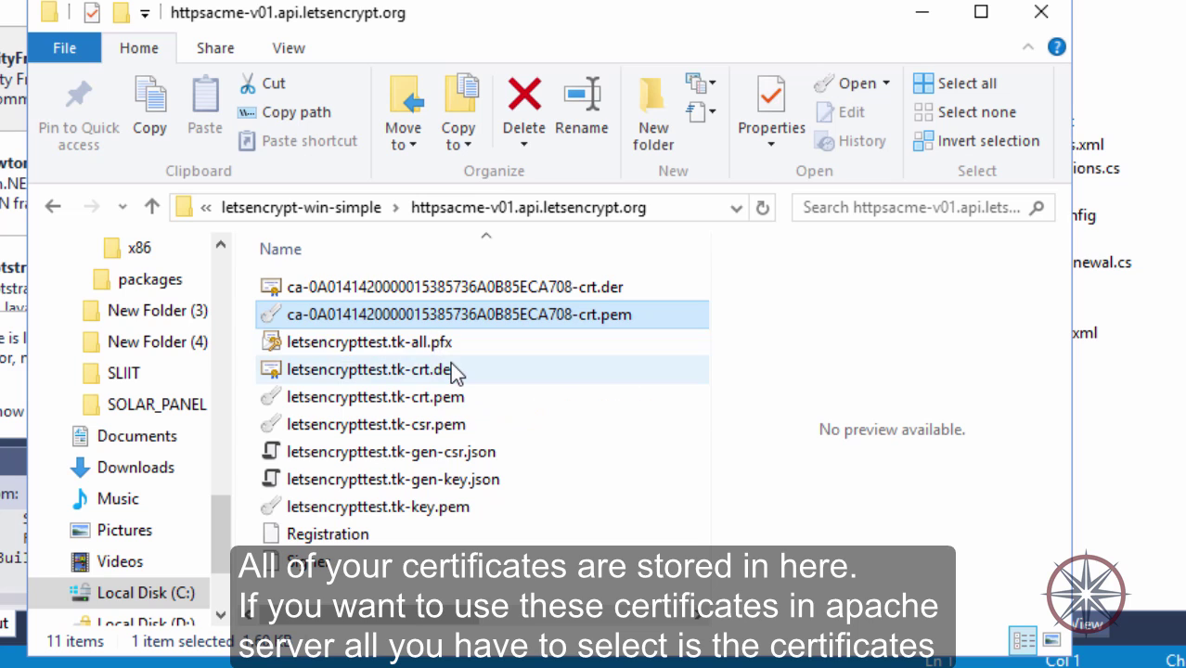
{"action": "left_click", "coordinate": [450, 364], "text": "ctrl"}
{"action": "left_click", "coordinate": [450, 509], "text": "ctrl"}
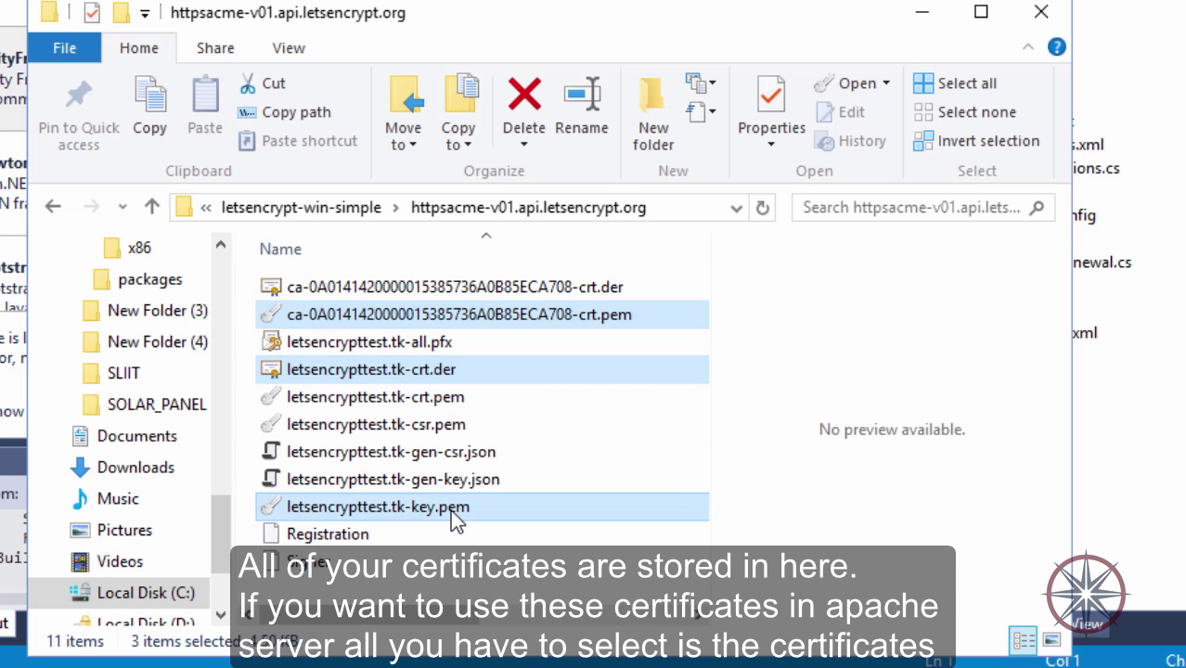
{"action": "double_click", "coordinate": [437, 371]}
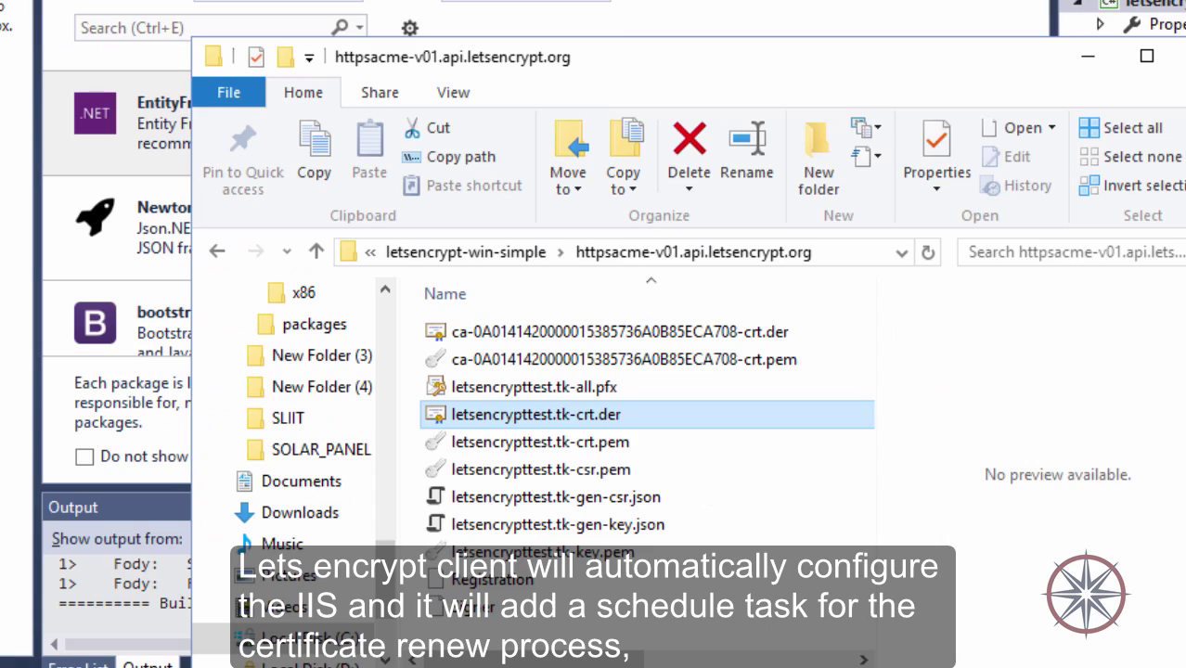
{"action": "key", "text": "super"}
Launch IIS Manager and select Default Web Site in the server's Sites list.
{"action": "type", "text": "IIS"}
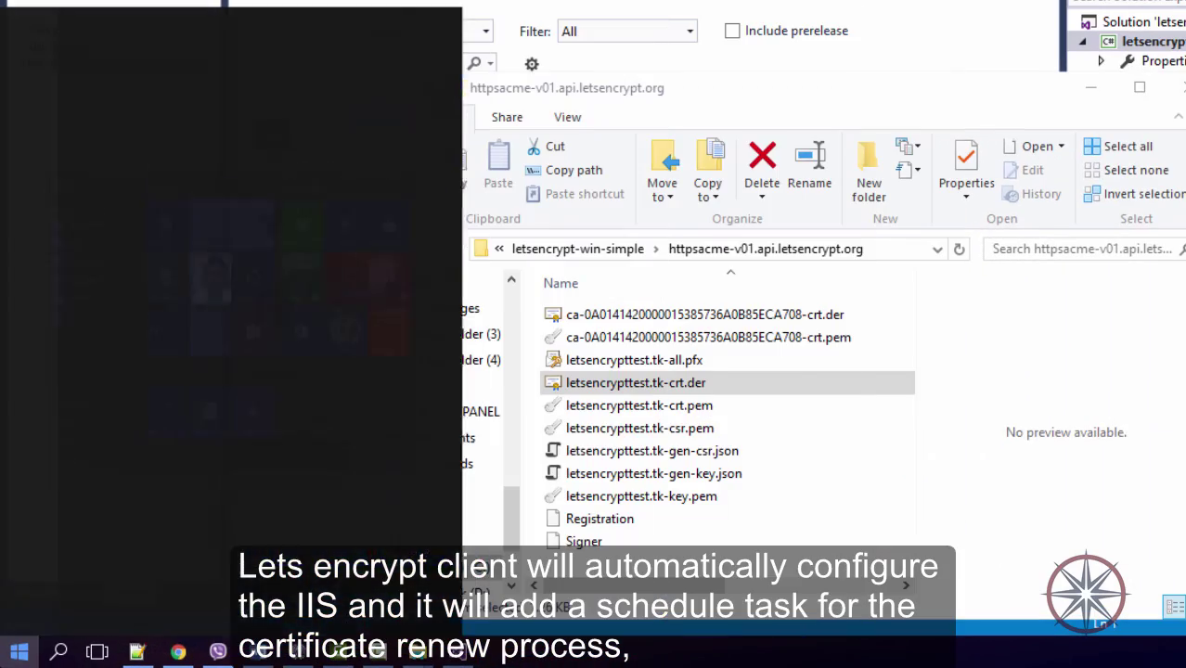
{"action": "key", "text": "Return"}
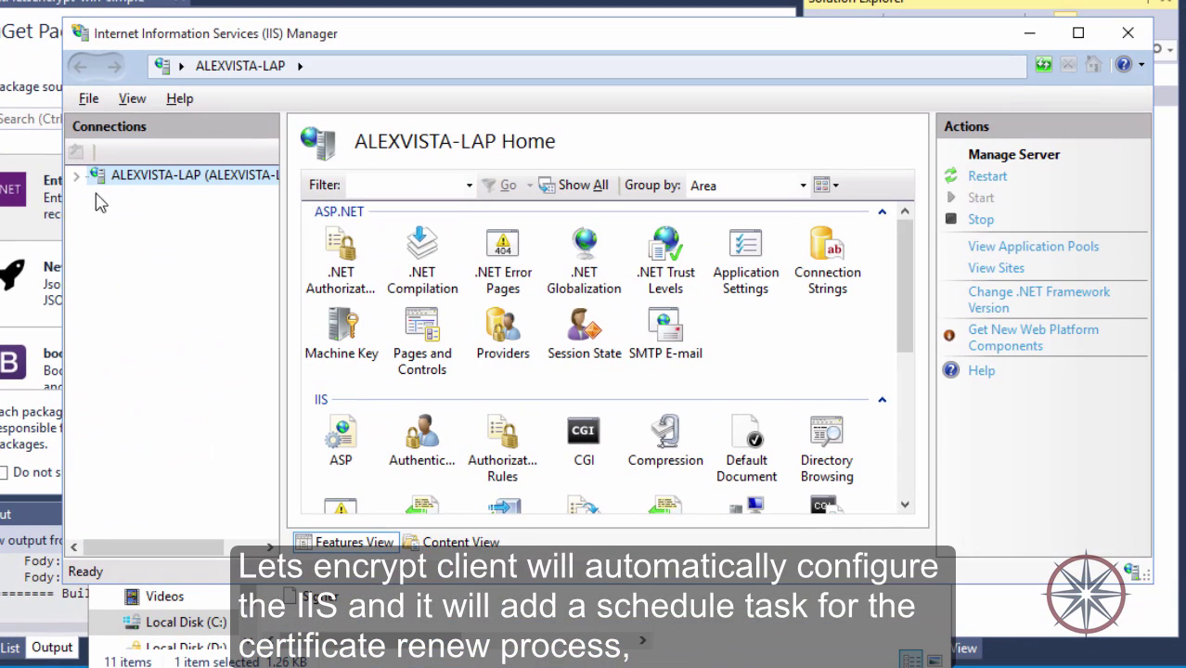
{"action": "left_click", "coordinate": [129, 164]}
{"action": "left_click", "coordinate": [97, 214]}
{"action": "left_click", "coordinate": [139, 233]}
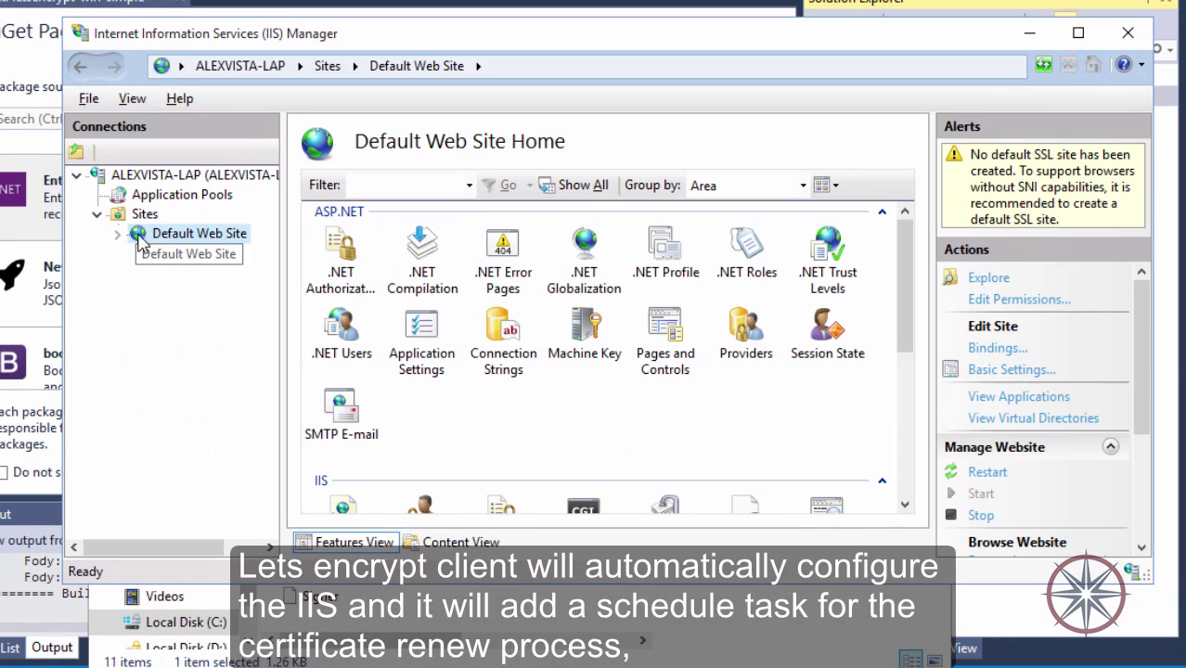
{"action": "left_click", "coordinate": [145, 214]}
{"action": "left_click", "coordinate": [383, 240]}
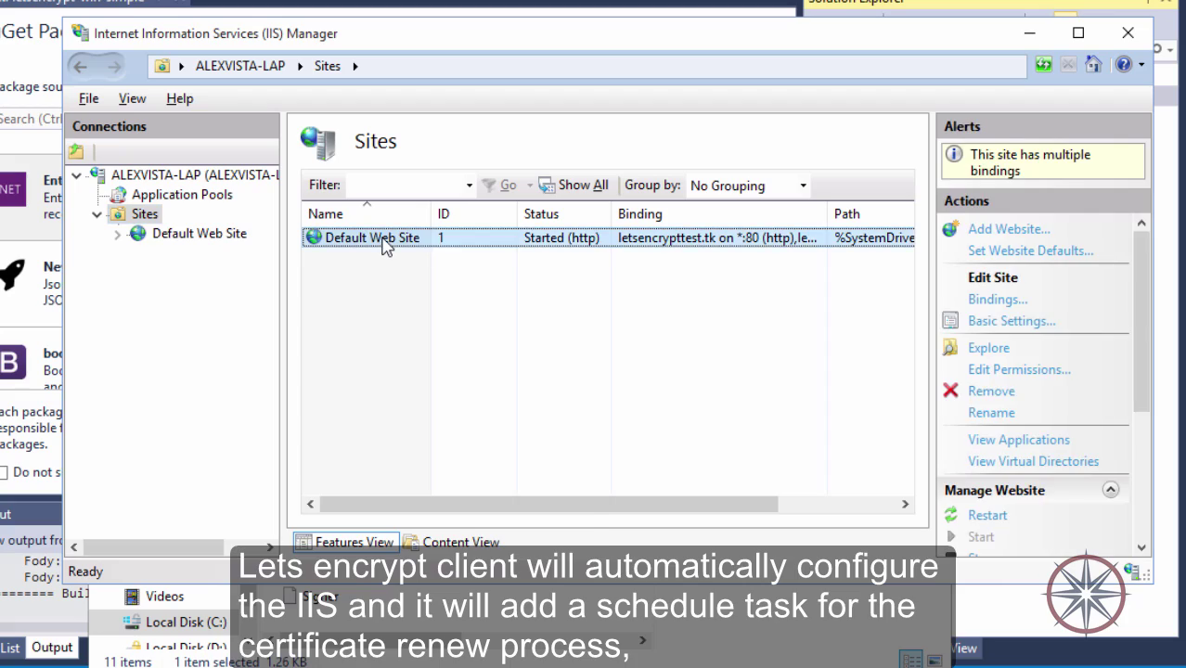
Confirm Default Web Site's bindings include https on port 443 for letsencrypttest.tk.
{"action": "right_click", "coordinate": [383, 240]}
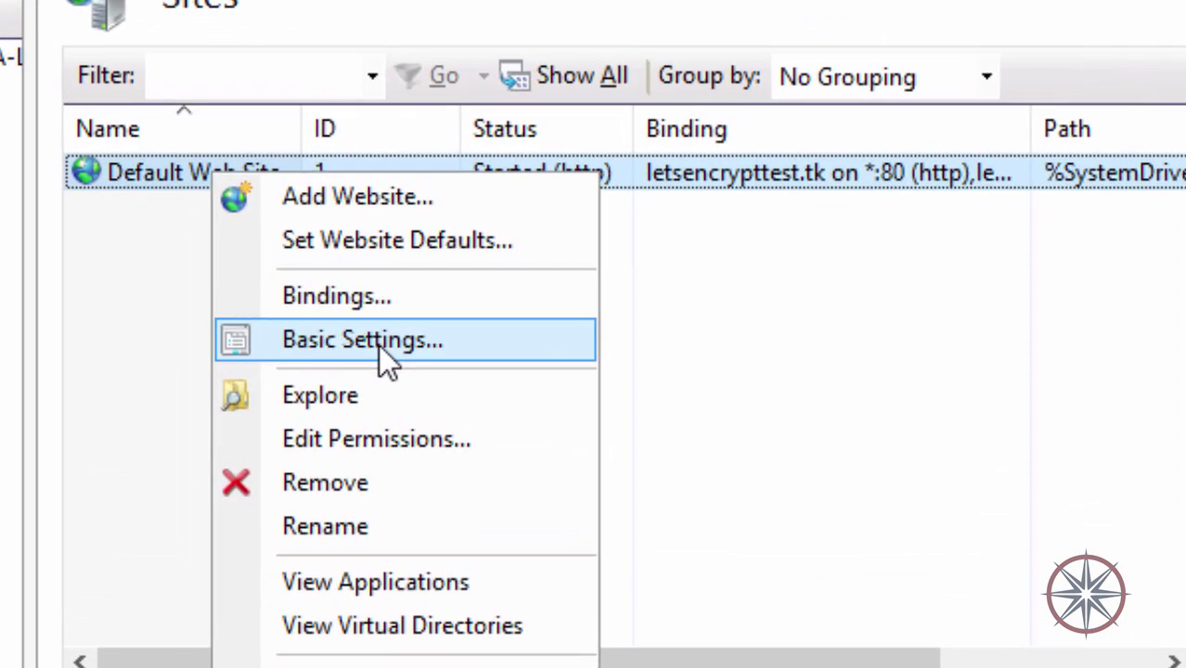
{"action": "left_click", "coordinate": [379, 341]}
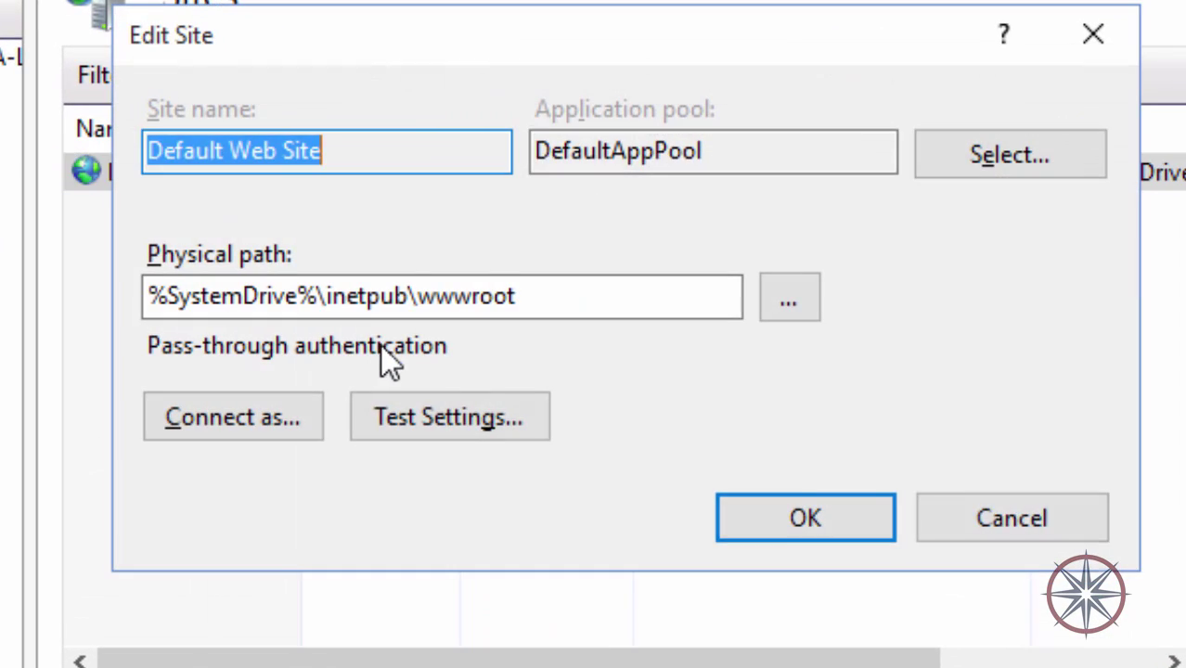
{"action": "left_click", "coordinate": [931, 514]}
{"action": "right_click", "coordinate": [427, 179]}
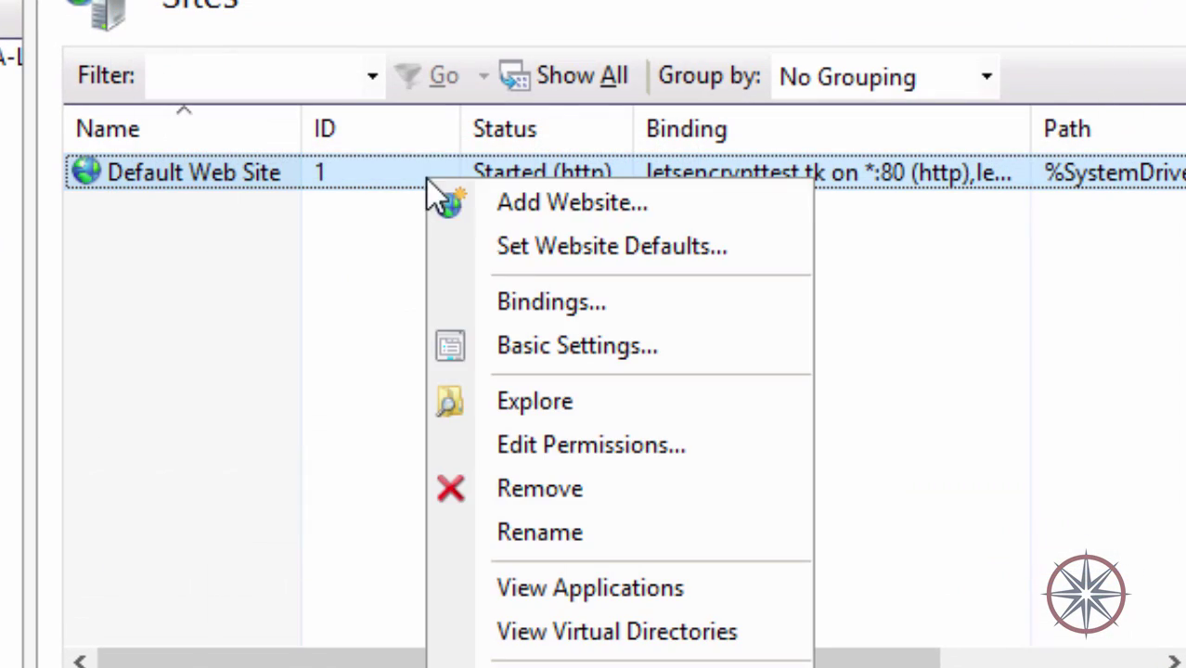
{"action": "left_click", "coordinate": [567, 306]}
{"action": "left_click", "coordinate": [124, 115]}
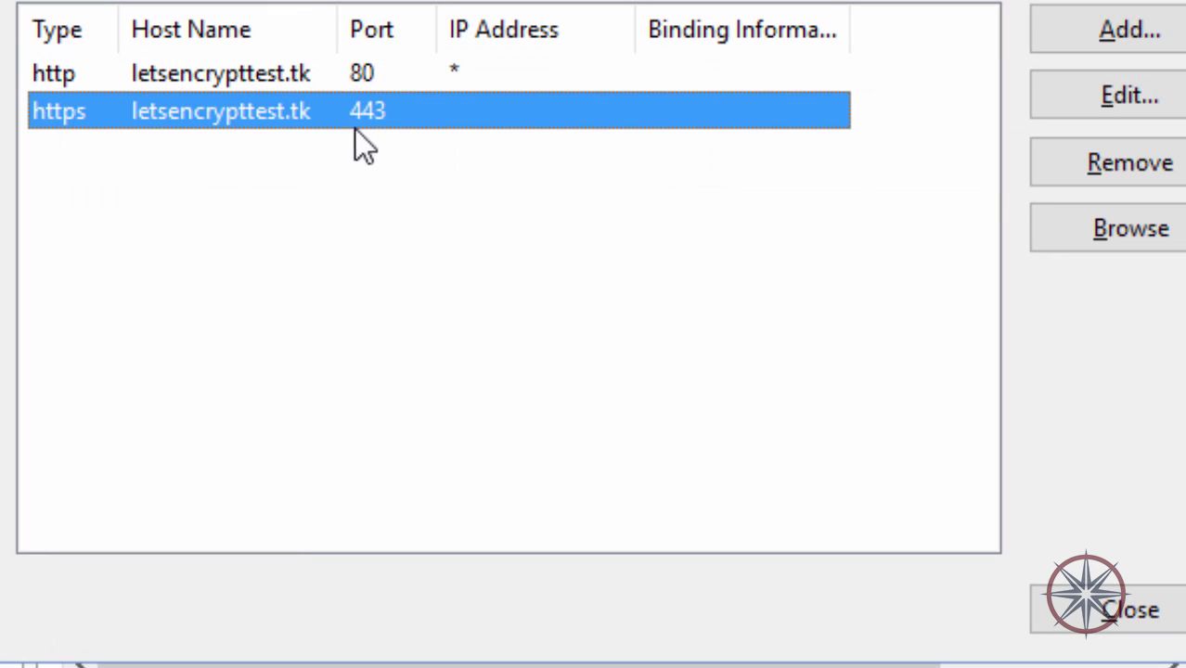
{"action": "left_click", "coordinate": [1035, 617]}
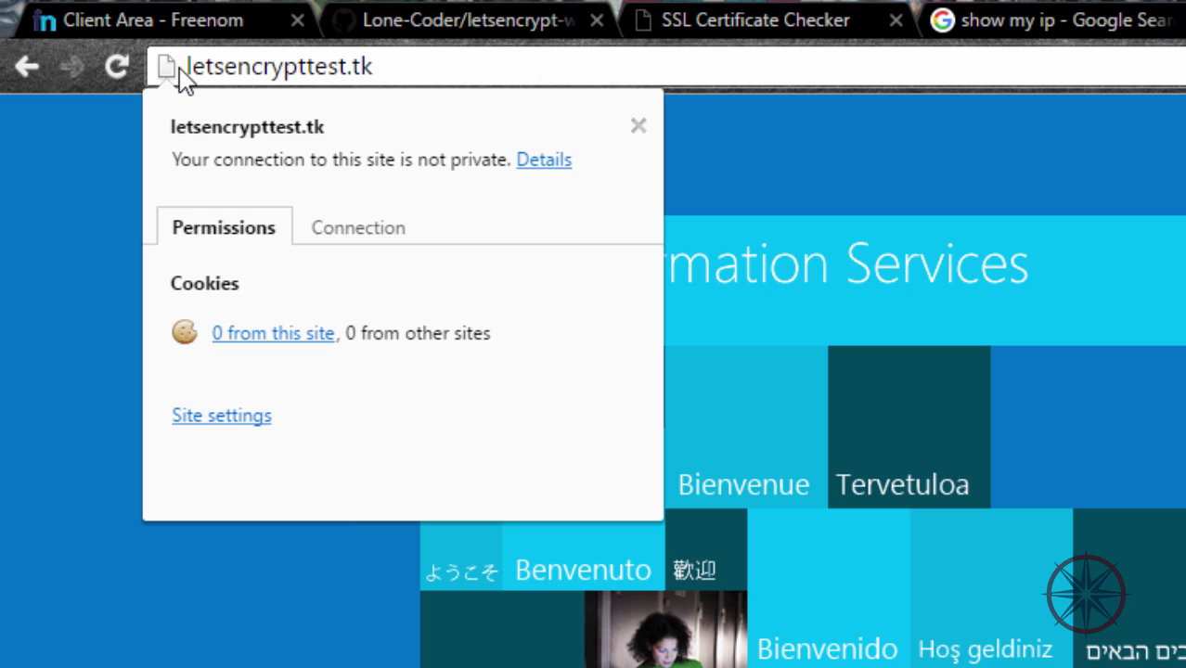
{"action": "left_click", "coordinate": [186, 67]}
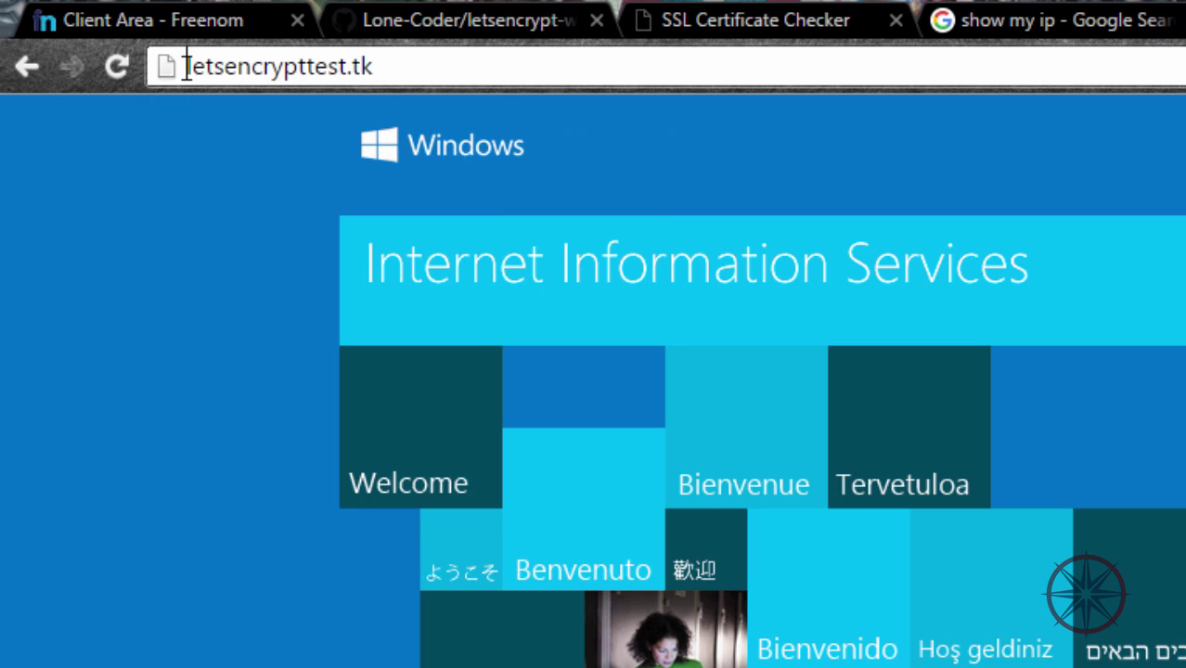
{"action": "type", "text": "https://"}
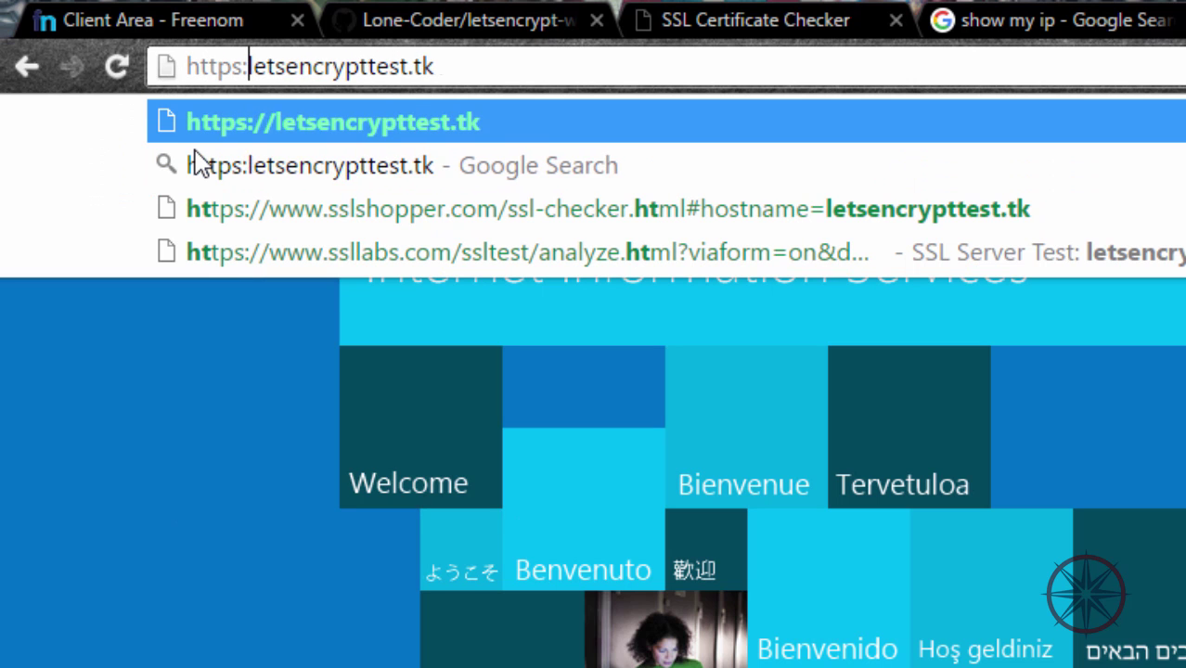
{"action": "key", "text": "Return"}
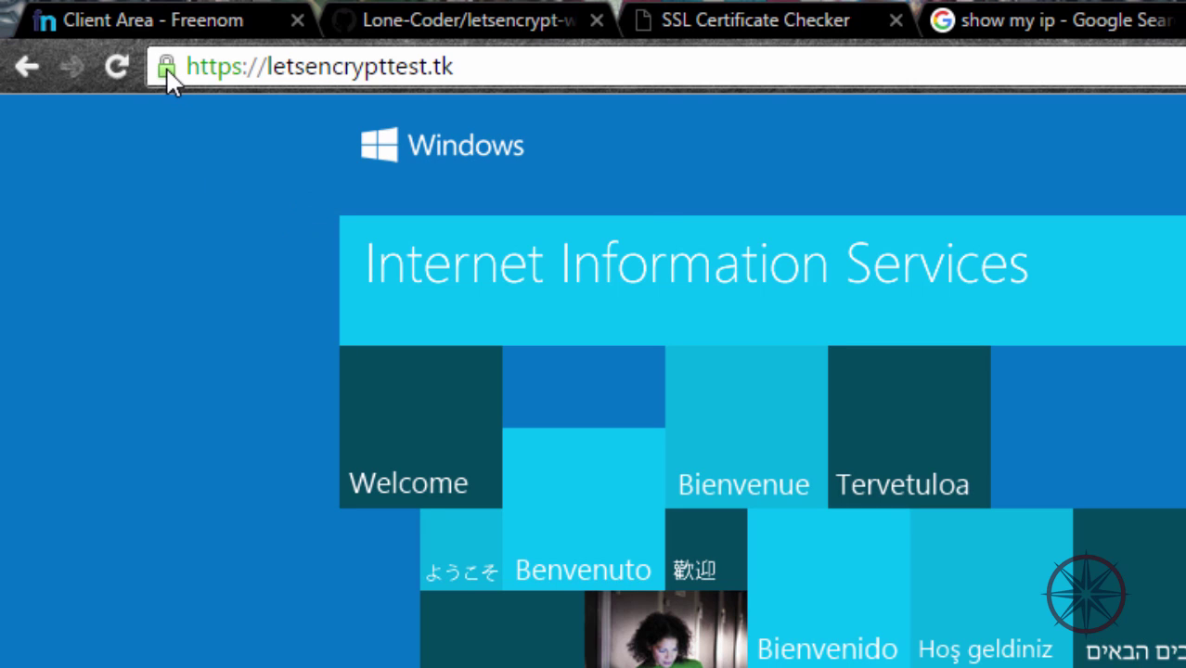
{"action": "left_click", "coordinate": [166, 67]}
{"action": "left_click", "coordinate": [327, 230]}
{"action": "left_click", "coordinate": [377, 388]}
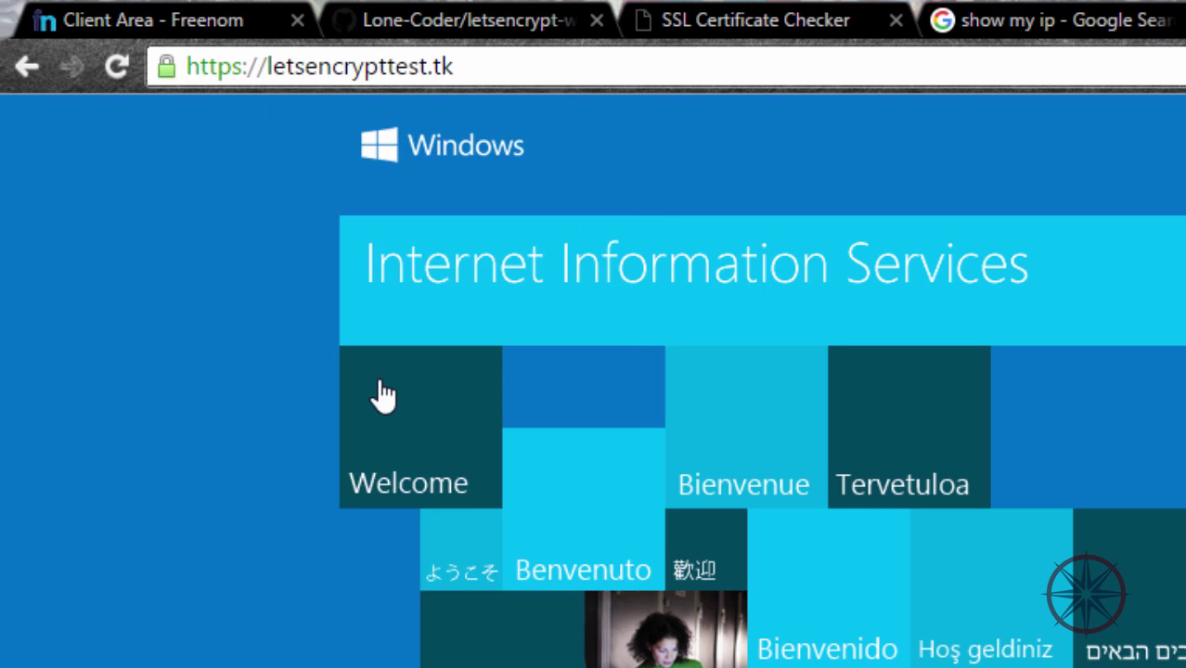
{"action": "left_click", "coordinate": [617, 34]}
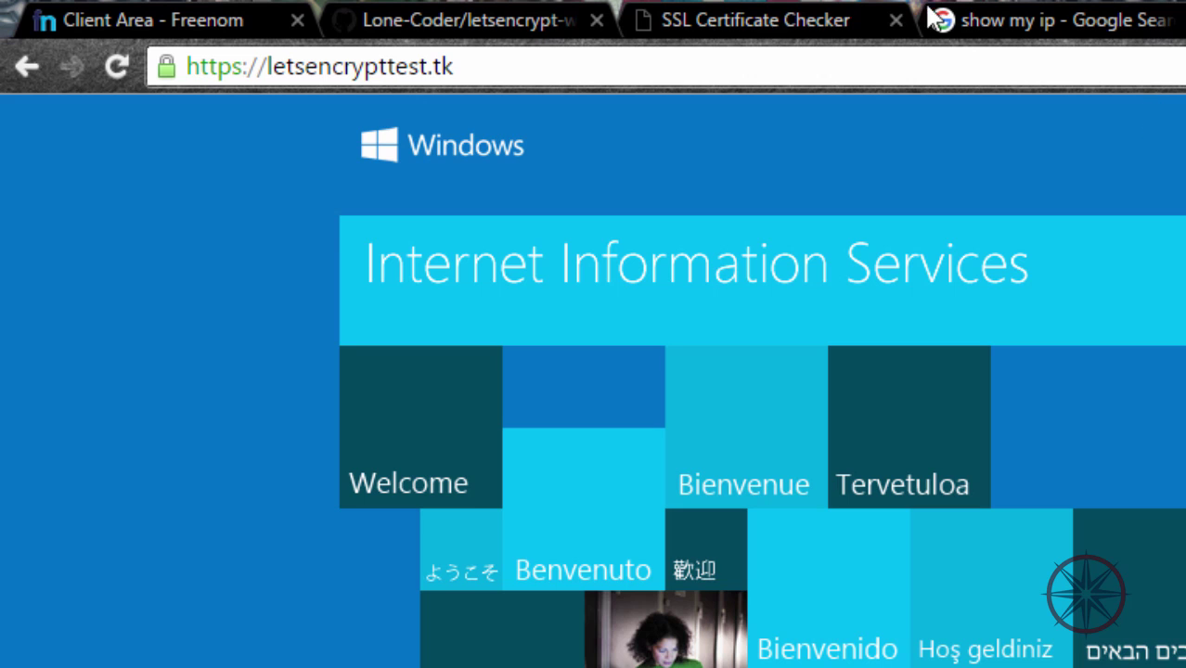
{"action": "left_click", "coordinate": [822, 18]}
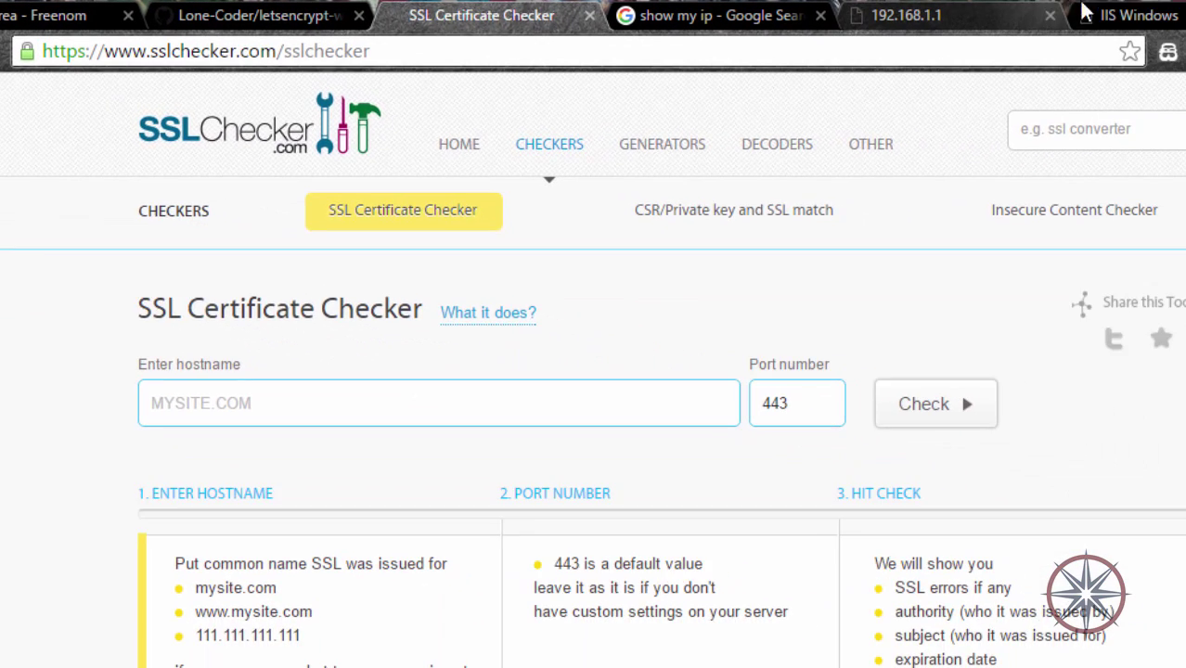
Check letsencrypttest.tk on port 443 in SSL Checker, using the host copied from the IIS site tab.
{"action": "left_click", "coordinate": [1112, 13]}
{"action": "left_click_drag", "start_coordinate": [251, 51], "coordinate": [105, 50]}
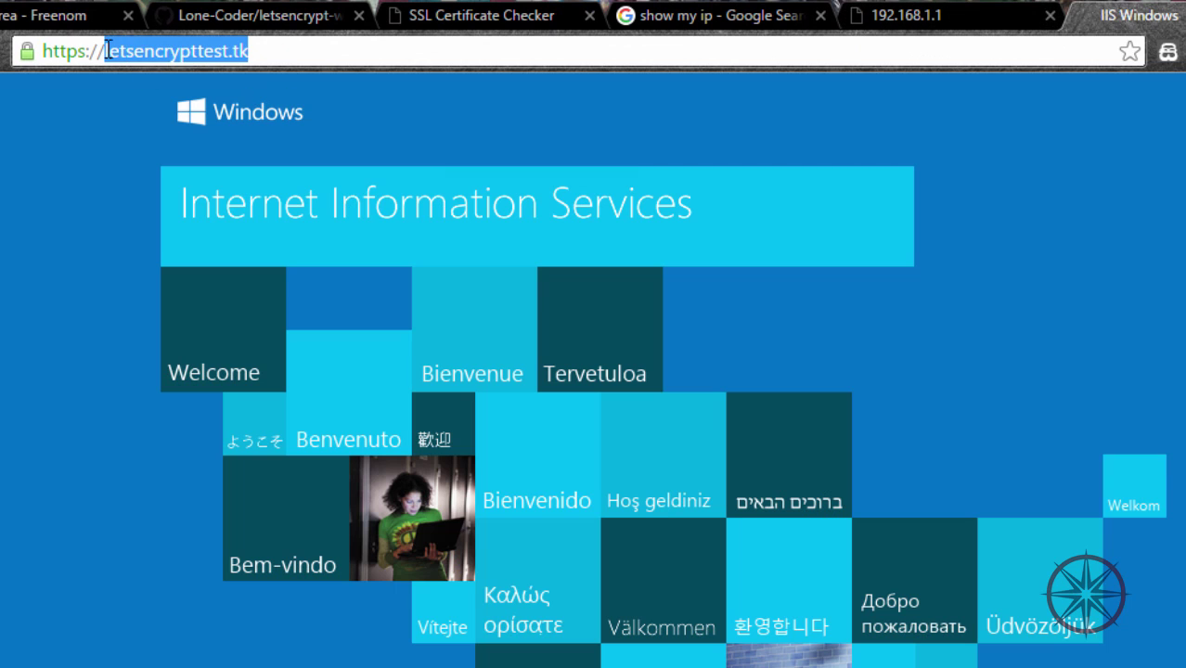
{"action": "key", "text": "ctrl+c"}
{"action": "left_click", "coordinate": [482, 15]}
{"action": "left_click", "coordinate": [299, 403]}
{"action": "key", "text": "ctrl+v"}
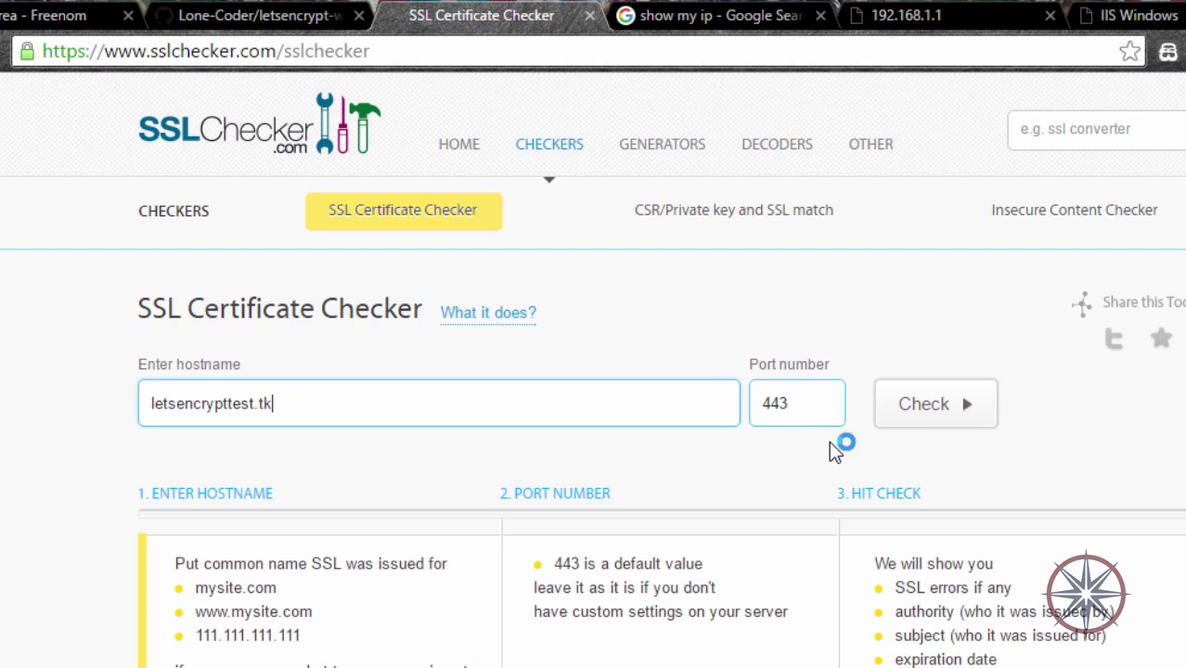
{"action": "left_click", "coordinate": [921, 422]}
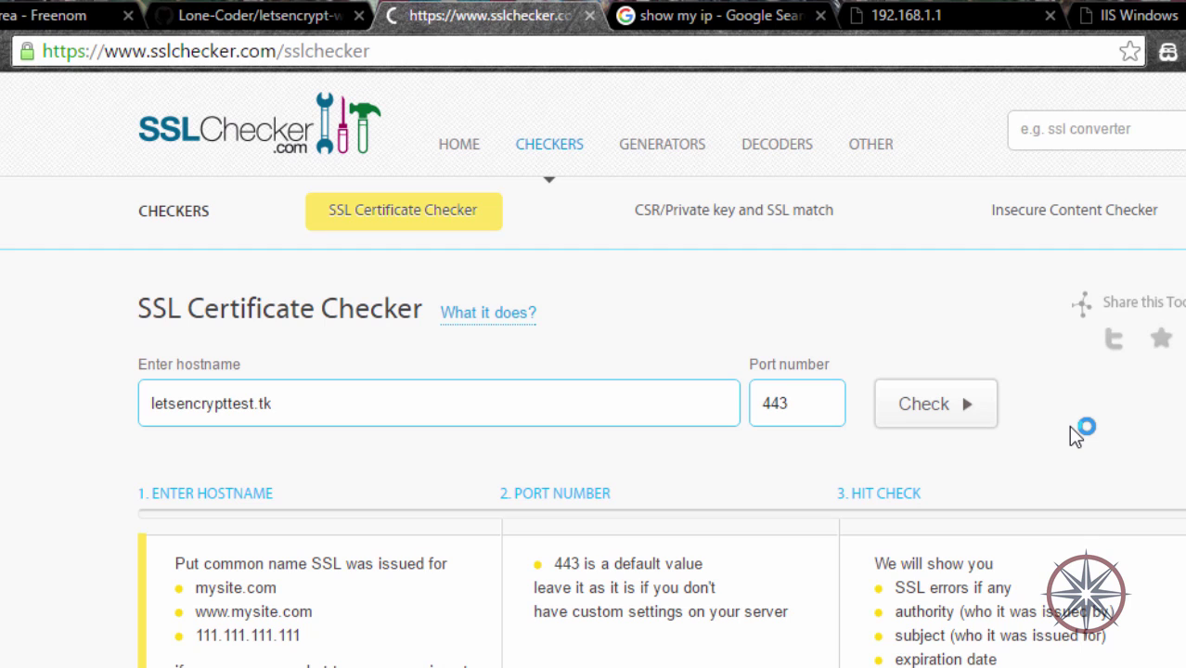
{"action": "scroll", "coordinate": [703, 628], "scroll_direction": "down", "scroll_amount": 6}
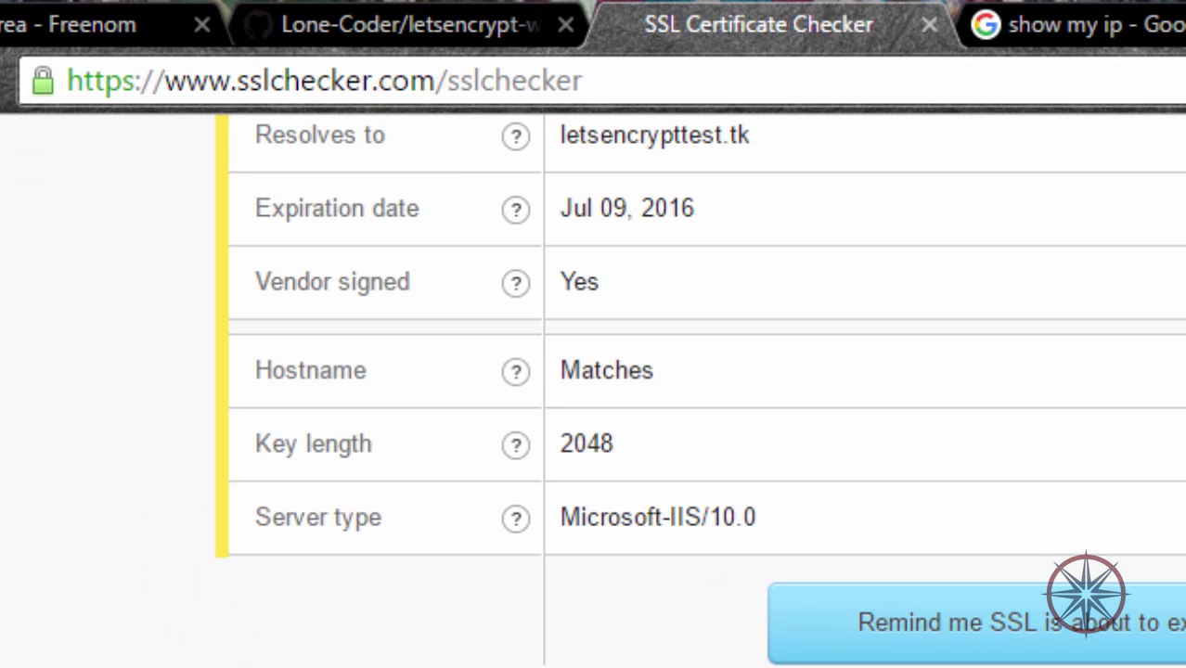
{"action": "left_click", "coordinate": [460, 654]}
{"action": "left_click", "coordinate": [460, 655]}
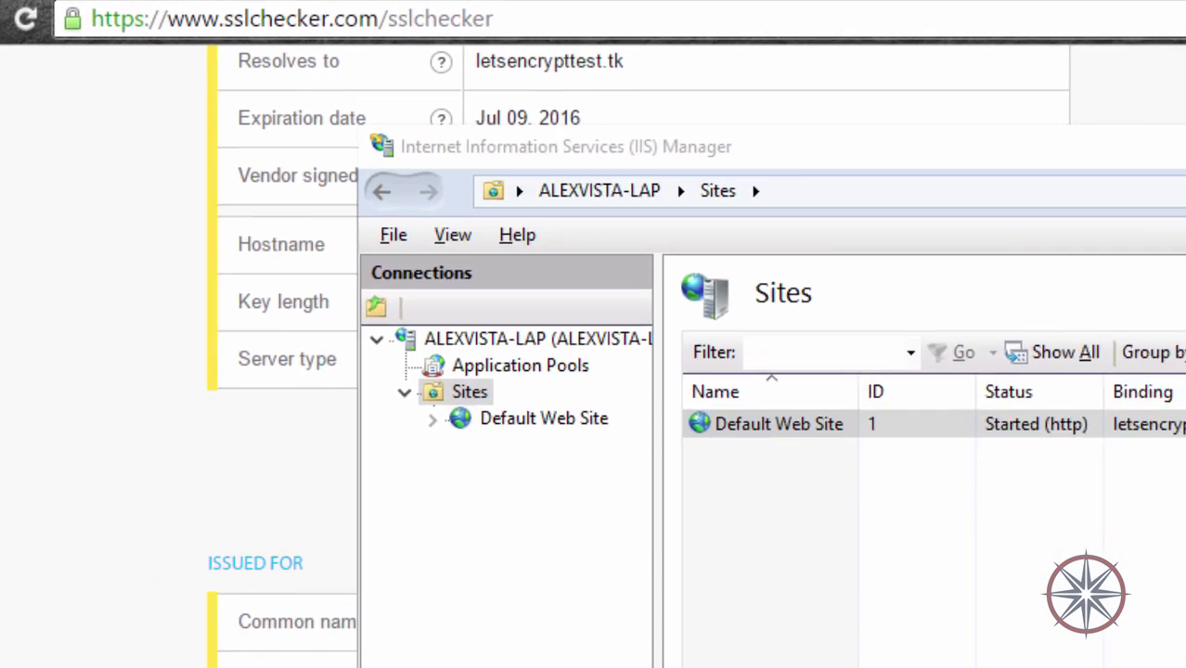